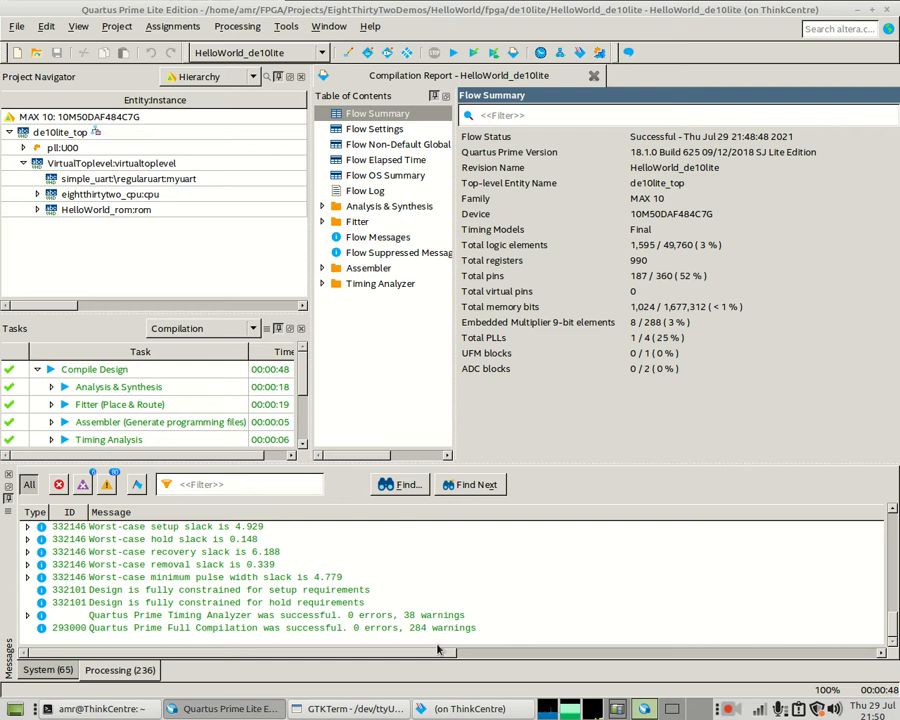
- Raise the GTKTerm terminal on /dev/ttyUSB0 above the successful compilation report
{"action": "left_click", "coordinate": [352, 712]}
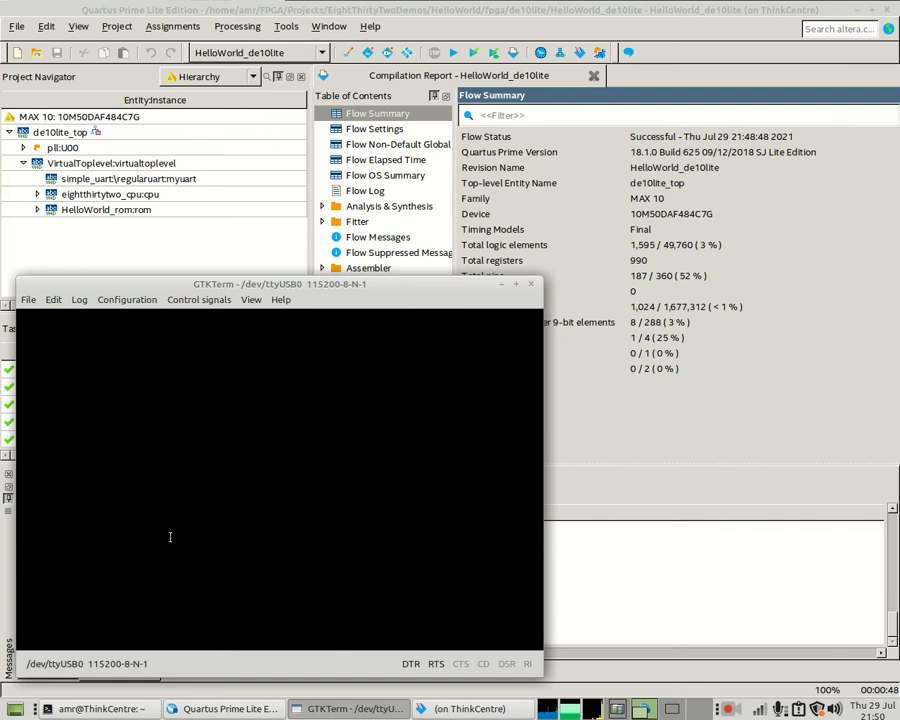
- Program the board from the Programmer, watch Hello world! in GTKTerm, then clear the terminal
{"action": "left_click", "coordinate": [466, 712]}
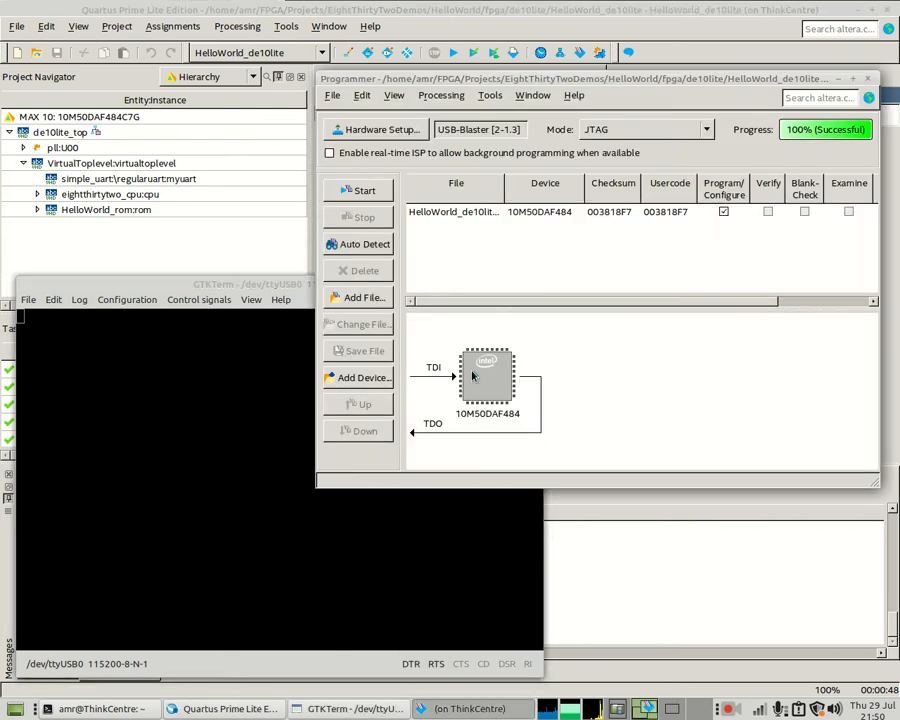
{"action": "left_click", "coordinate": [349, 189]}
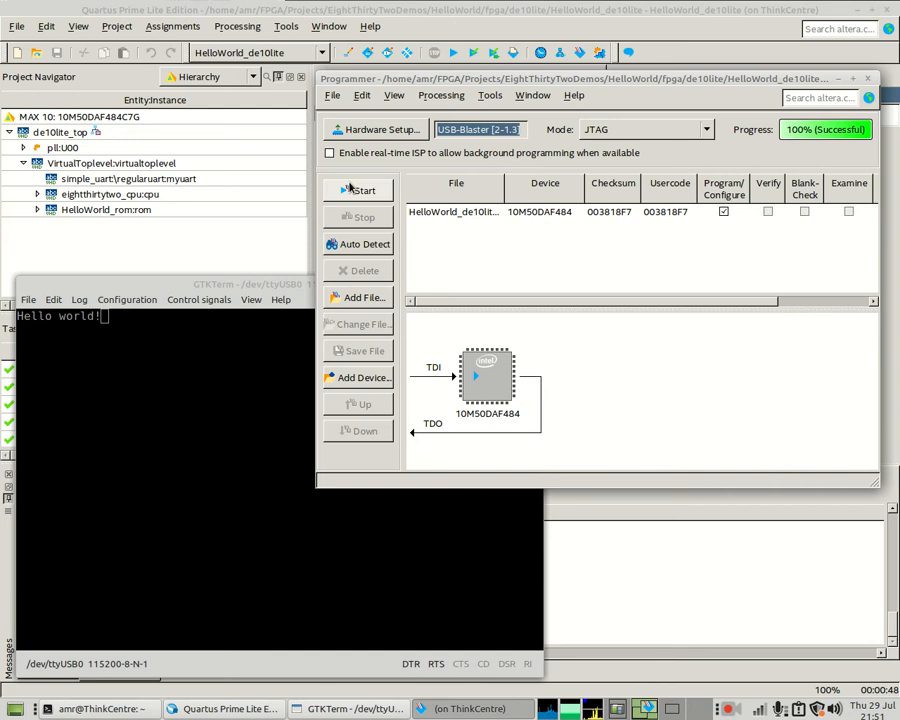
{"action": "left_click", "coordinate": [230, 432]}
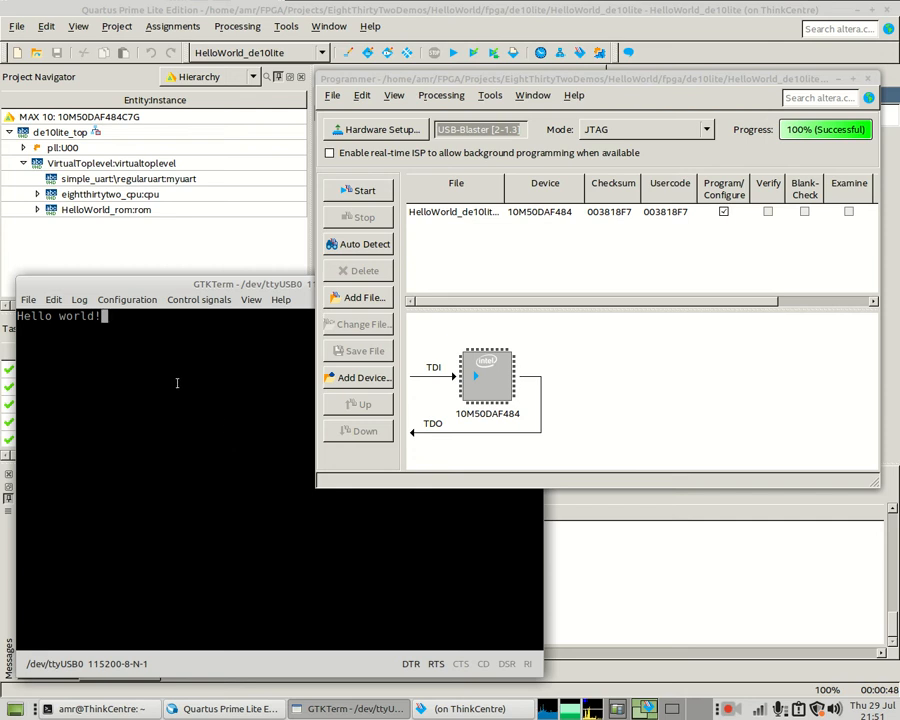
{"action": "left_click", "coordinate": [28, 299]}
{"action": "left_click", "coordinate": [30, 315]}
- Launch Signal Tap Logic Analyzer from the Quartus Tools menu
{"action": "left_click", "coordinate": [415, 265]}
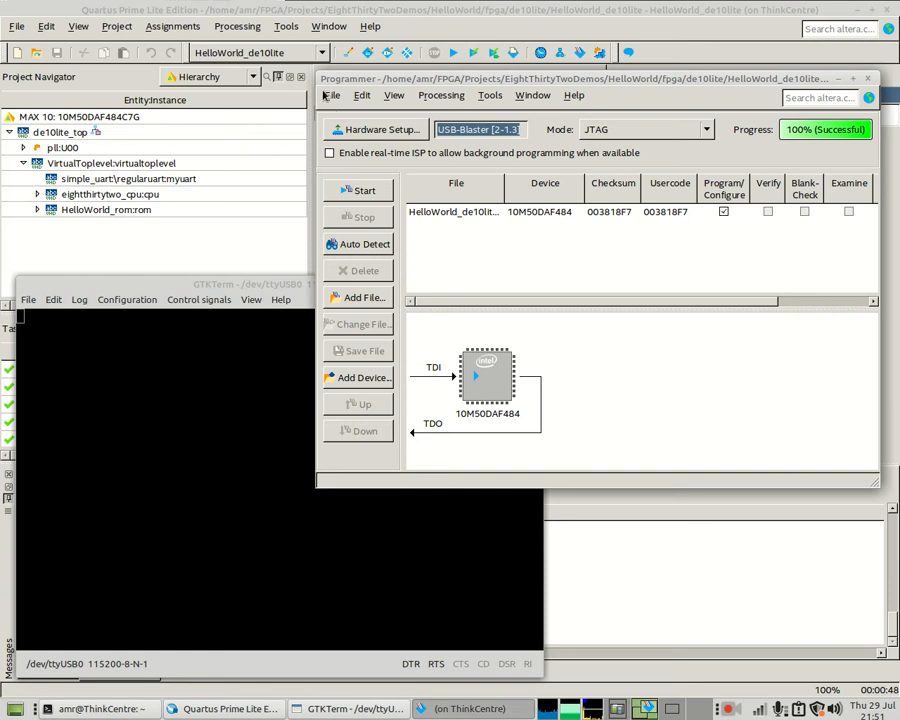
{"action": "left_click", "coordinate": [286, 26]}
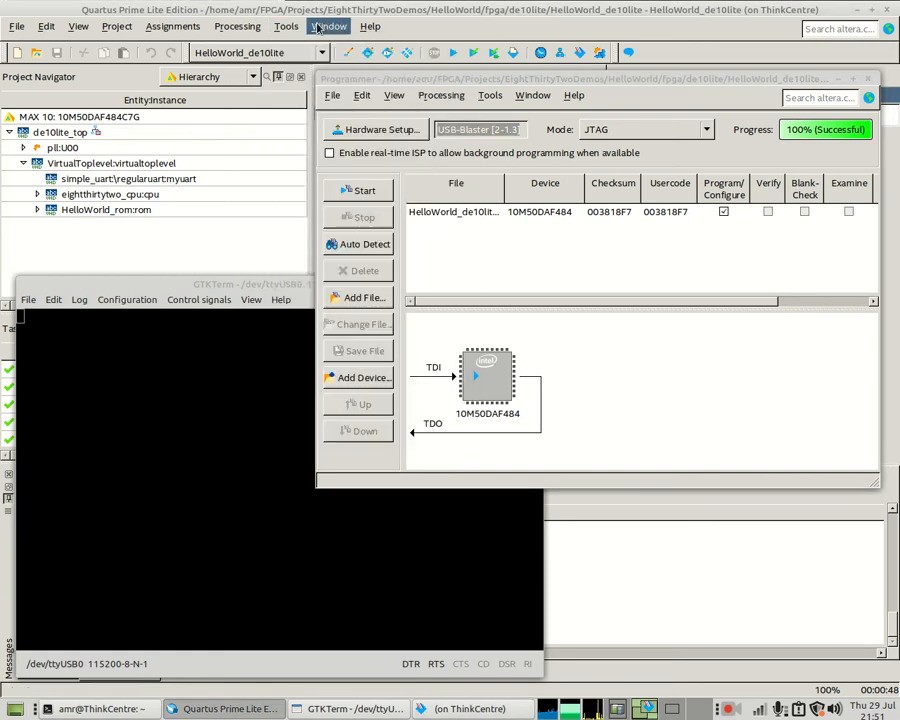
{"action": "left_click", "coordinate": [306, 186]}
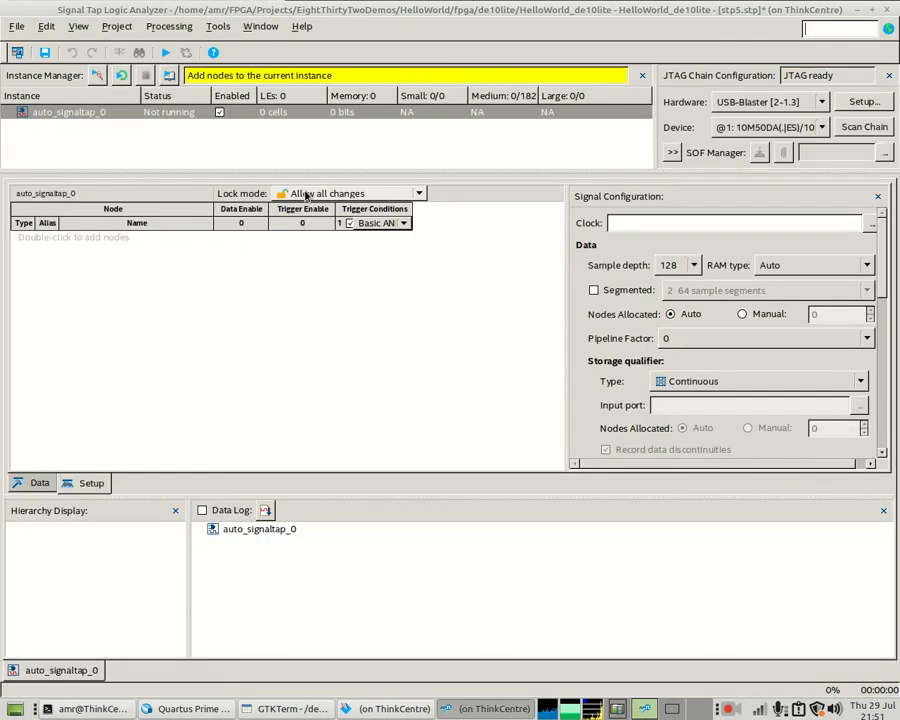
- Select USB-Blaster [2-1.3] with the 10M50 device and start choosing the clock node
{"action": "left_click", "coordinate": [733, 103]}
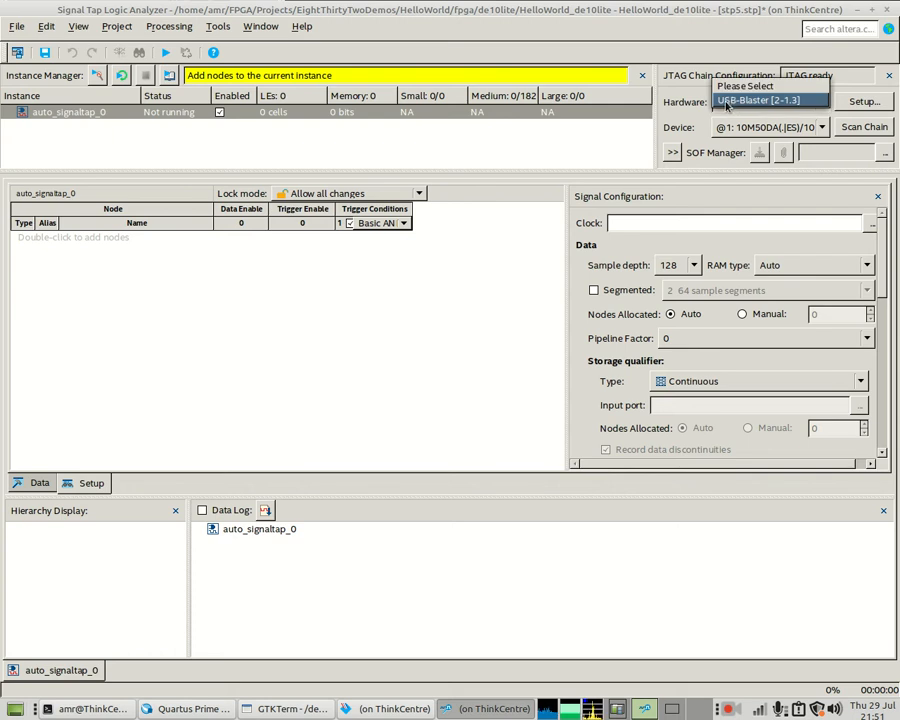
{"action": "left_click", "coordinate": [728, 102]}
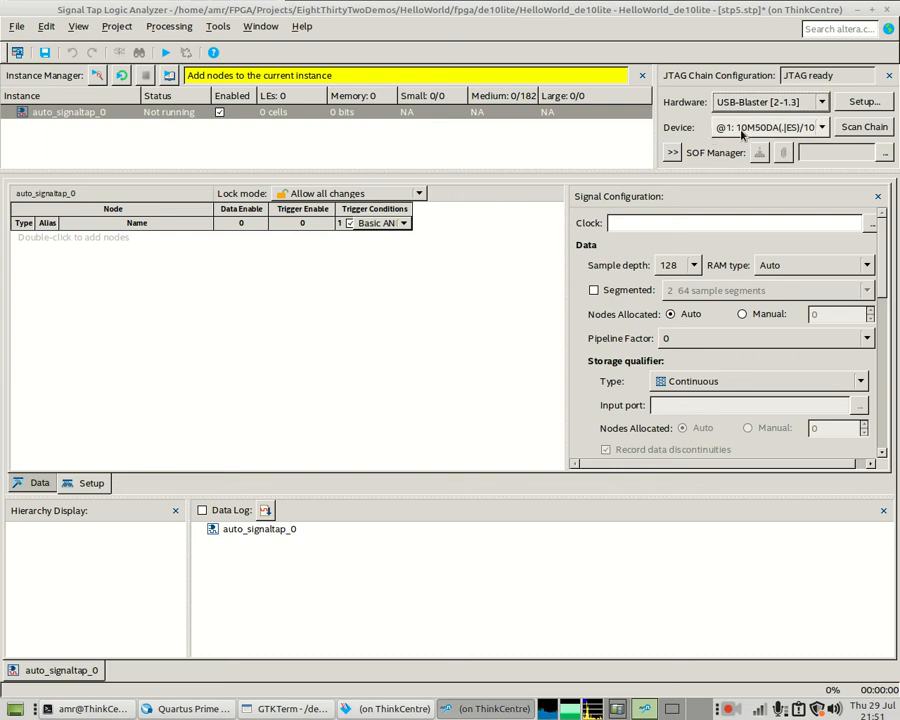
{"action": "left_click", "coordinate": [742, 134]}
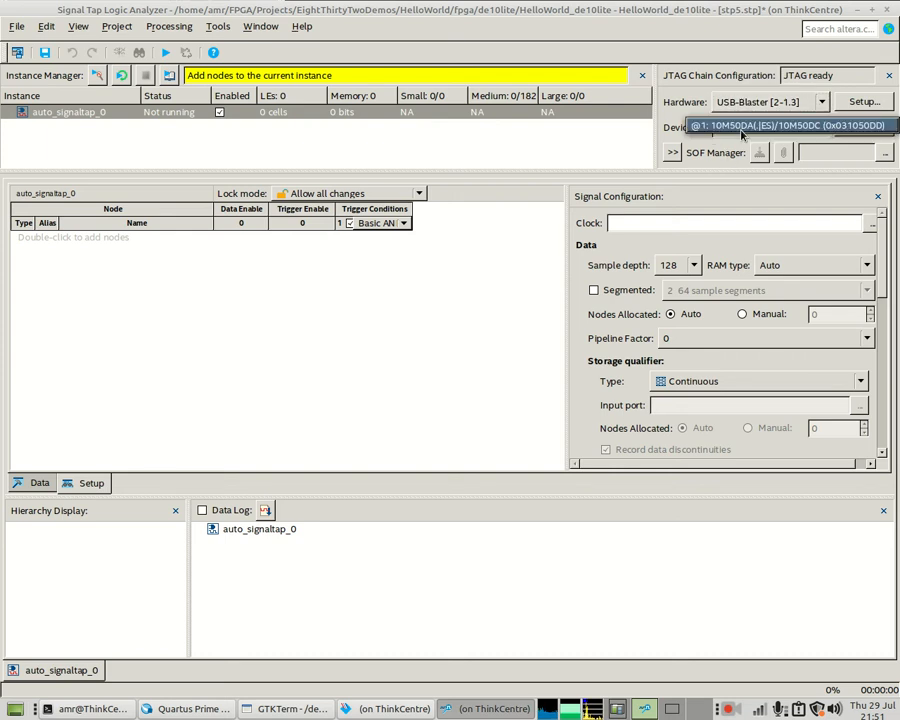
{"action": "left_click", "coordinate": [719, 183]}
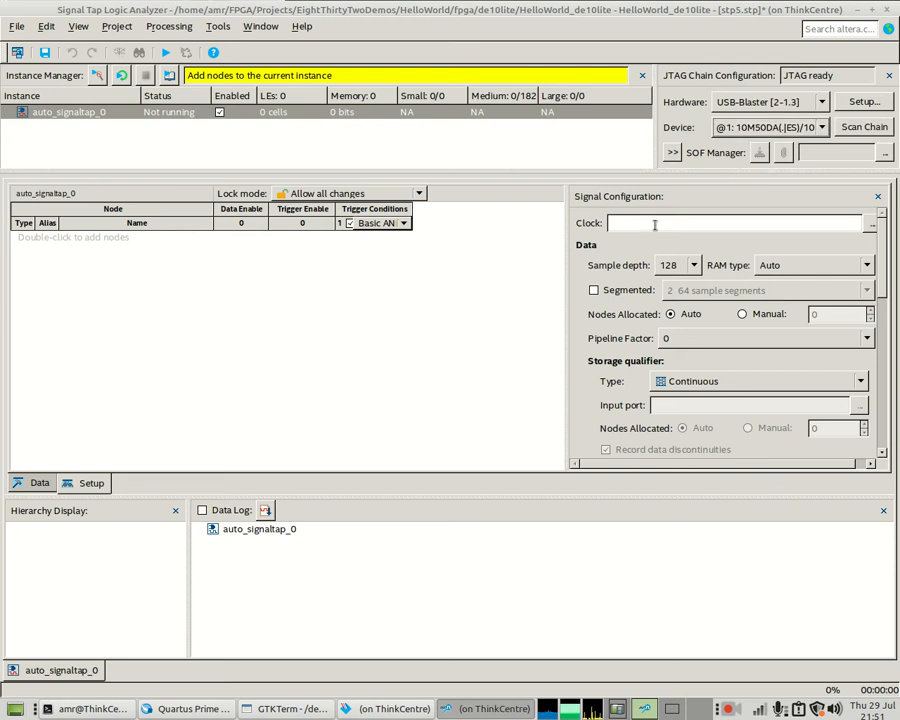
{"action": "left_click", "coordinate": [870, 229]}
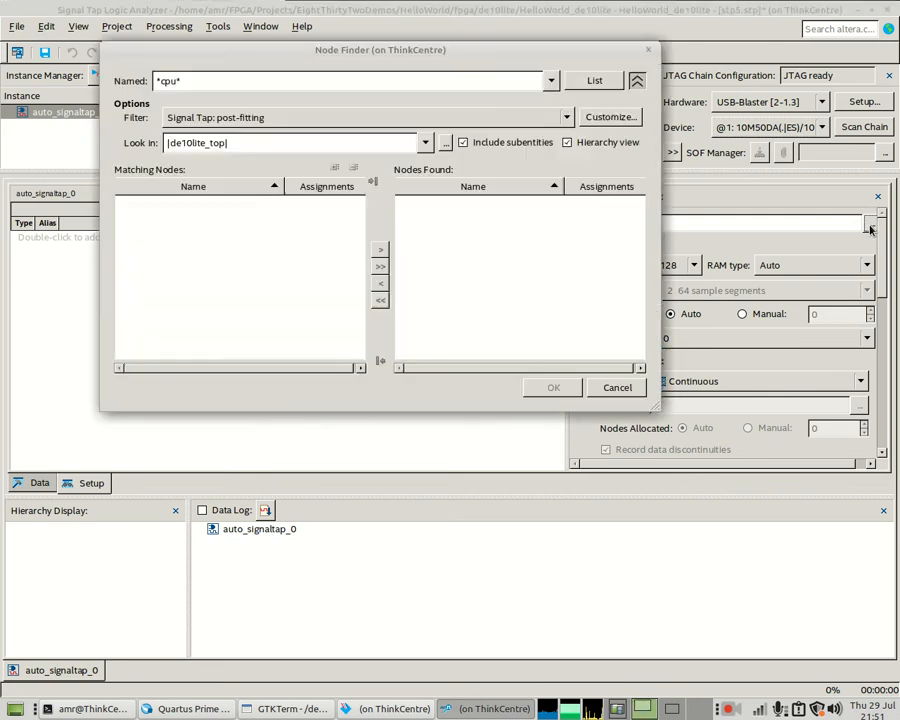
- Set the Node Finder filter to Signal Tap: pre-synthesis and list nodes named *clk
{"action": "left_click", "coordinate": [281, 117]}
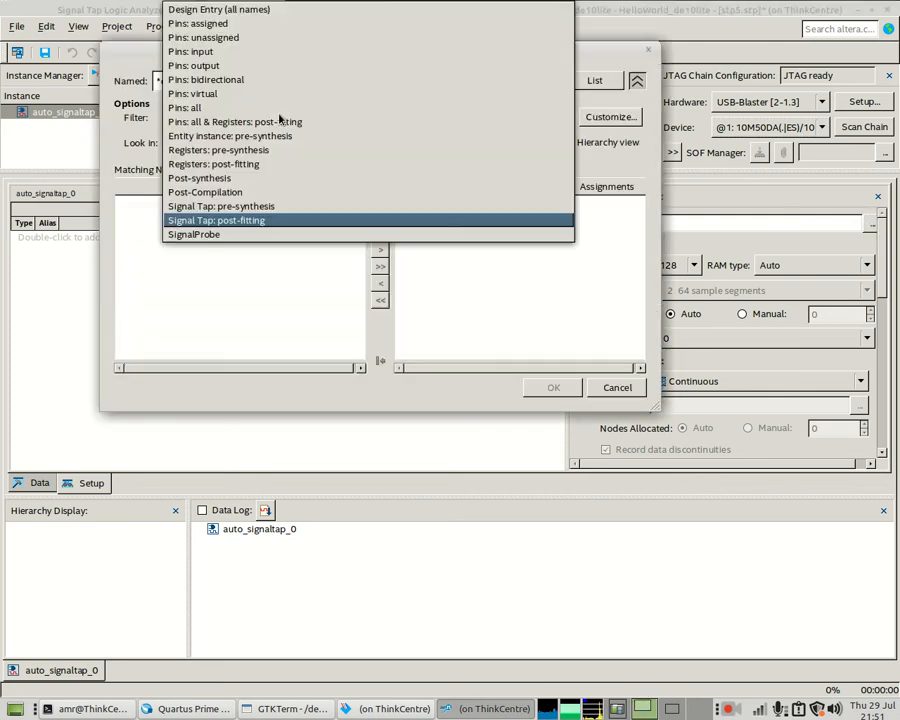
{"action": "left_click", "coordinate": [218, 208]}
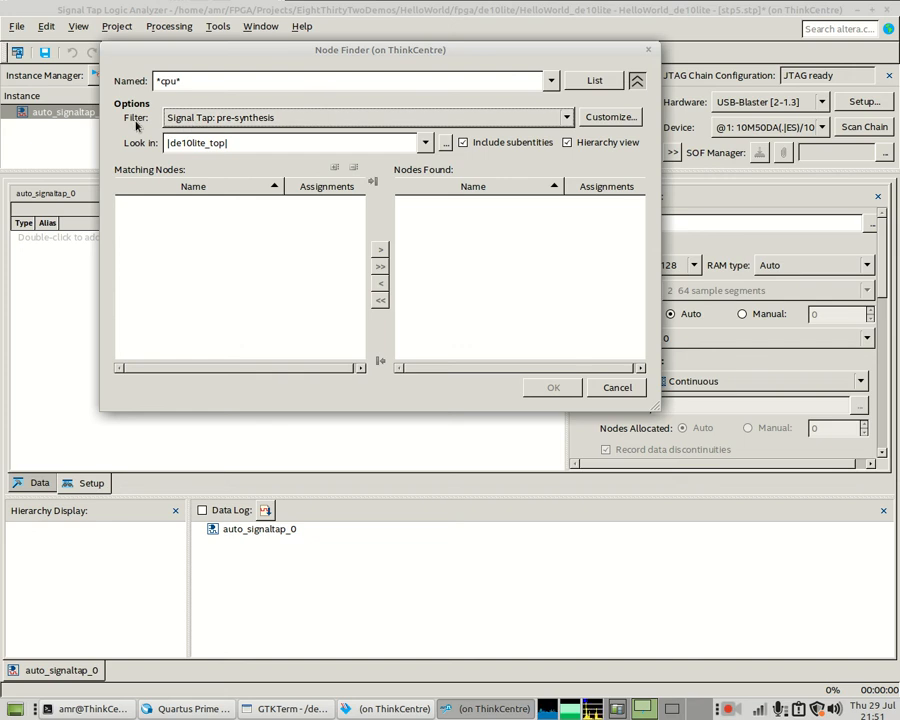
{"action": "left_click", "coordinate": [185, 118]}
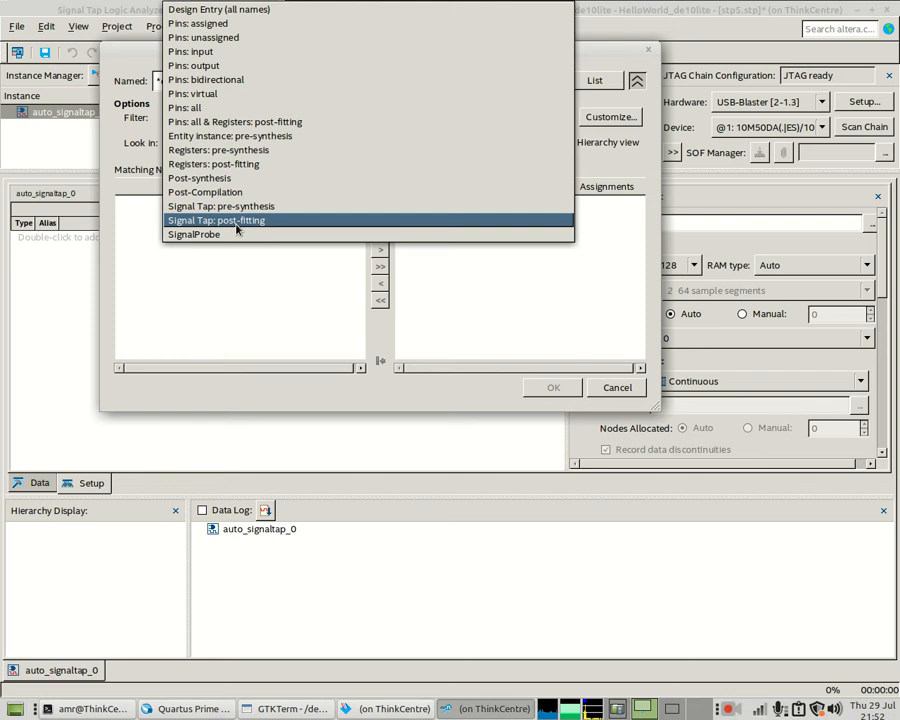
{"action": "left_click", "coordinate": [120, 110]}
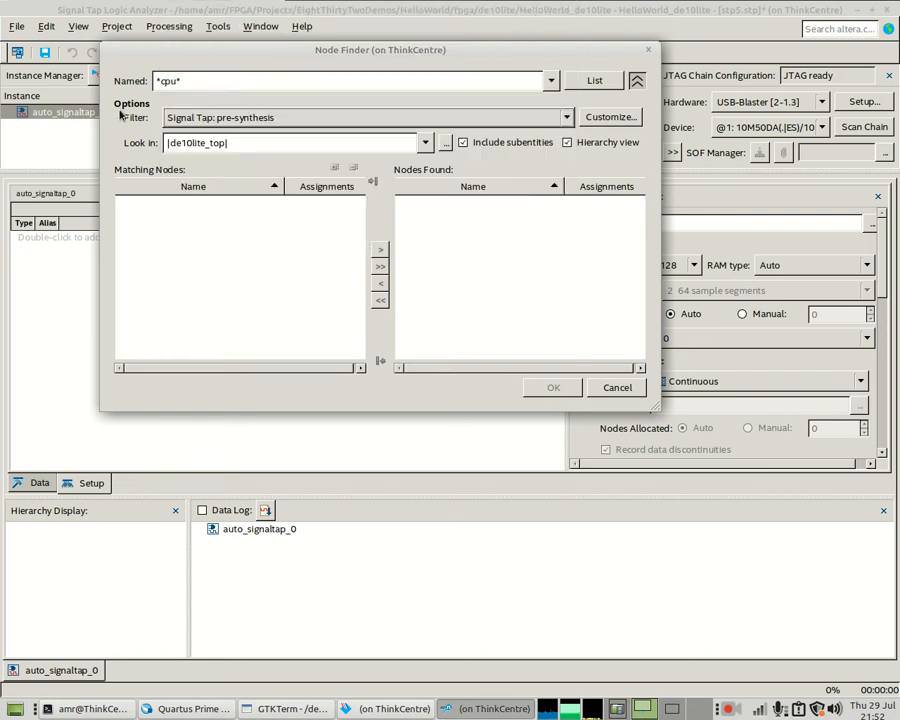
{"action": "triple_click", "coordinate": [204, 81]}
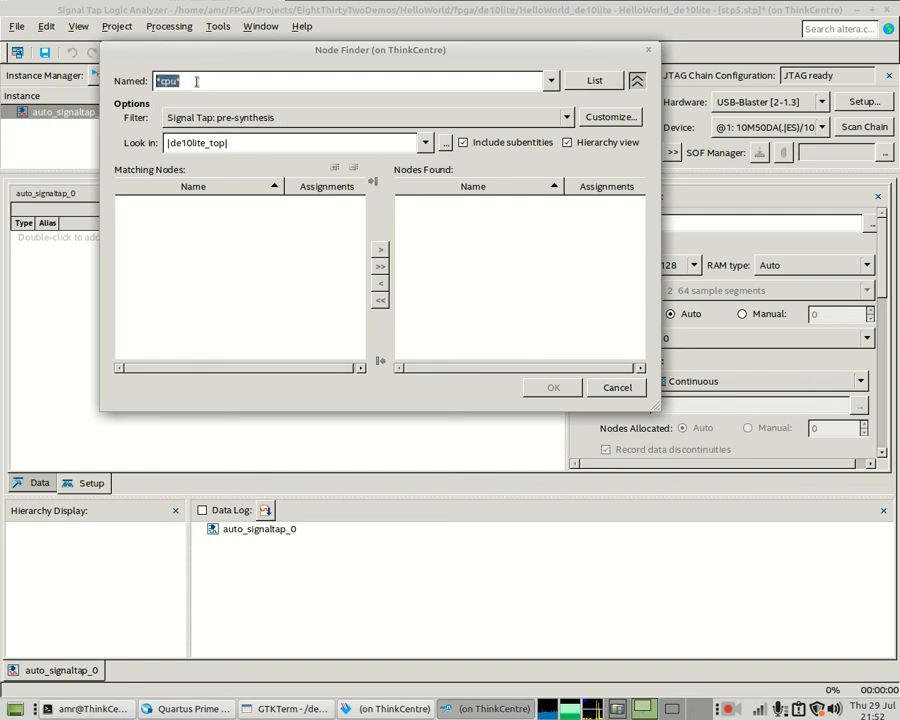
{"action": "type", "text": "*clk"}
{"action": "key", "text": "Return"}
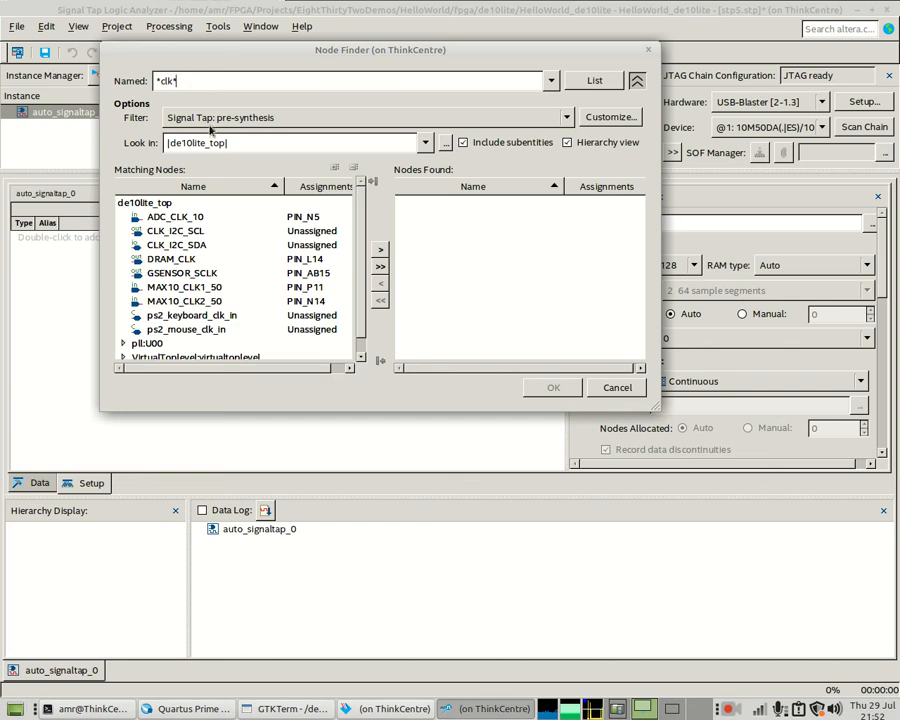
- Enlarge the Node Finder and expand pll:U00 > altpll:altpll_component > clk
{"action": "scroll", "coordinate": [342, 311], "scroll_direction": "down", "scroll_amount": 1}
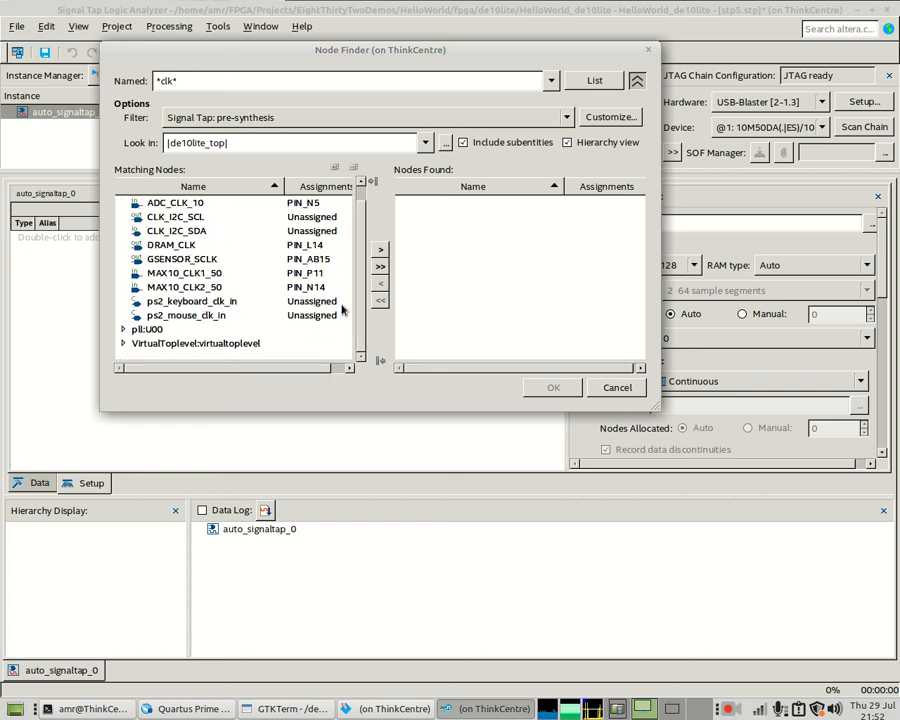
{"action": "left_click_drag", "start_coordinate": [761, 530], "coordinate": [771, 539]}
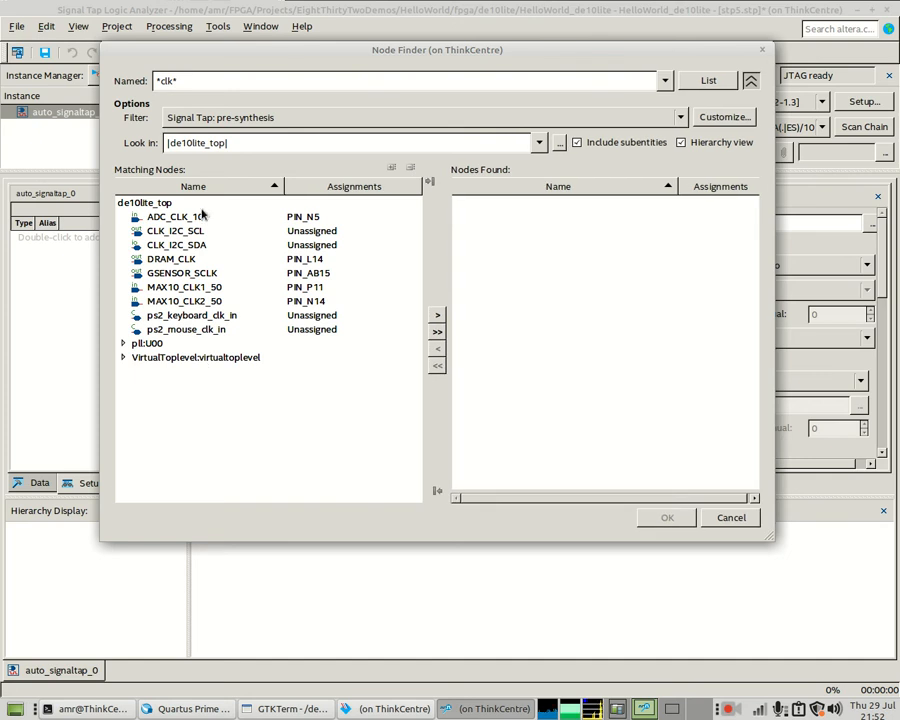
{"action": "left_click", "coordinate": [123, 345]}
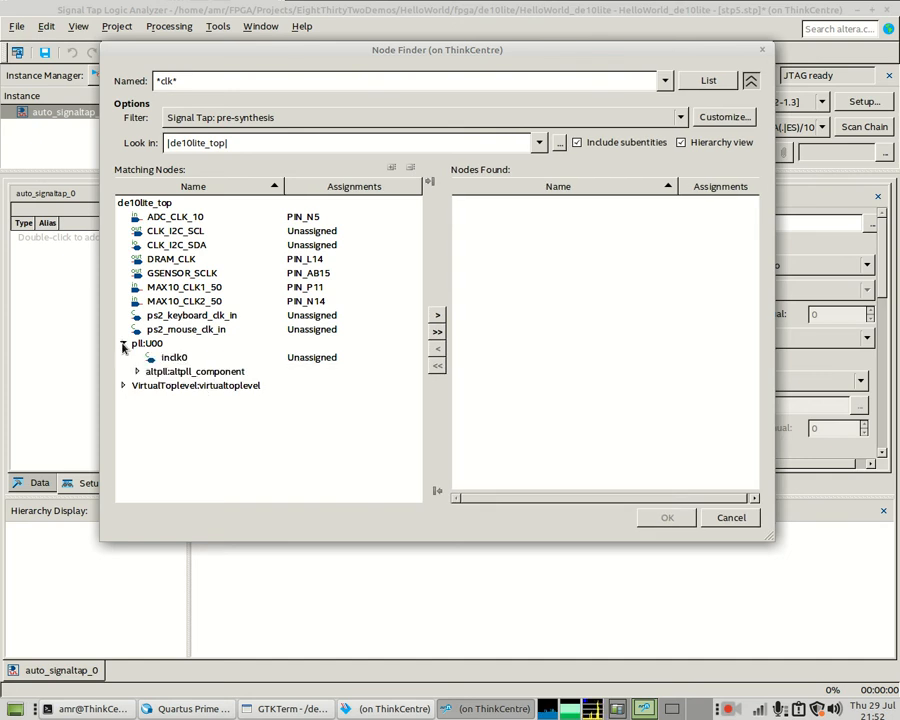
{"action": "left_click", "coordinate": [137, 371]}
{"action": "scroll", "coordinate": [244, 371], "scroll_direction": "down", "scroll_amount": 1}
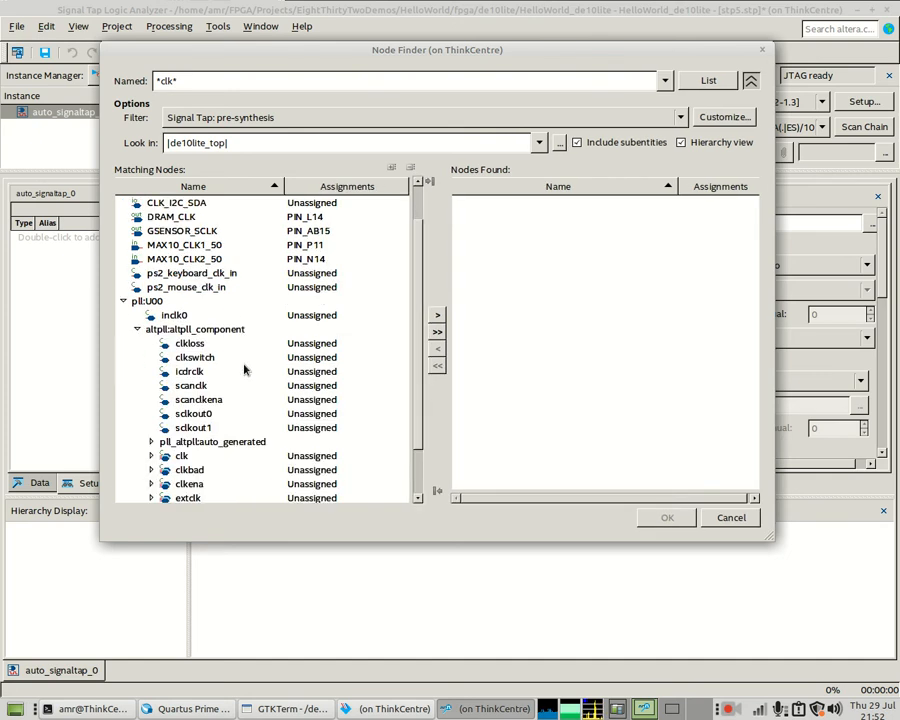
{"action": "scroll", "coordinate": [244, 371], "scroll_direction": "down", "scroll_amount": 1}
{"action": "left_click", "coordinate": [151, 414]}
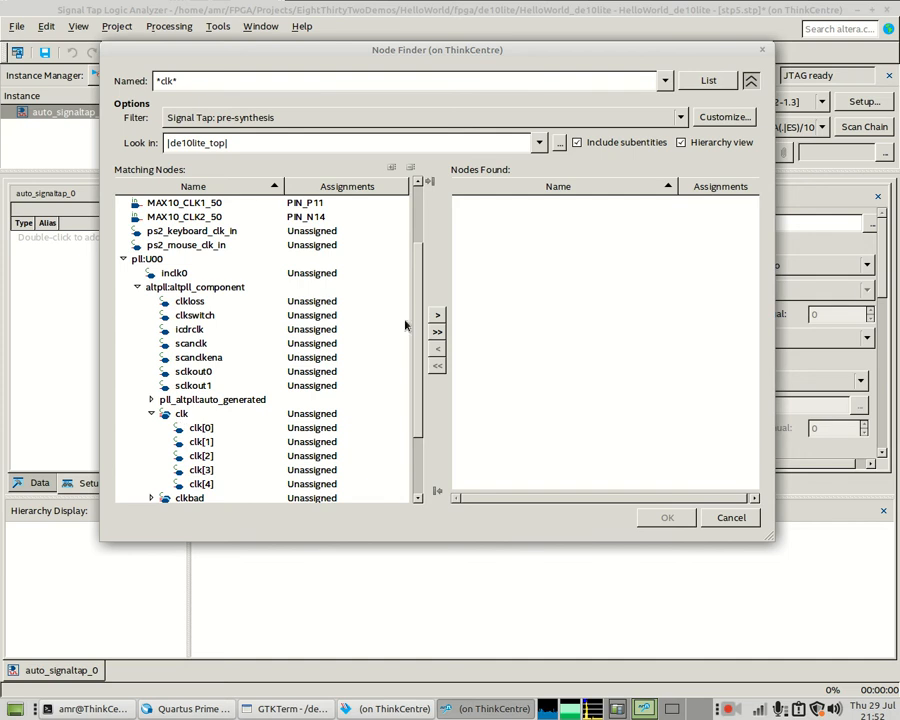
{"action": "scroll", "coordinate": [396, 385], "scroll_direction": "down", "scroll_amount": 2}
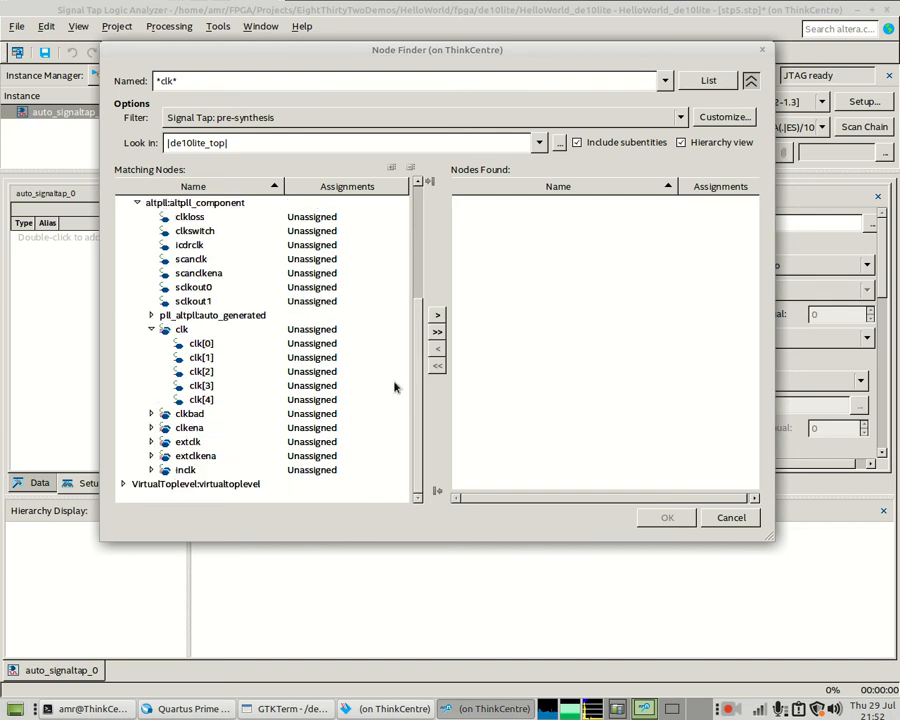
- Expand VirtualToplevel, add slowclk, and confirm it as the acquisition clock
{"action": "left_click", "coordinate": [140, 484]}
{"action": "left_click", "coordinate": [123, 484]}
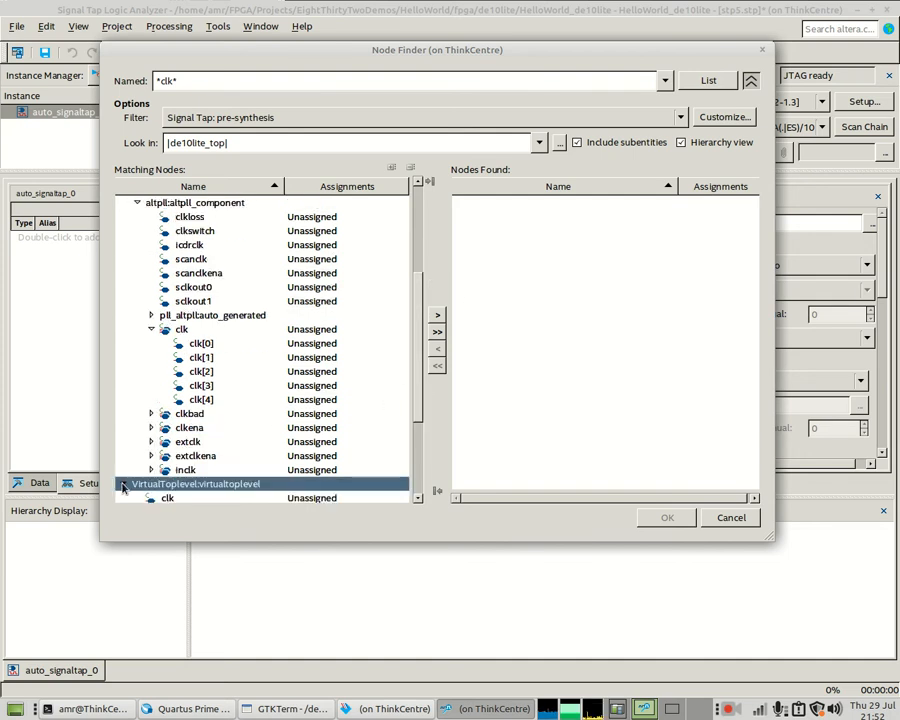
{"action": "scroll", "coordinate": [160, 462], "scroll_direction": "down", "scroll_amount": 1}
{"action": "scroll", "coordinate": [170, 440], "scroll_direction": "down", "scroll_amount": 3}
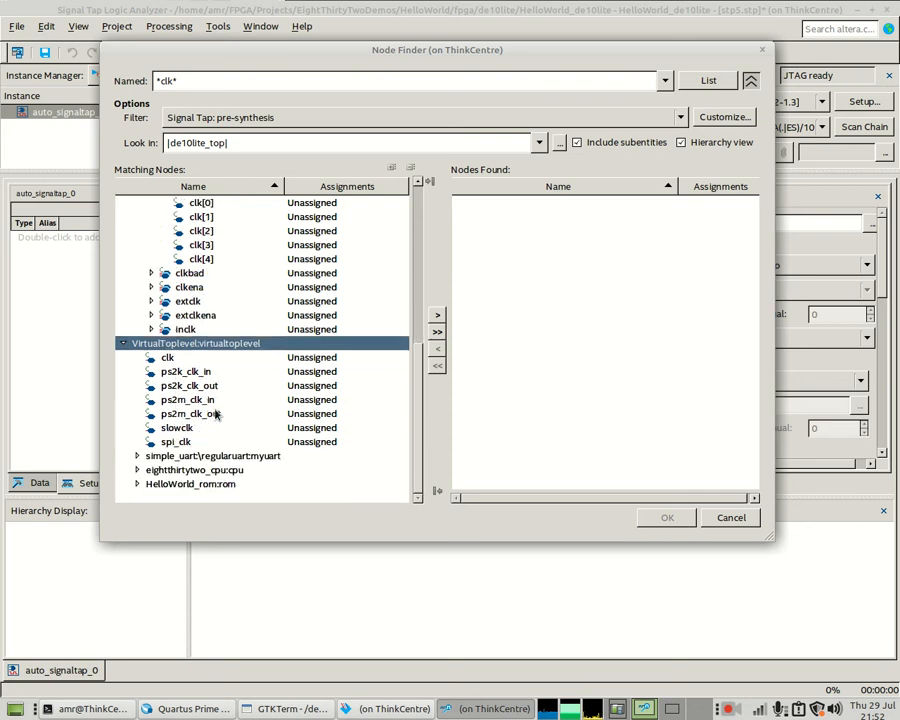
{"action": "left_click", "coordinate": [168, 358]}
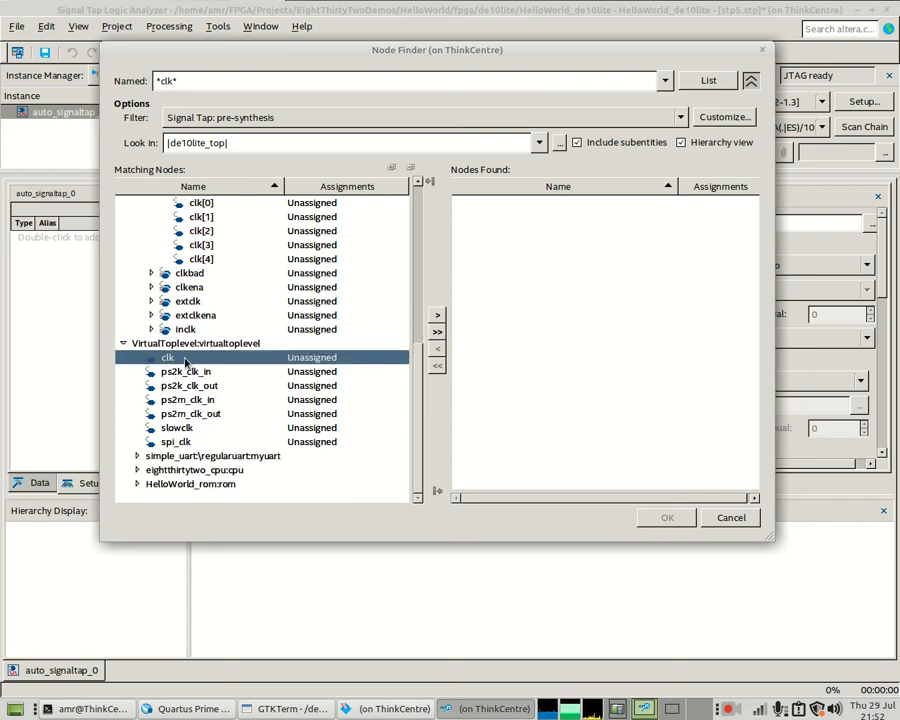
{"action": "left_click", "coordinate": [172, 428]}
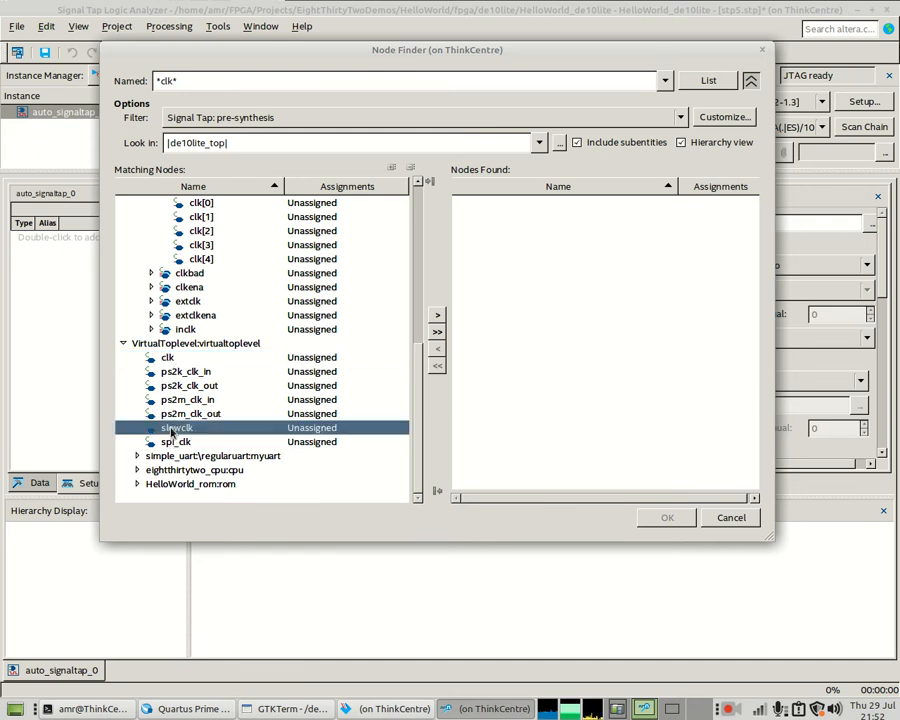
{"action": "double_click", "coordinate": [168, 428]}
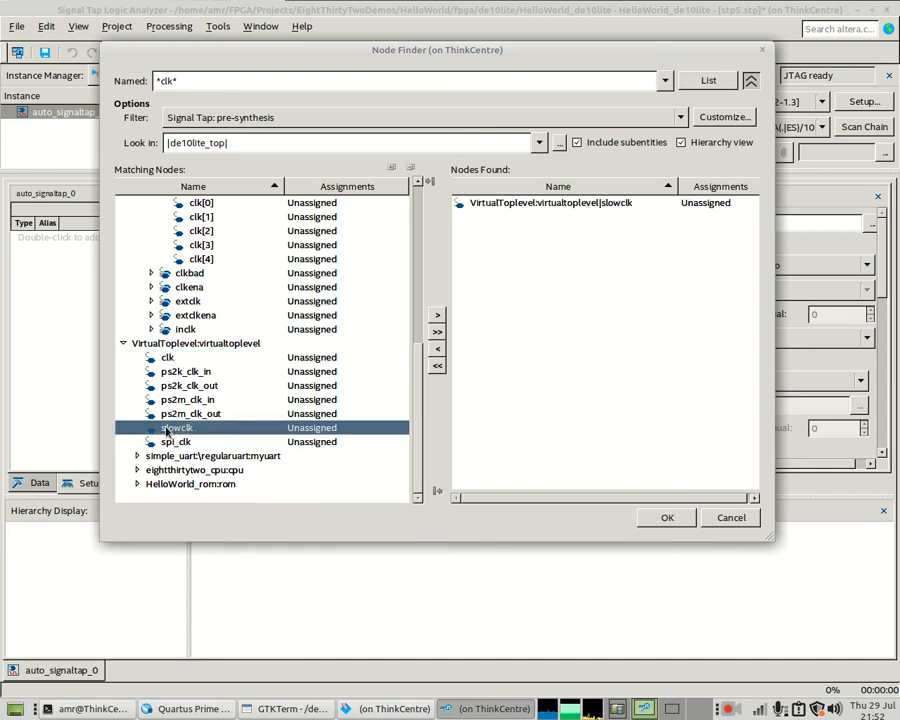
{"action": "left_click", "coordinate": [647, 517]}
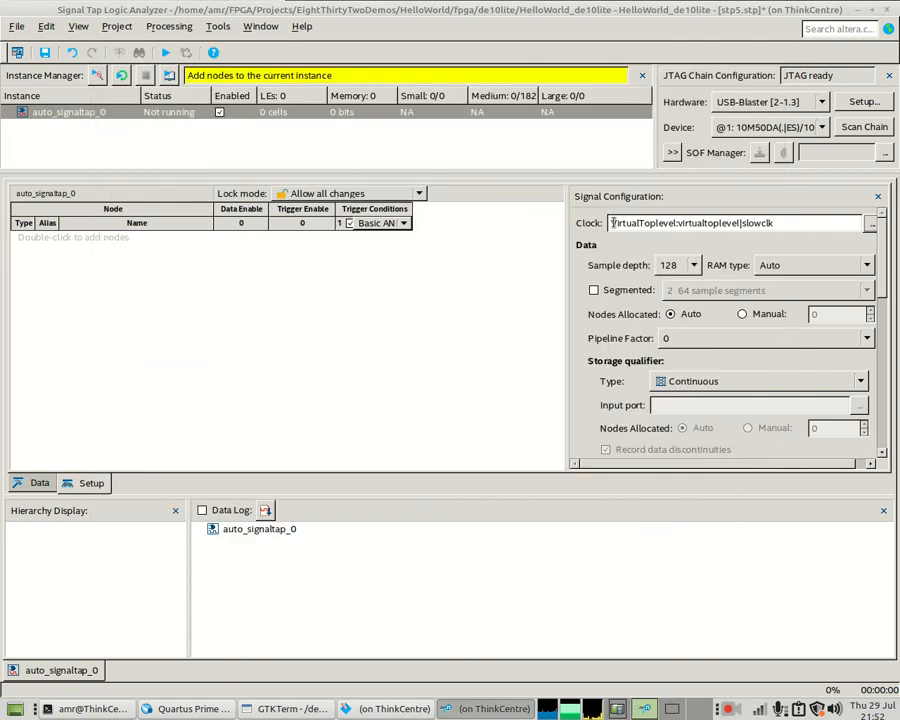
{"action": "left_click", "coordinate": [692, 266]}
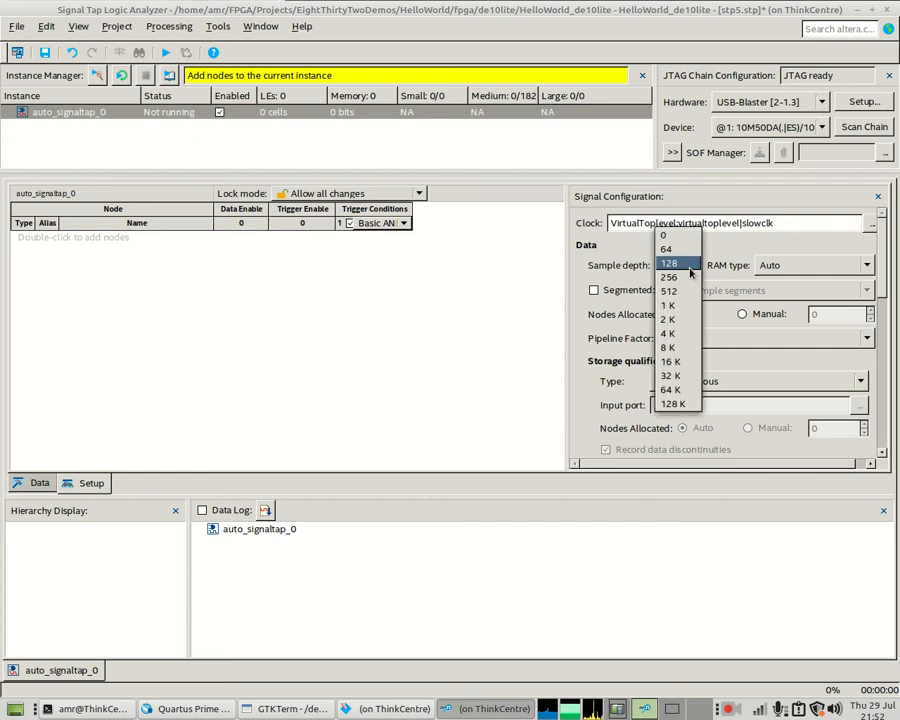
{"action": "left_click", "coordinate": [678, 308]}
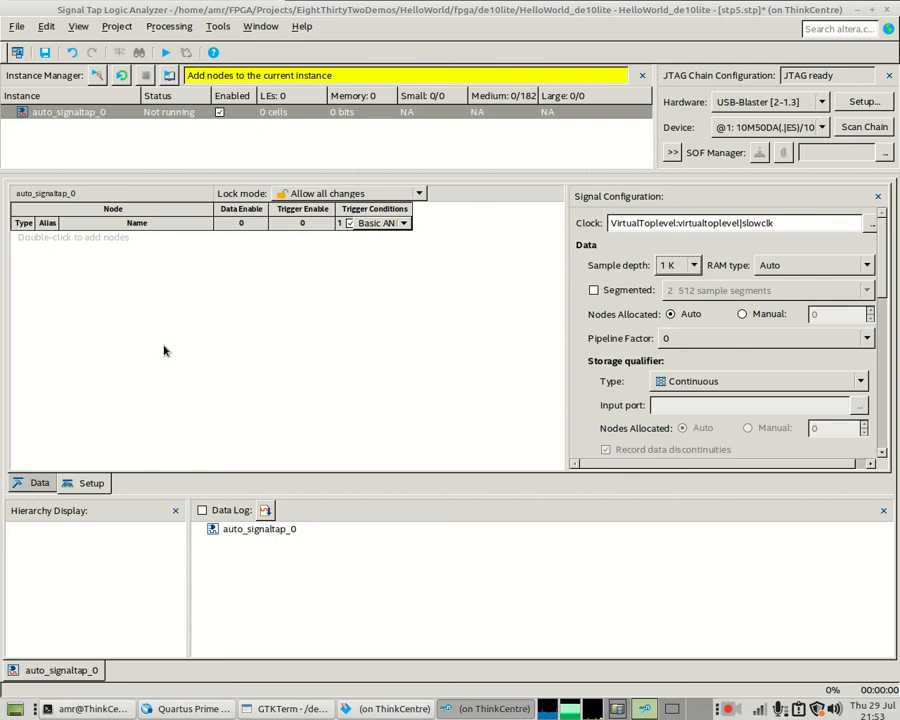
- Search the Node Finder for *cpu* and expand VirtualToplevel > eightthirtytwo_cpu:cpu
{"action": "double_click", "coordinate": [84, 264]}
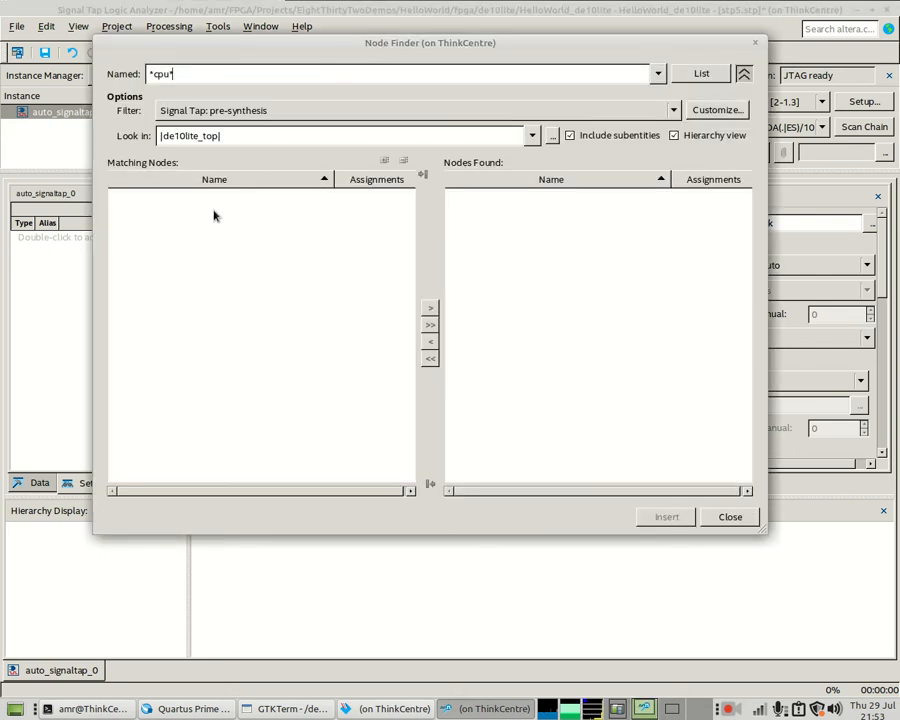
{"action": "left_click_drag", "start_coordinate": [143, 73], "coordinate": [136, 76]}
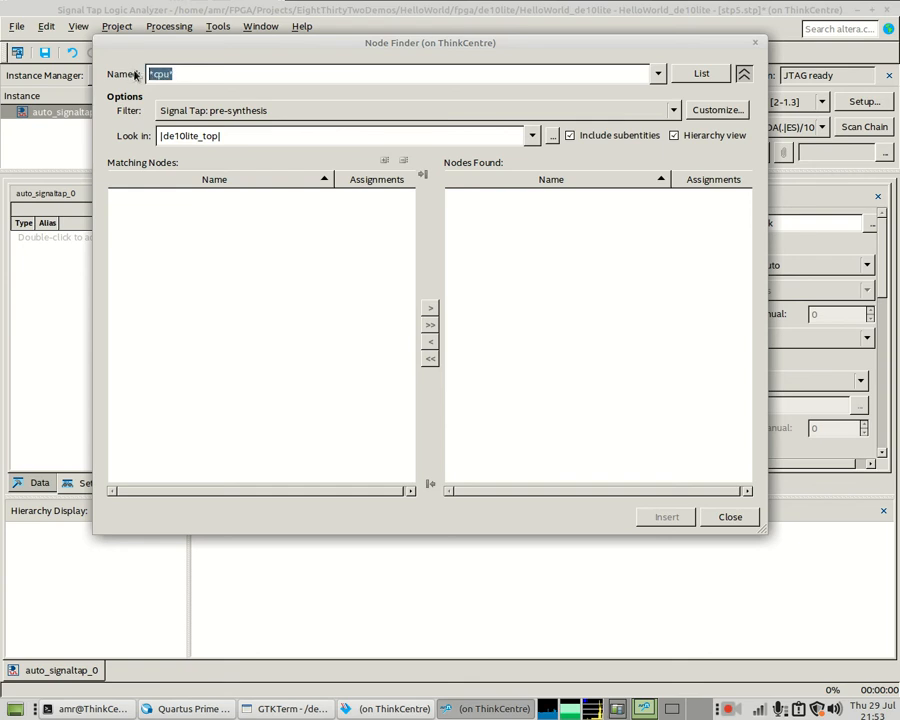
{"action": "type", "text": "*cpu*"}
{"action": "key", "text": "Return"}
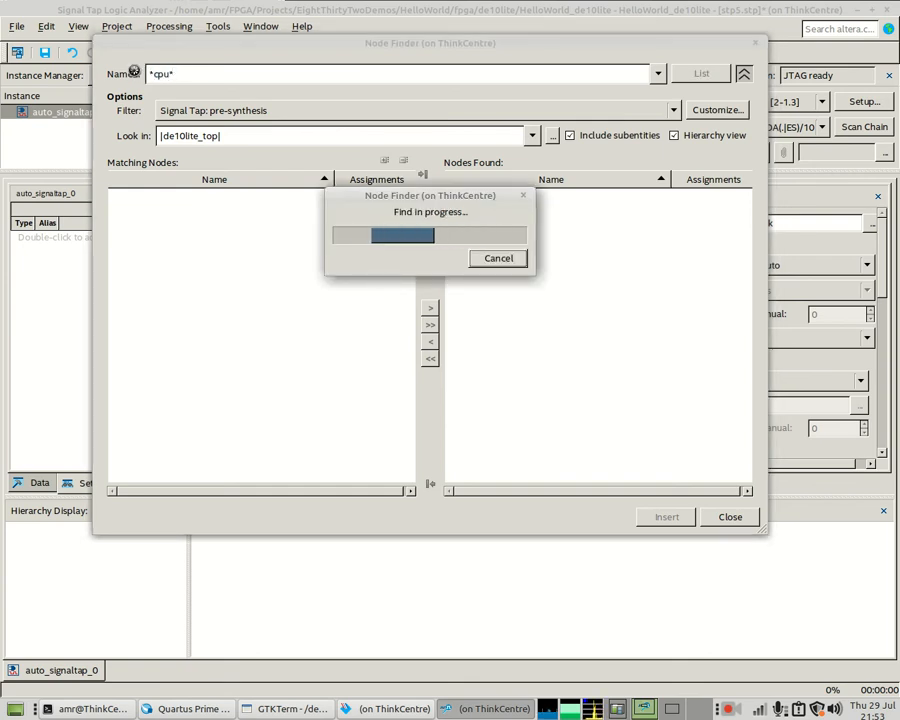
{"action": "left_click", "coordinate": [116, 210]}
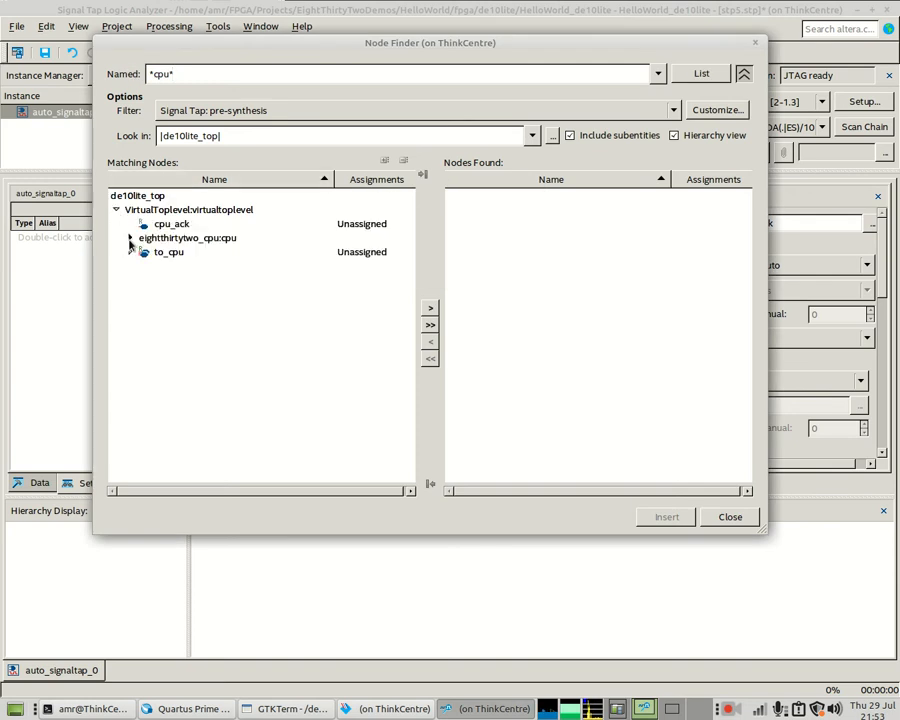
{"action": "left_click", "coordinate": [130, 241]}
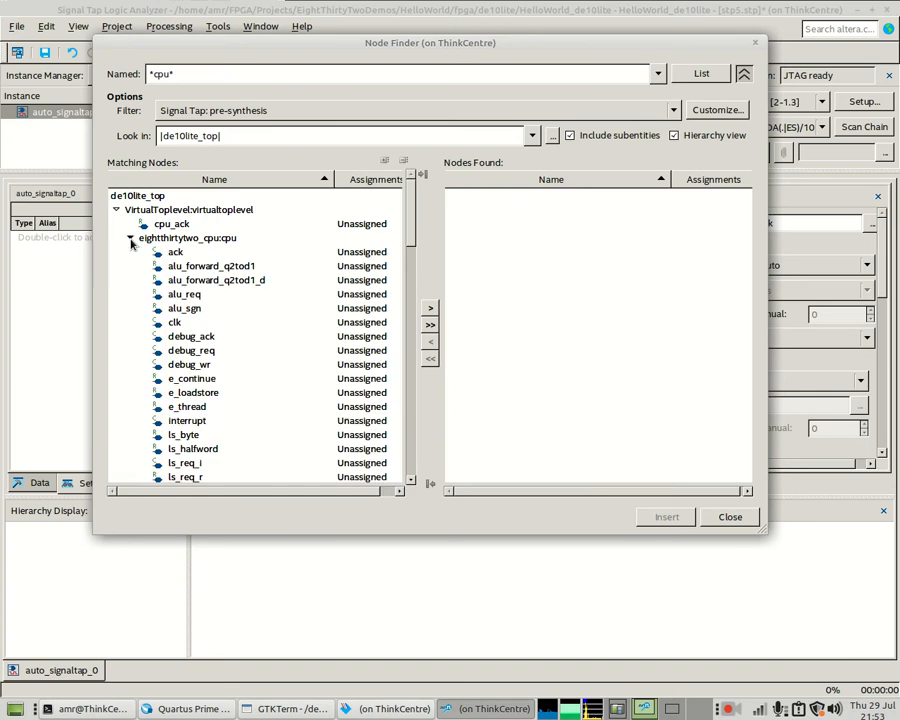
{"action": "left_click", "coordinate": [214, 239]}
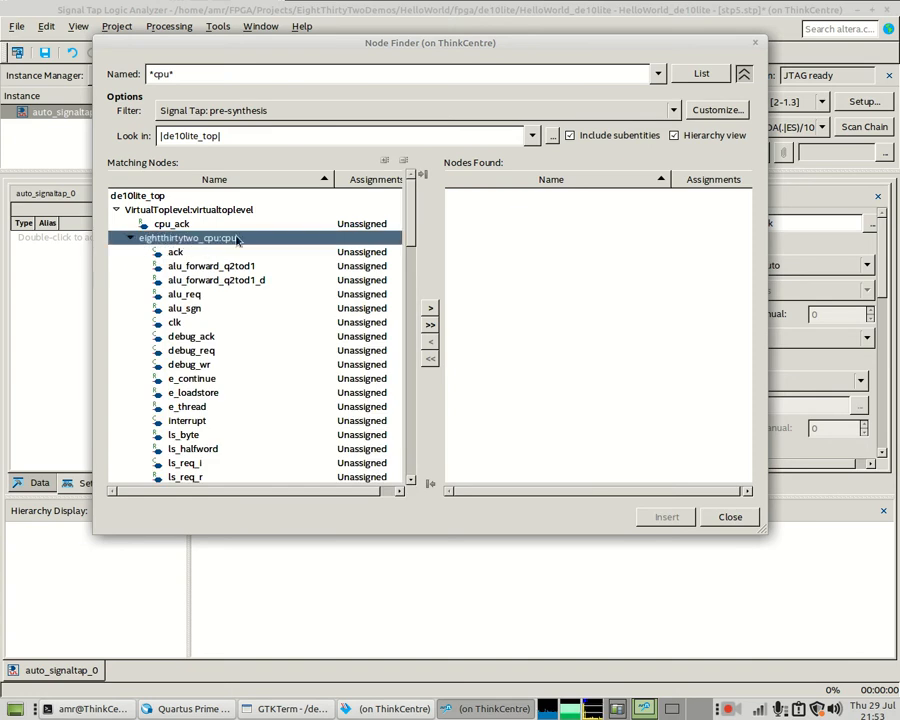
- Add the CPU addr, req, ack, wr and reset_n signals and insert them into the node list
{"action": "scroll", "coordinate": [230, 245], "scroll_direction": "down", "scroll_amount": 8}
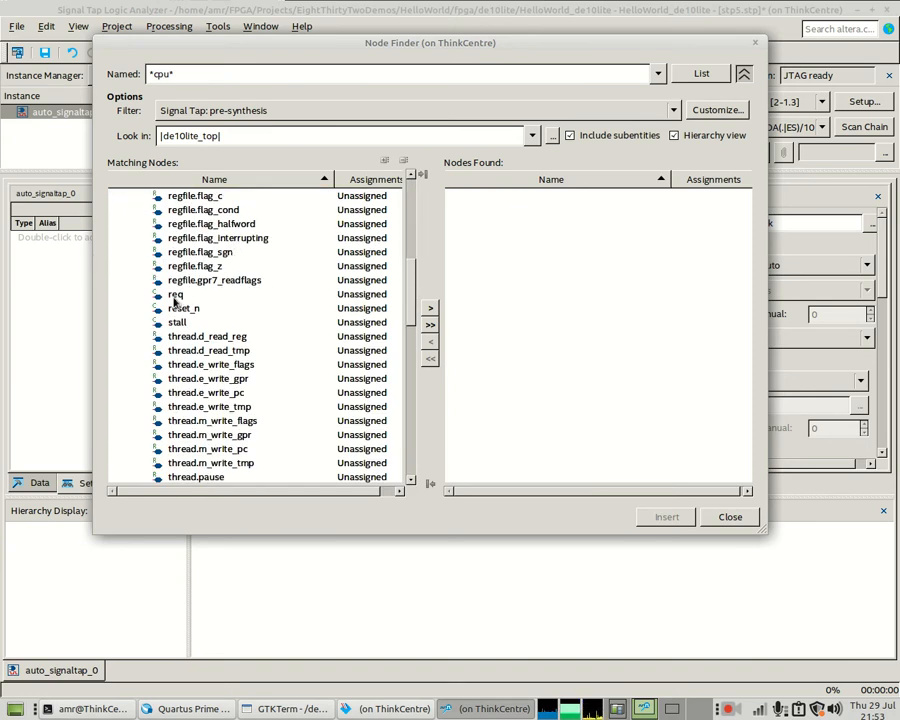
{"action": "scroll", "coordinate": [174, 292], "scroll_direction": "down", "scroll_amount": 6}
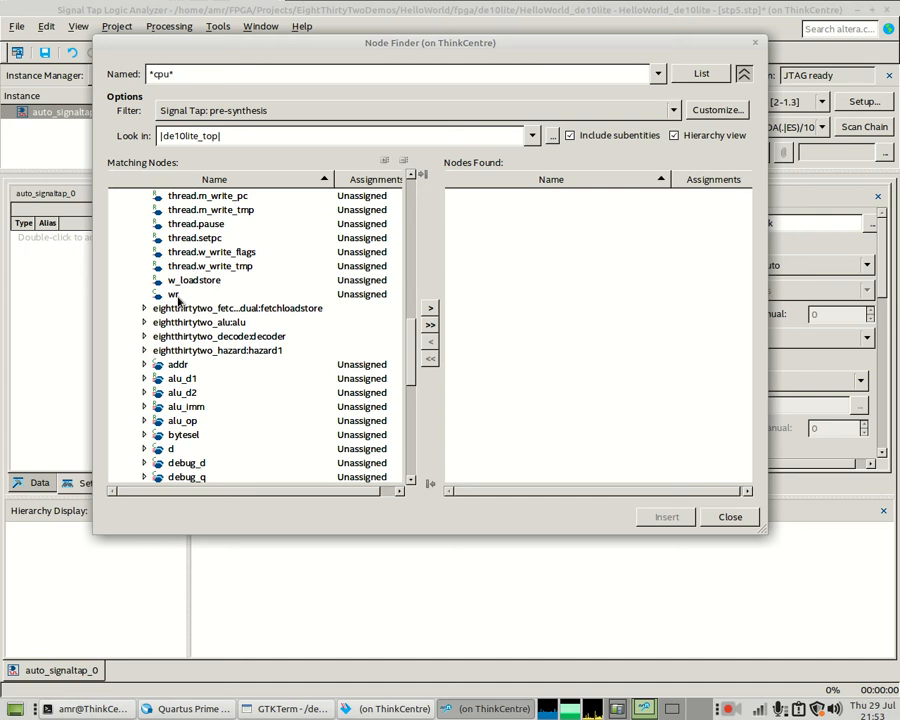
{"action": "double_click", "coordinate": [178, 364]}
{"action": "scroll", "coordinate": [174, 367], "scroll_direction": "up", "scroll_amount": 5}
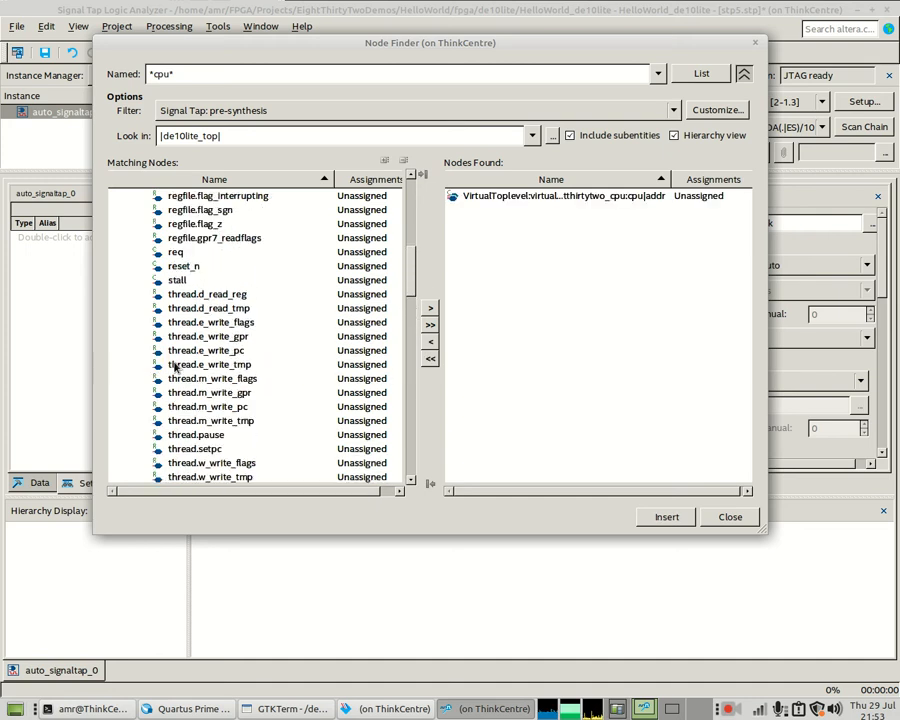
{"action": "double_click", "coordinate": [177, 254]}
{"action": "scroll", "coordinate": [175, 255], "scroll_direction": "up", "scroll_amount": 9}
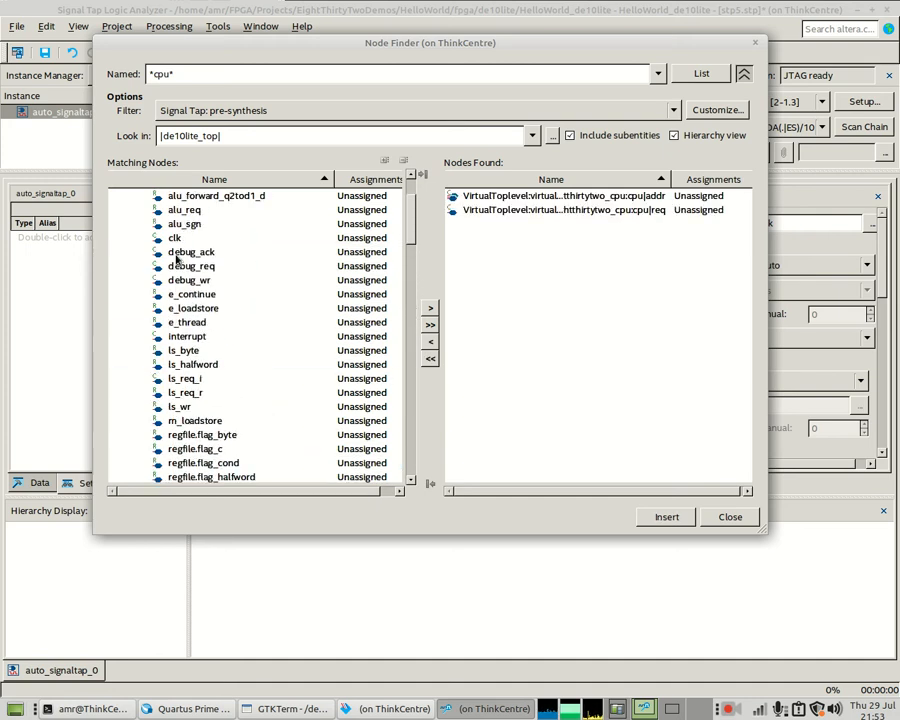
{"action": "double_click", "coordinate": [175, 254]}
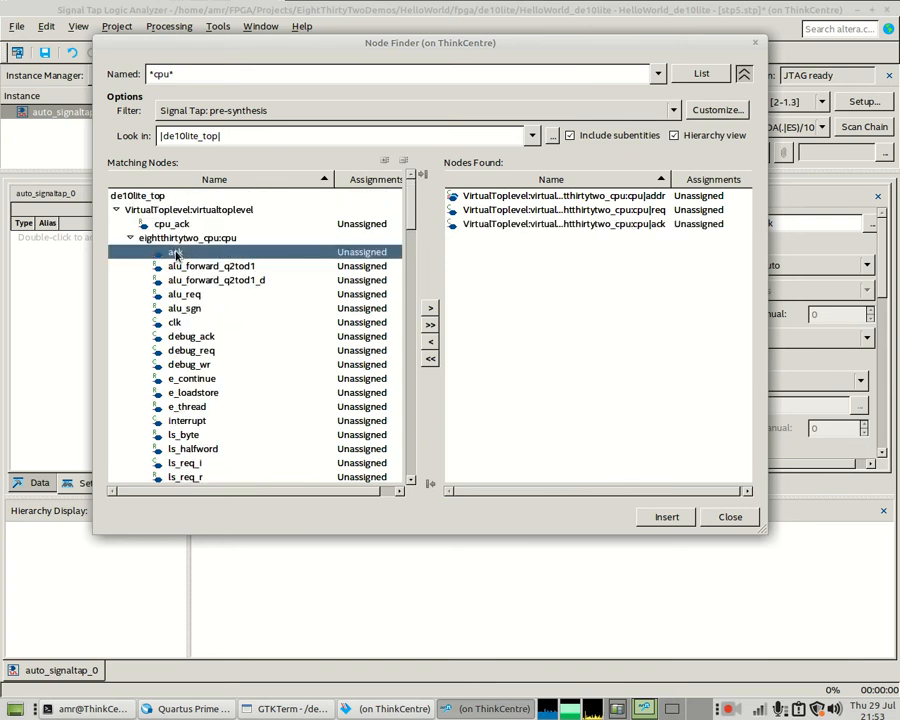
{"action": "scroll", "coordinate": [190, 330], "scroll_direction": "down", "scroll_amount": 11}
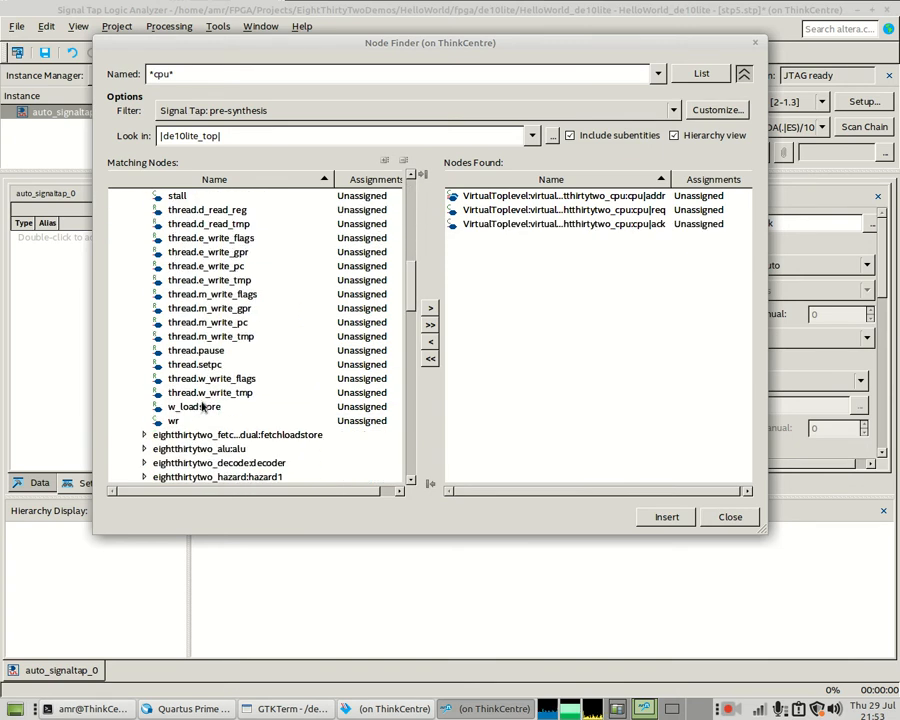
{"action": "double_click", "coordinate": [178, 420]}
{"action": "scroll", "coordinate": [230, 340], "scroll_direction": "up", "scroll_amount": 4}
{"action": "scroll", "coordinate": [248, 314], "scroll_direction": "up", "scroll_amount": 2}
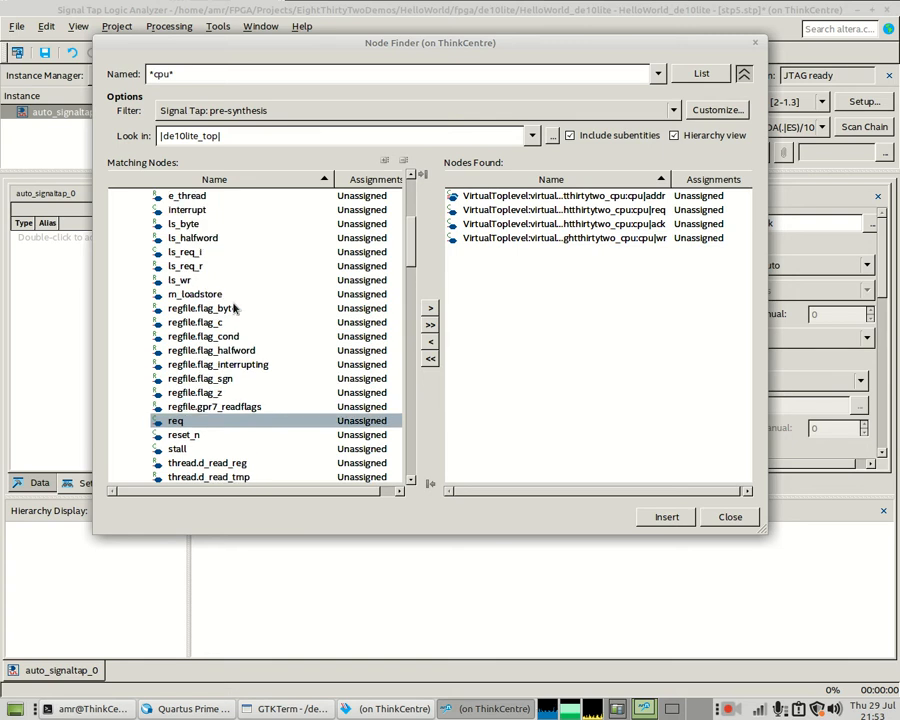
{"action": "double_click", "coordinate": [178, 434]}
{"action": "left_click", "coordinate": [664, 516]}
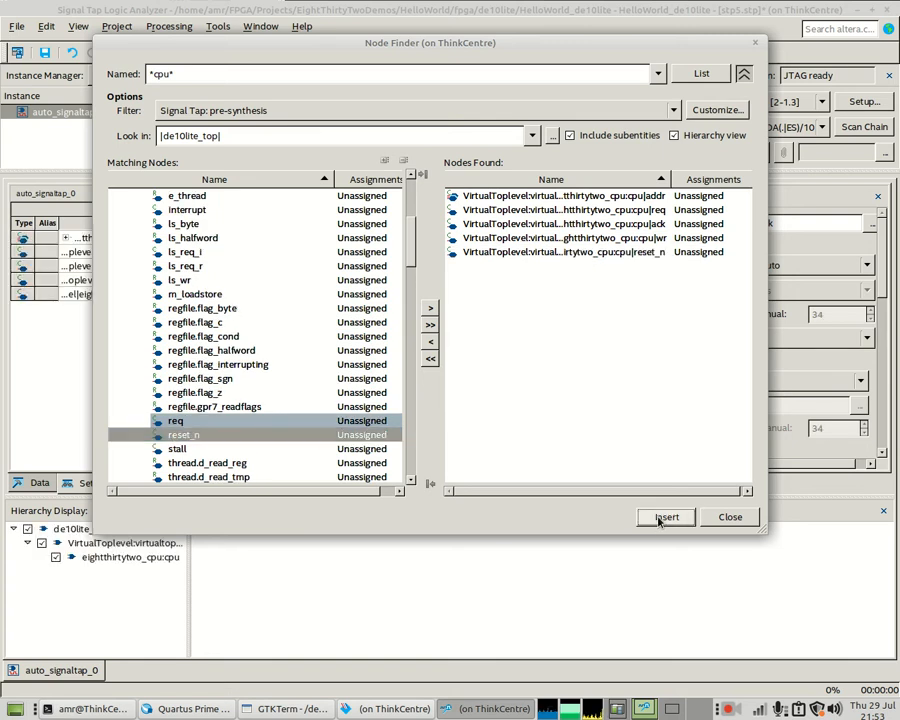
{"action": "left_click", "coordinate": [726, 516]}
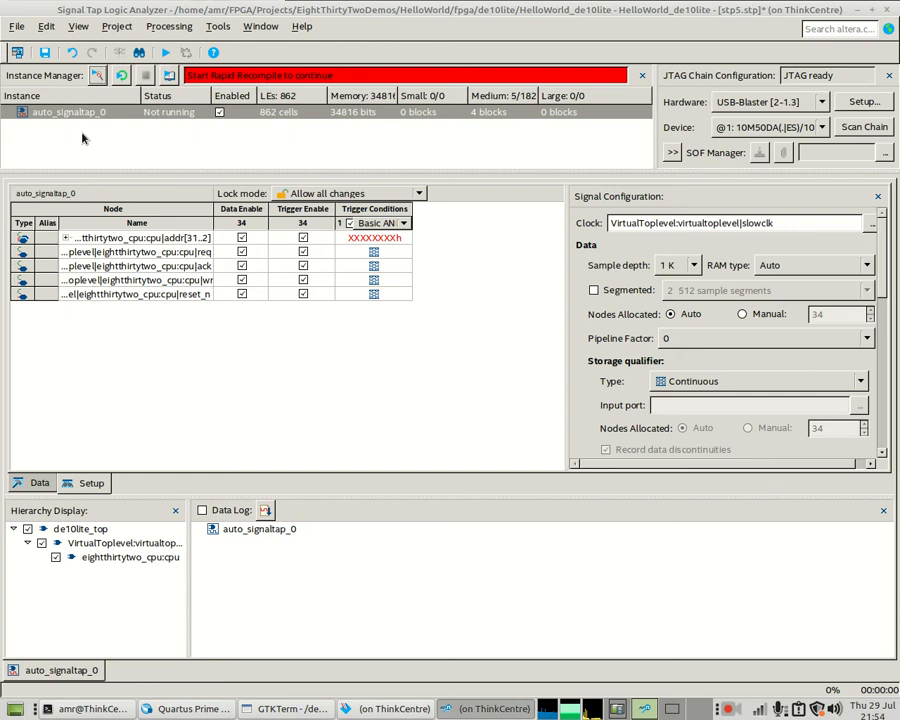
- Run Analysis on auto_signaltap_0 to start a capture
{"action": "left_click", "coordinate": [97, 76]}
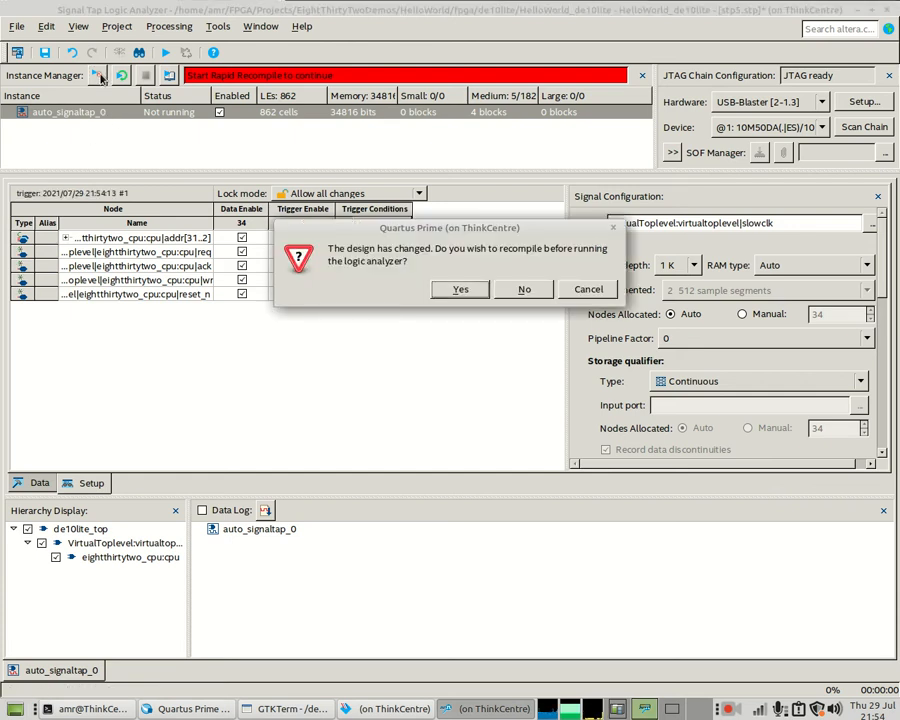
- Approve recompiling, save as stp5.stp enabled for the project, and save HelloWorld_de10lite.cdf
{"action": "left_click", "coordinate": [459, 289]}
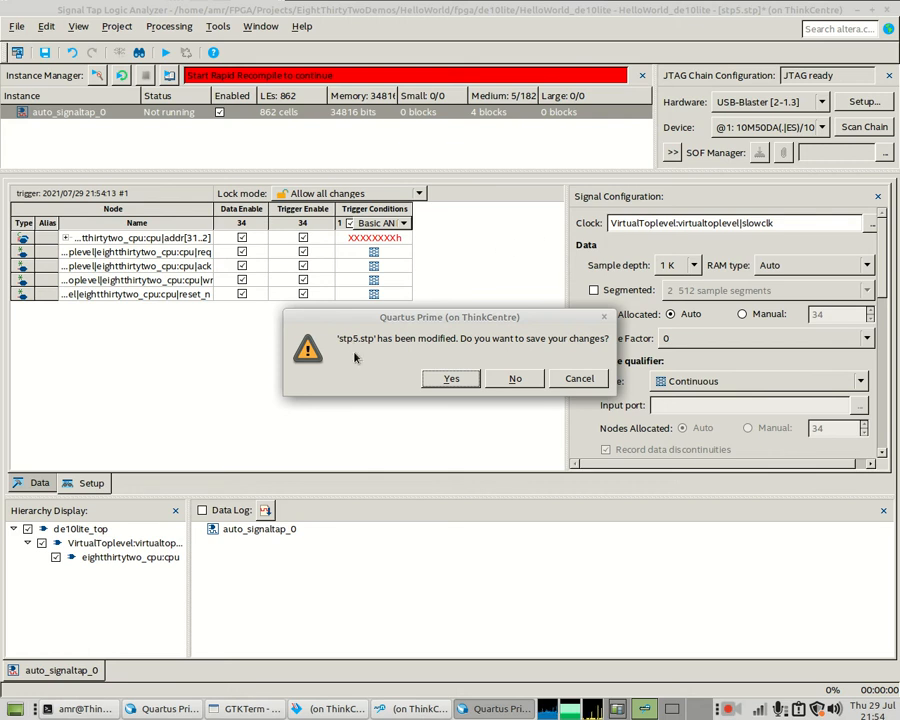
{"action": "left_click", "coordinate": [450, 378]}
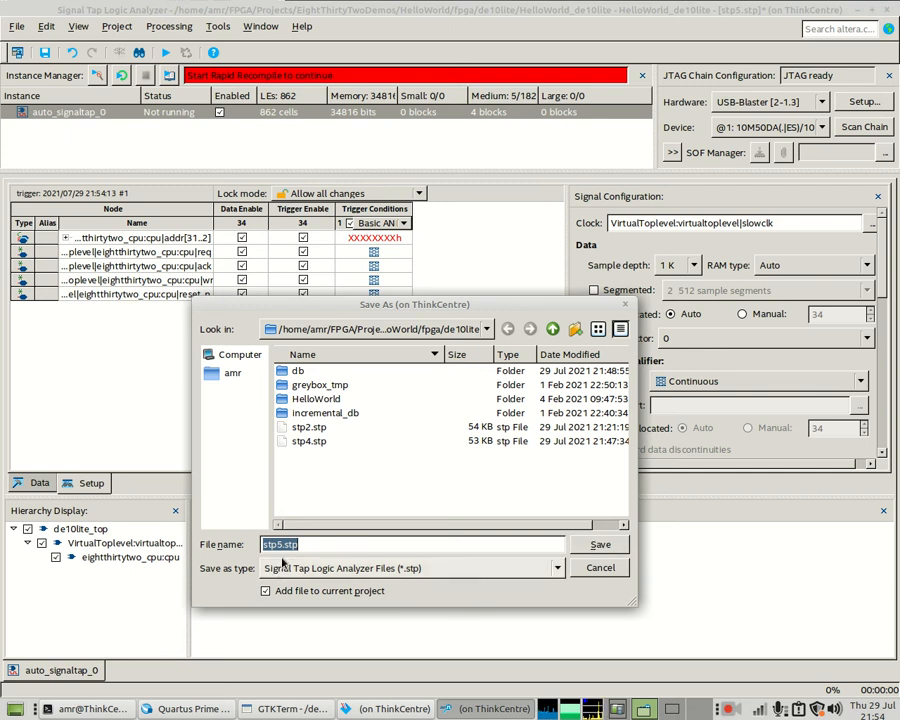
{"action": "left_click", "coordinate": [590, 544]}
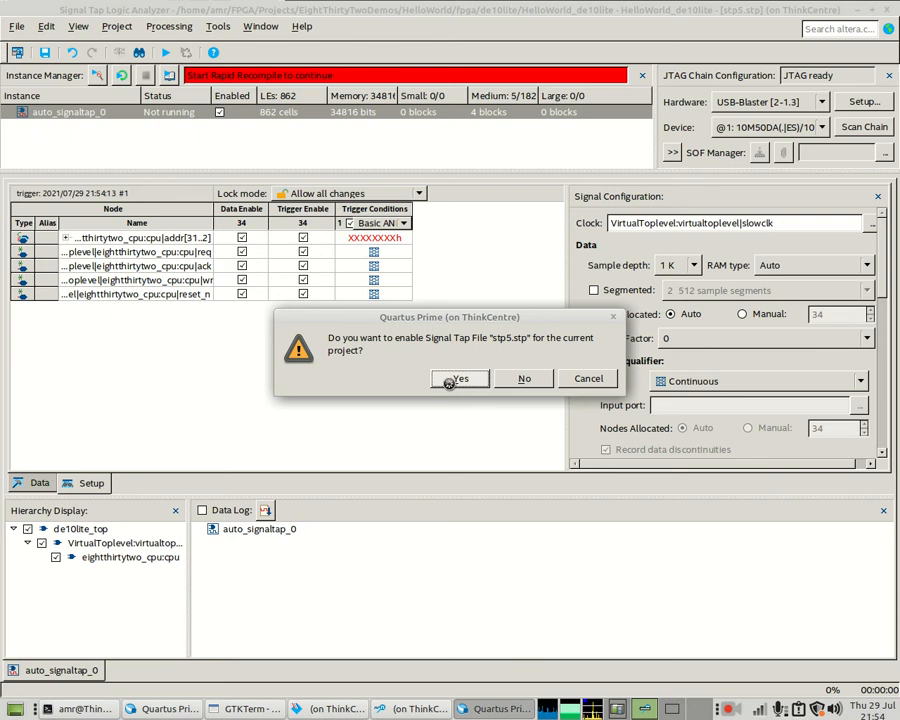
{"action": "left_click", "coordinate": [452, 380]}
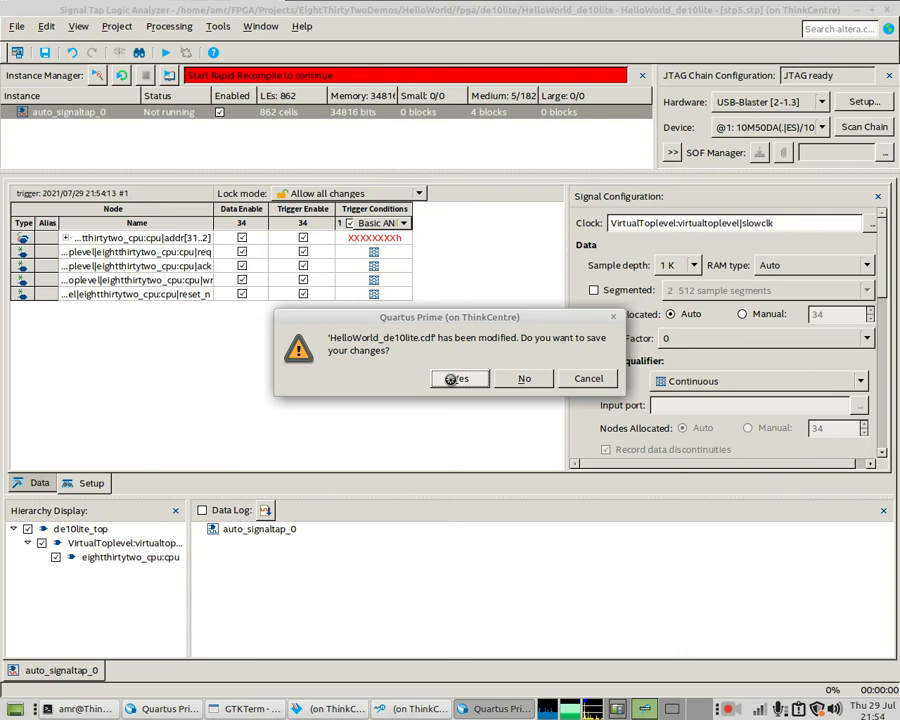
{"action": "left_click", "coordinate": [452, 379]}
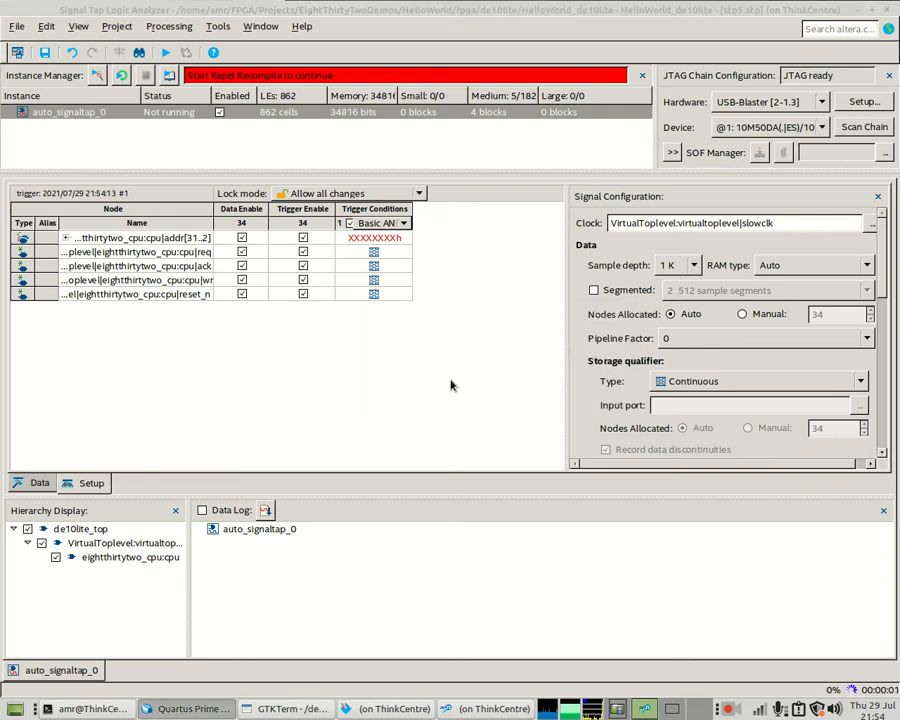
- Return to the main Quartus window and wait for recompilation to finish with 0 errors
{"action": "mouse_move", "coordinate": [178, 714]}
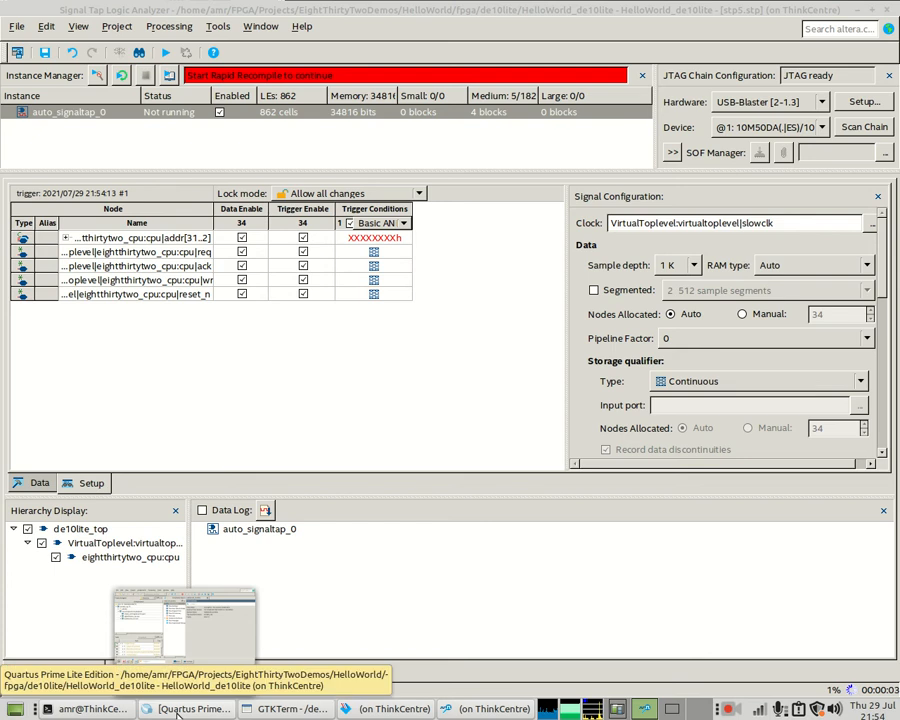
{"action": "left_click", "coordinate": [390, 709]}
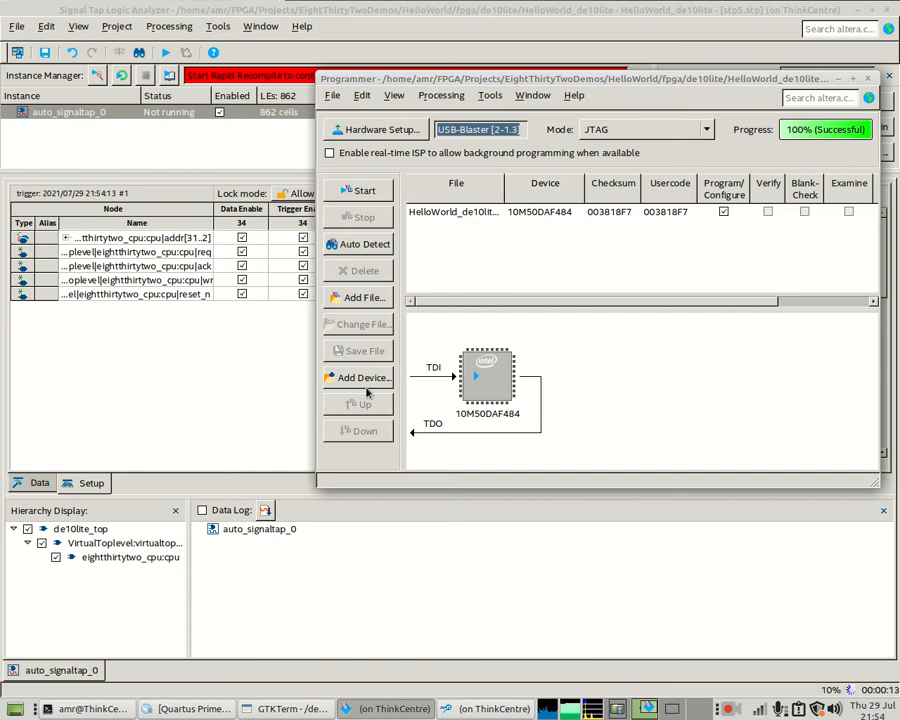
{"action": "left_click", "coordinate": [199, 713]}
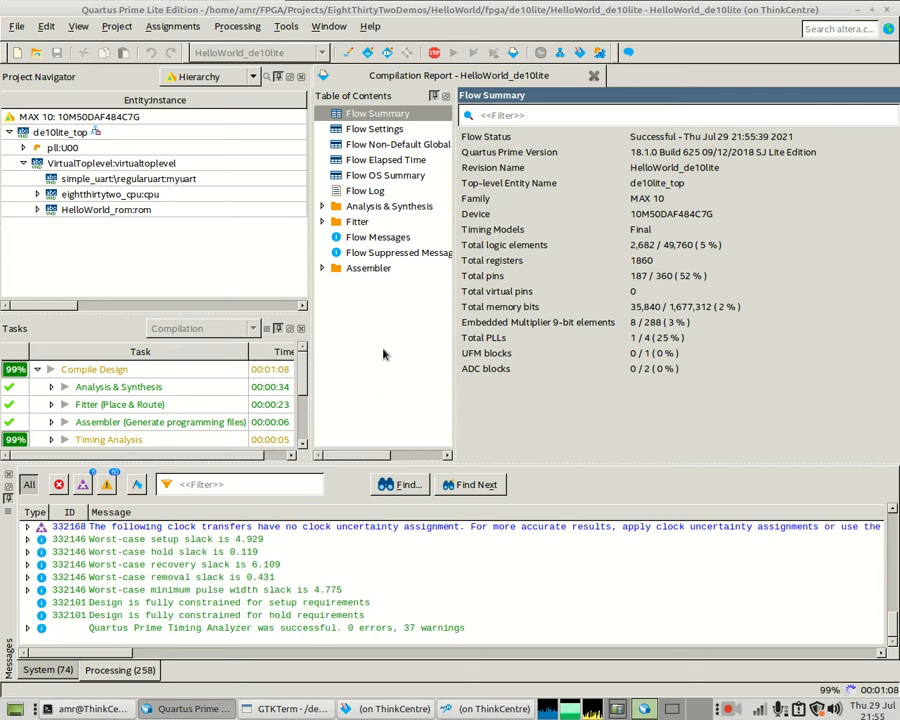
- Open the Fitter's Resource Utilization by Entity report
{"action": "left_click", "coordinate": [322, 222]}
{"action": "left_click", "coordinate": [337, 330]}
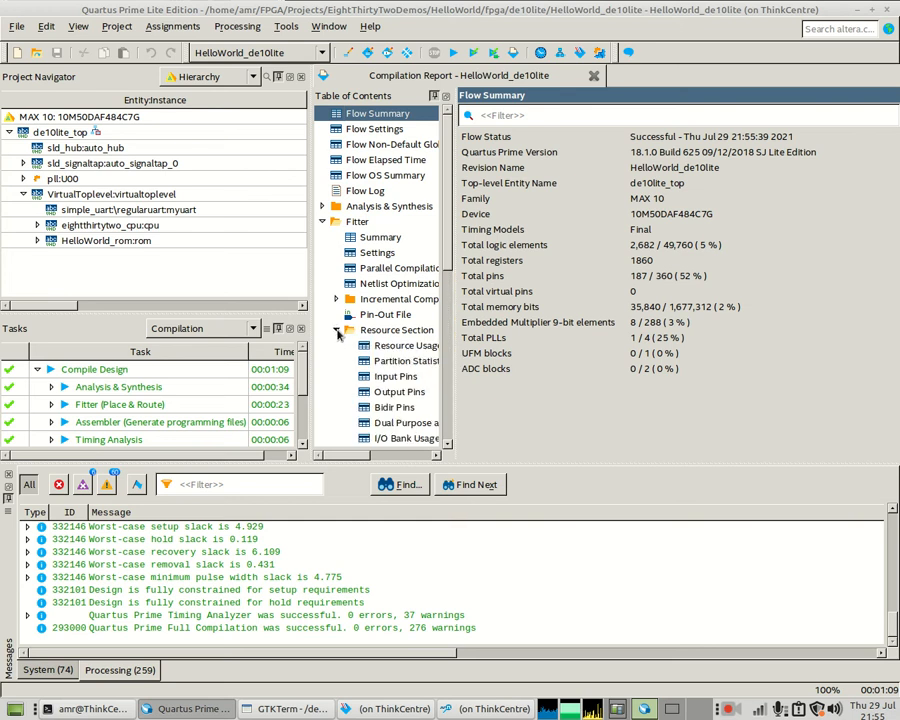
{"action": "scroll", "coordinate": [344, 329], "scroll_direction": "down", "scroll_amount": 3}
{"action": "scroll", "coordinate": [344, 329], "scroll_direction": "down", "scroll_amount": 2}
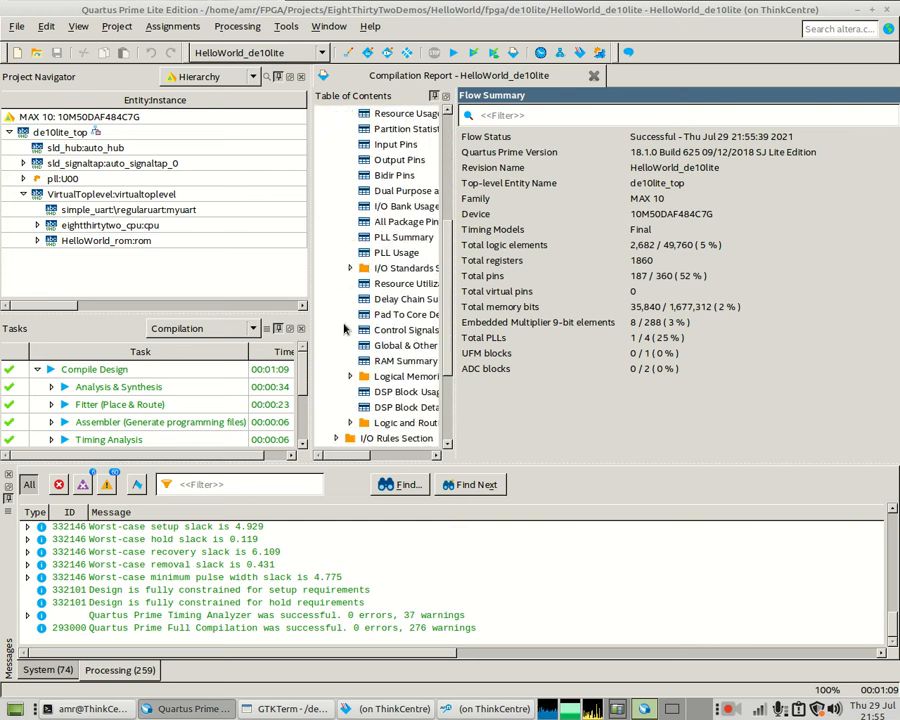
{"action": "left_click", "coordinate": [402, 283]}
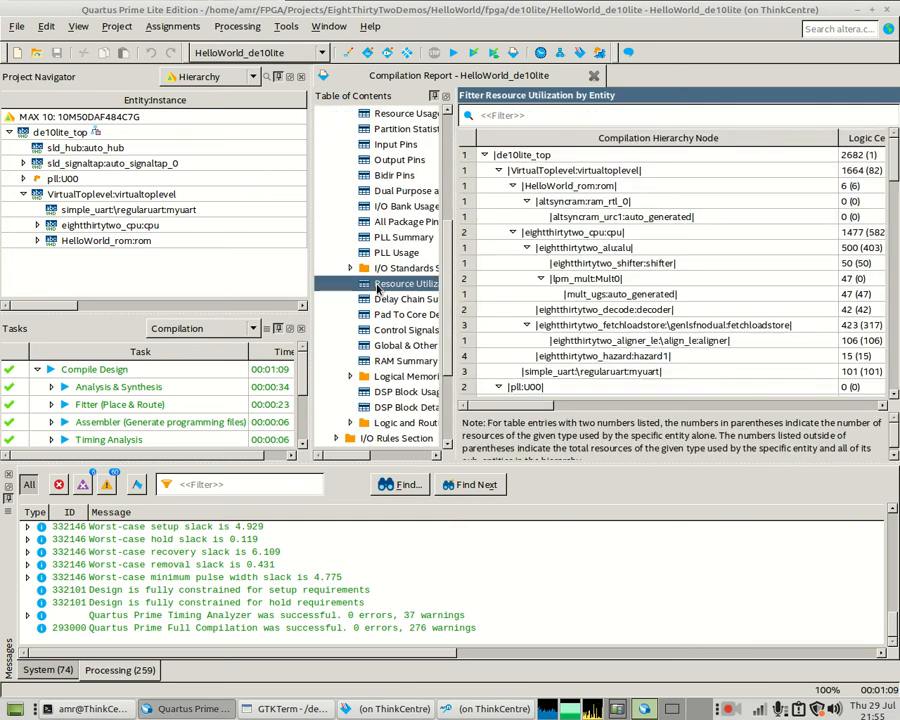
- Collapse the entity subtrees and review usage, including auto_signaltap_0's 861 logic cells and 34816 memory bits
{"action": "left_click", "coordinate": [498, 170]}
{"action": "left_click", "coordinate": [498, 186]}
{"action": "left_click", "coordinate": [498, 201]}
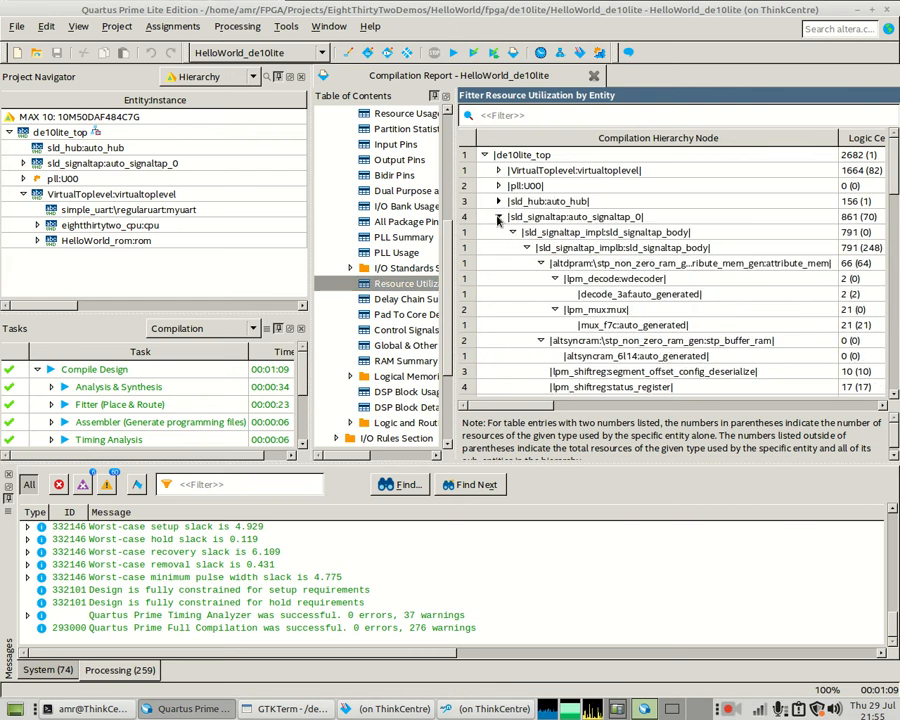
{"action": "left_click", "coordinate": [498, 217]}
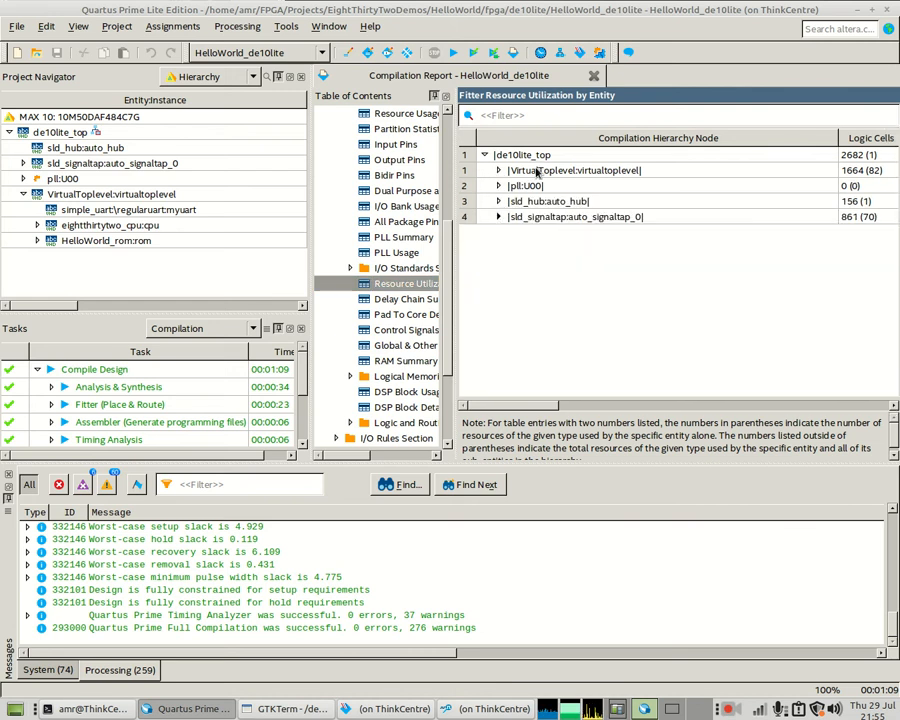
{"action": "left_click", "coordinate": [537, 171]}
{"action": "left_click", "coordinate": [530, 186]}
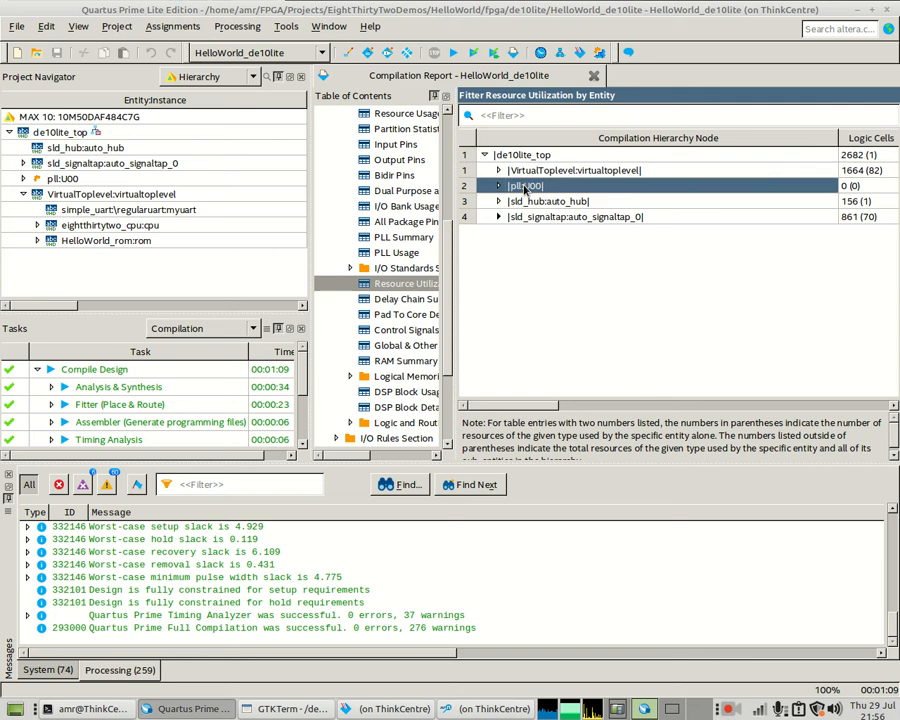
{"action": "left_click", "coordinate": [537, 203]}
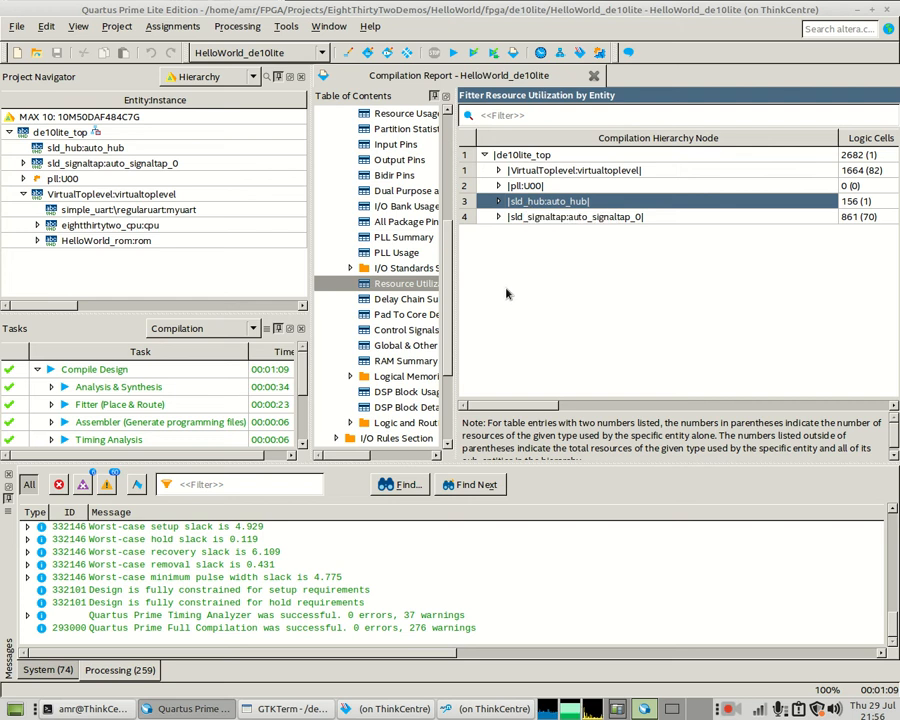
{"action": "left_click", "coordinate": [531, 219]}
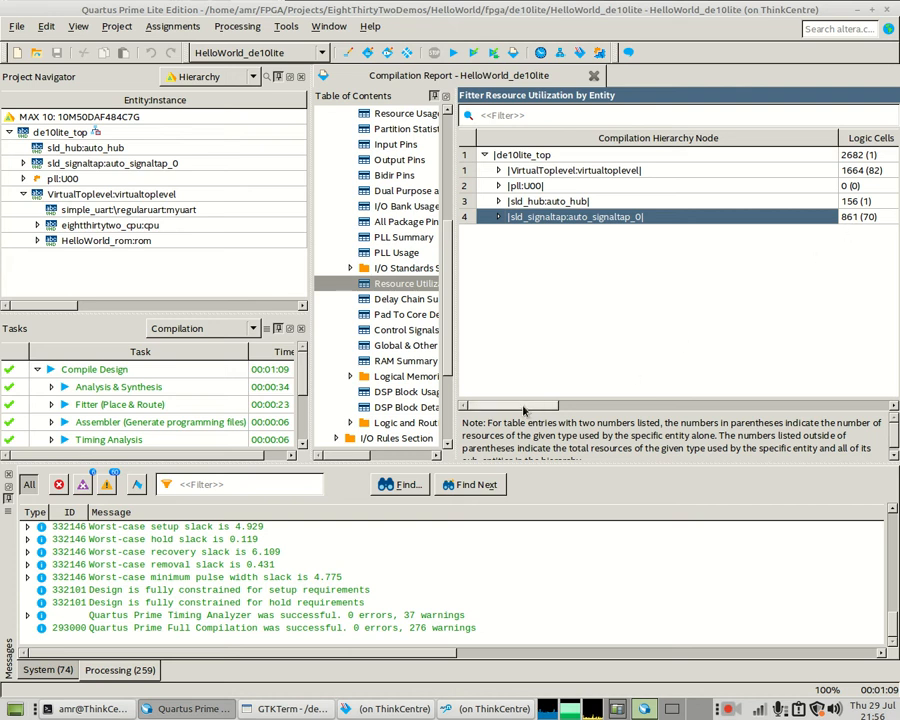
{"action": "left_click_drag", "start_coordinate": [524, 410], "coordinate": [625, 403]}
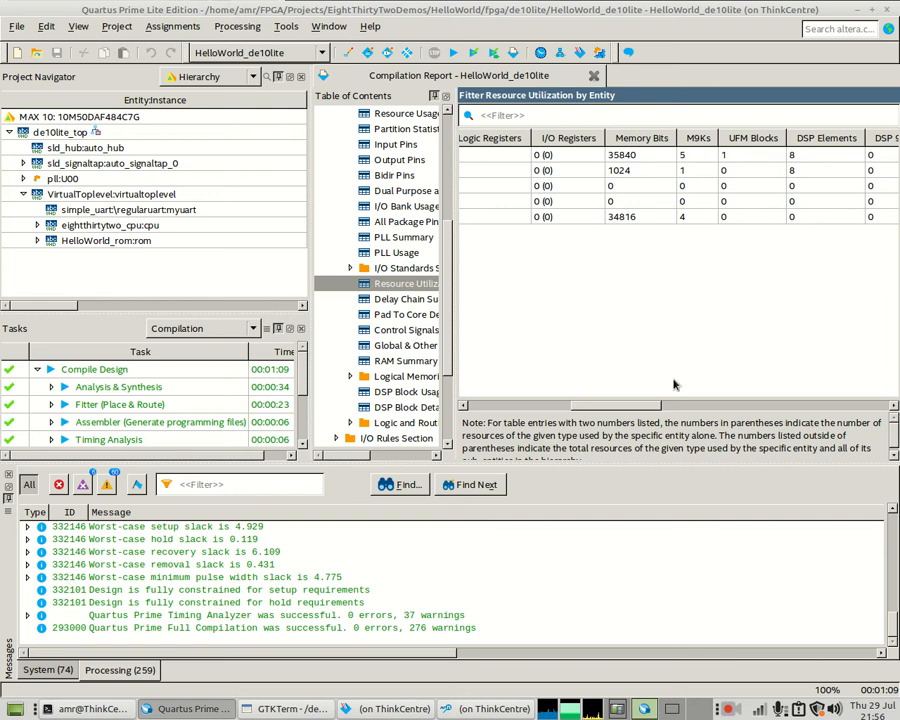
{"action": "left_click_drag", "start_coordinate": [642, 409], "coordinate": [530, 407]}
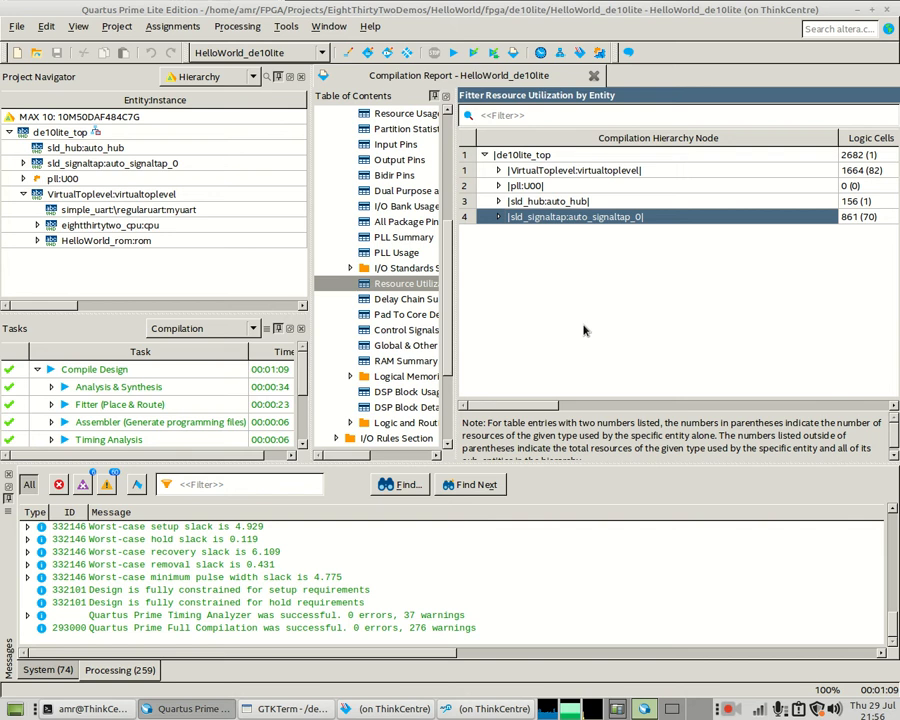
- Reprogram the DE10-Lite, confirm Hello world! in GTKTerm, then return to Signal Tap
{"action": "left_click", "coordinate": [288, 708]}
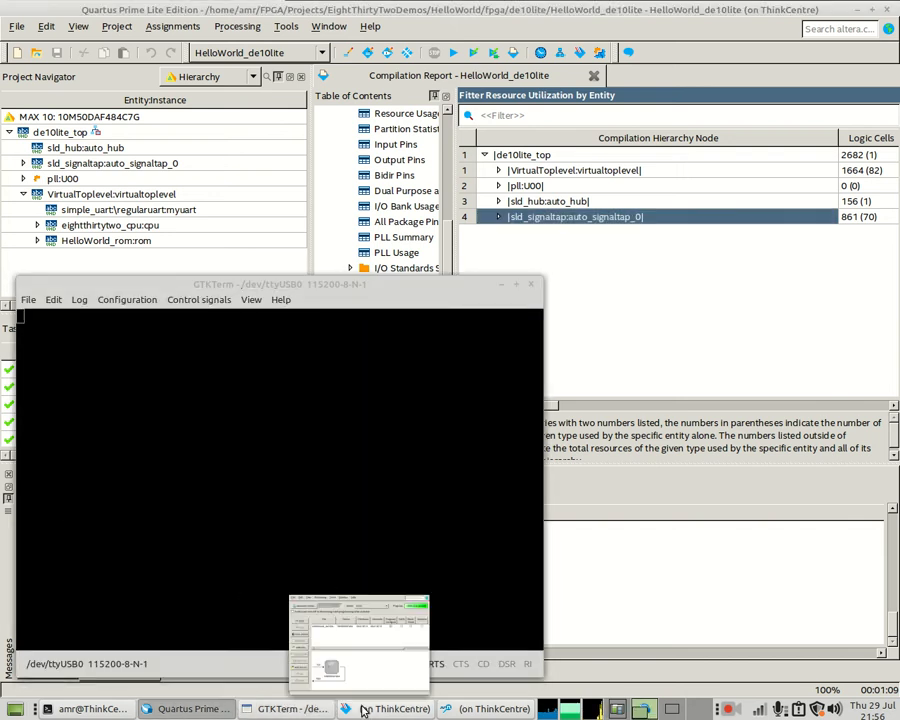
{"action": "left_click", "coordinate": [362, 706]}
{"action": "left_click", "coordinate": [362, 191]}
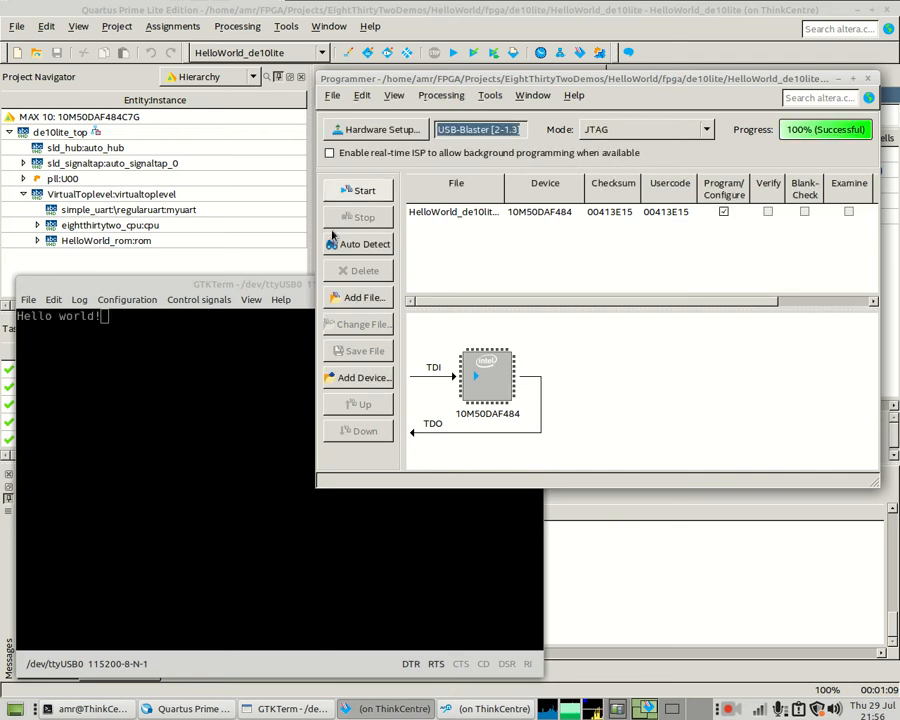
{"action": "left_click", "coordinate": [86, 334]}
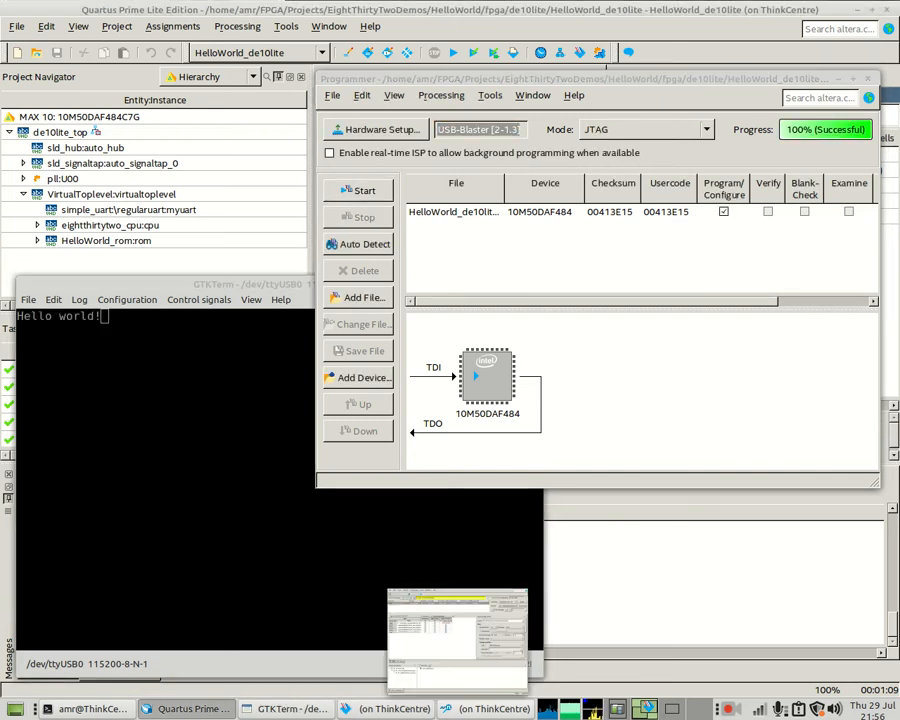
{"action": "left_click", "coordinate": [490, 708]}
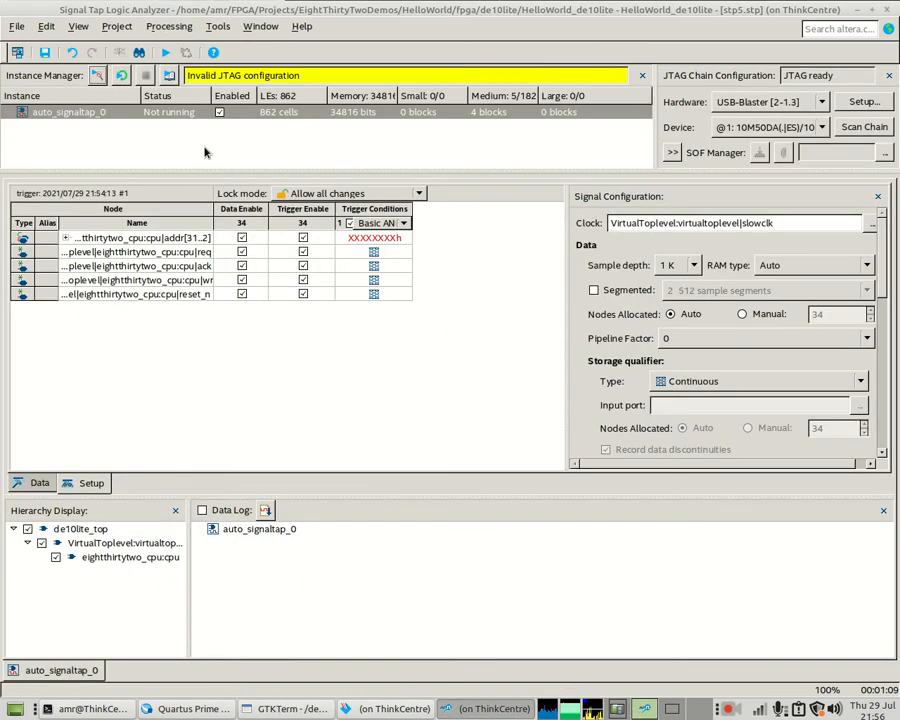
- Capture the CPU bus signals and zoom in on addr values and req/ack transitions near the trigger
{"action": "left_click", "coordinate": [97, 76]}
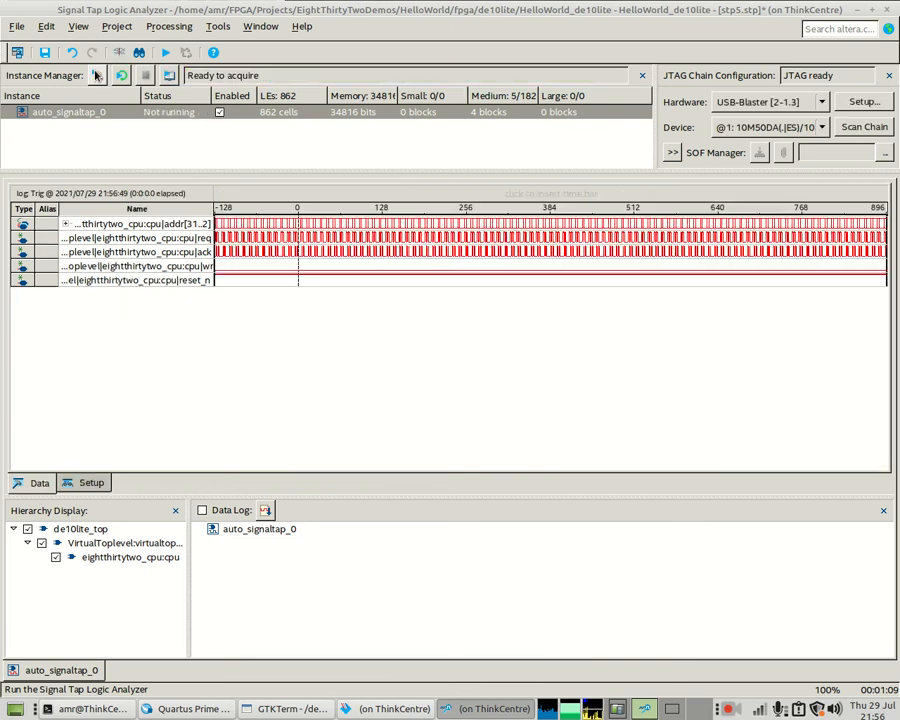
{"action": "left_click", "coordinate": [296, 257]}
{"action": "left_click", "coordinate": [294, 259]}
{"action": "left_click", "coordinate": [294, 259]}
{"action": "left_click", "coordinate": [293, 257]}
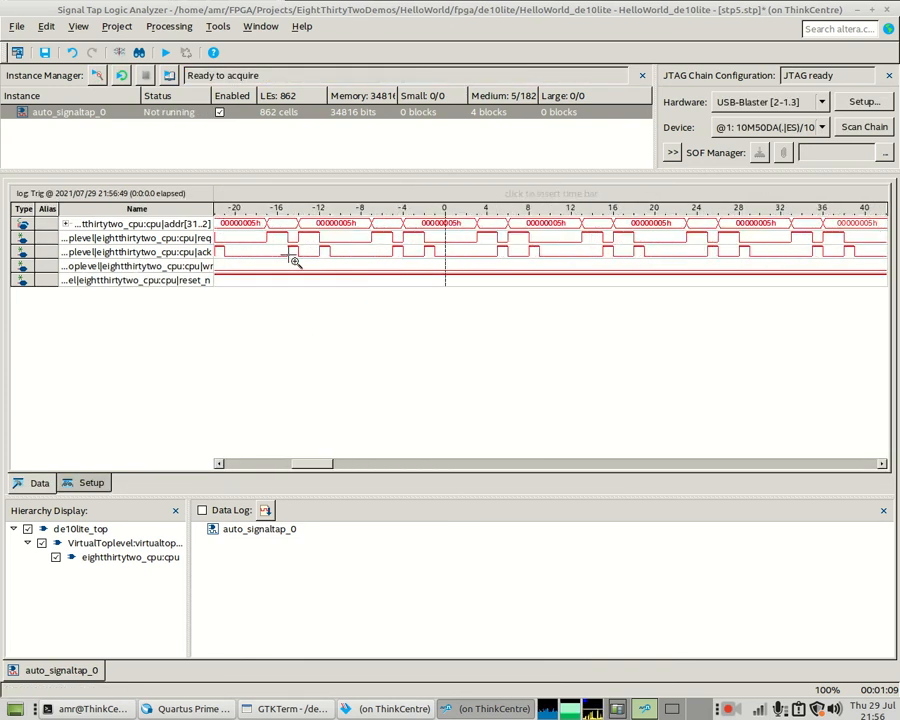
{"action": "left_click", "coordinate": [293, 257]}
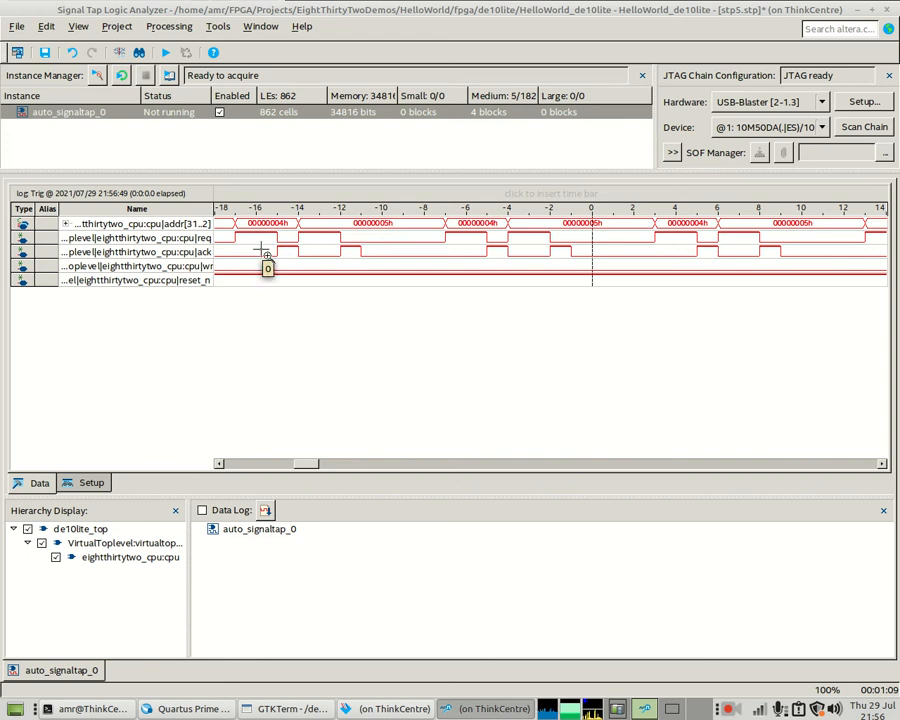
{"action": "left_click", "coordinate": [268, 246]}
- Zoom out to see more bus cycles, then zoom back in around the trigger point
{"action": "right_click", "coordinate": [340, 253]}
{"action": "right_click", "coordinate": [341, 253]}
{"action": "right_click", "coordinate": [343, 253]}
{"action": "right_click", "coordinate": [349, 253]}
{"action": "left_click", "coordinate": [380, 252]}
{"action": "left_click", "coordinate": [381, 252]}
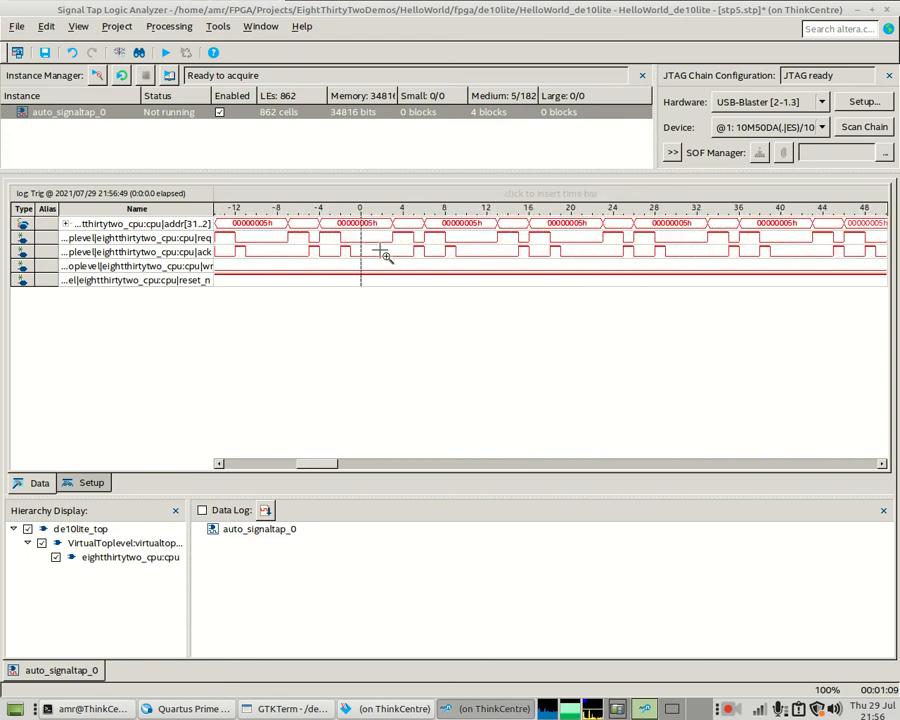
{"action": "left_click", "coordinate": [376, 249]}
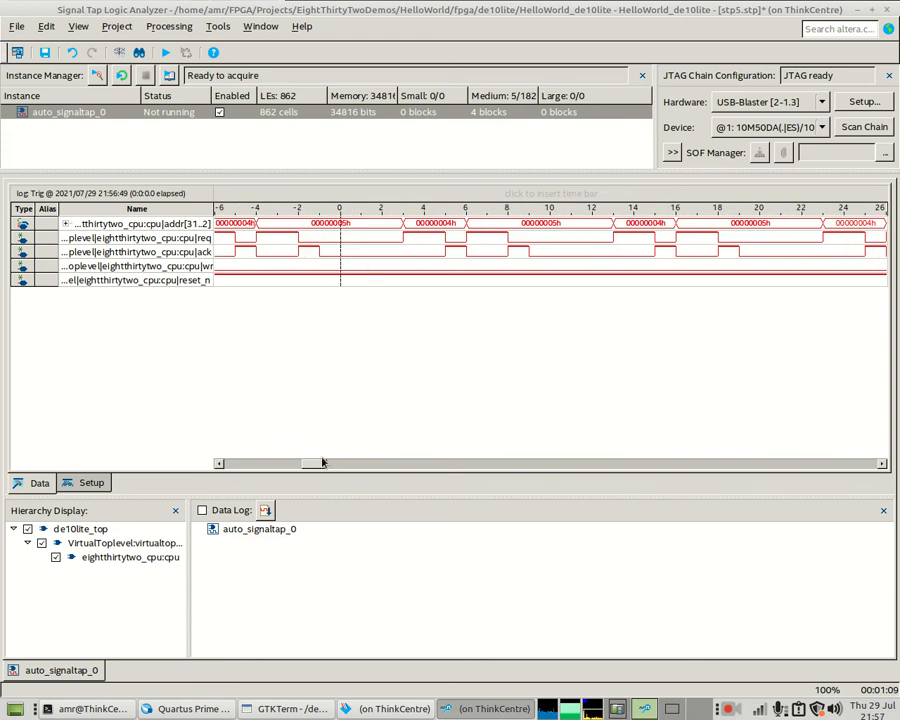
{"action": "left_click_drag", "start_coordinate": [315, 463], "coordinate": [322, 466]}
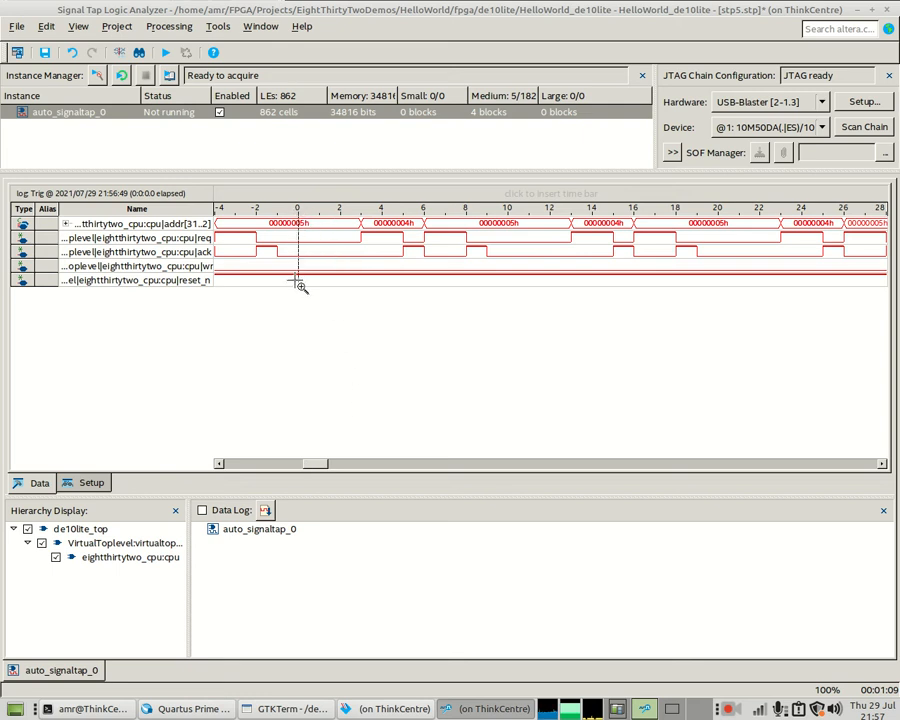
- Widen the waveform view to a longer time span and return to the Setup tab
{"action": "right_click", "coordinate": [340, 258]}
{"action": "right_click", "coordinate": [339, 257]}
{"action": "right_click", "coordinate": [338, 257]}
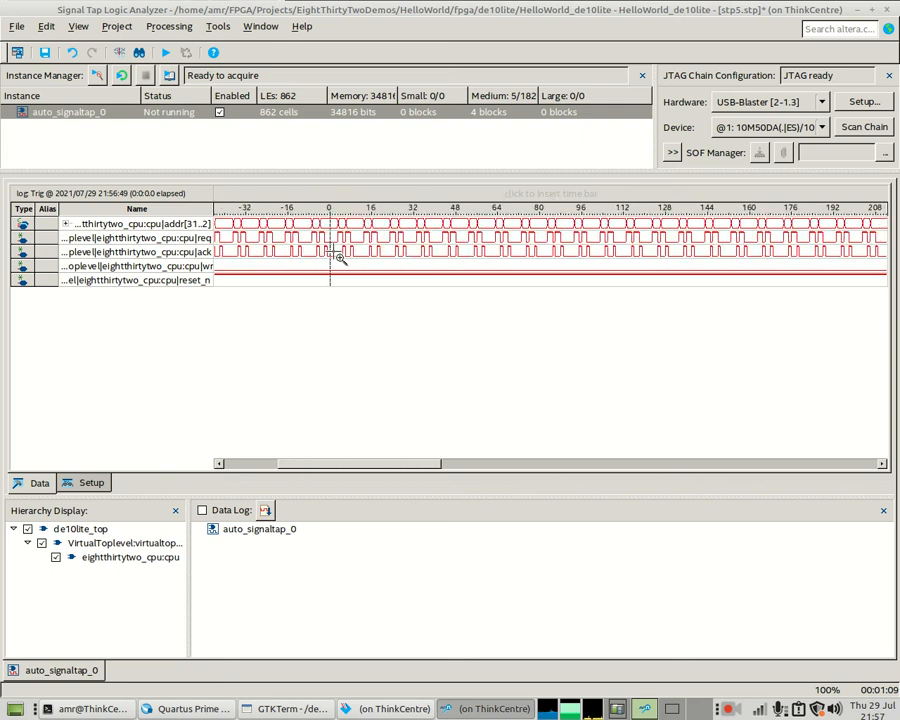
{"action": "left_click_drag", "start_coordinate": [337, 465], "coordinate": [258, 452]}
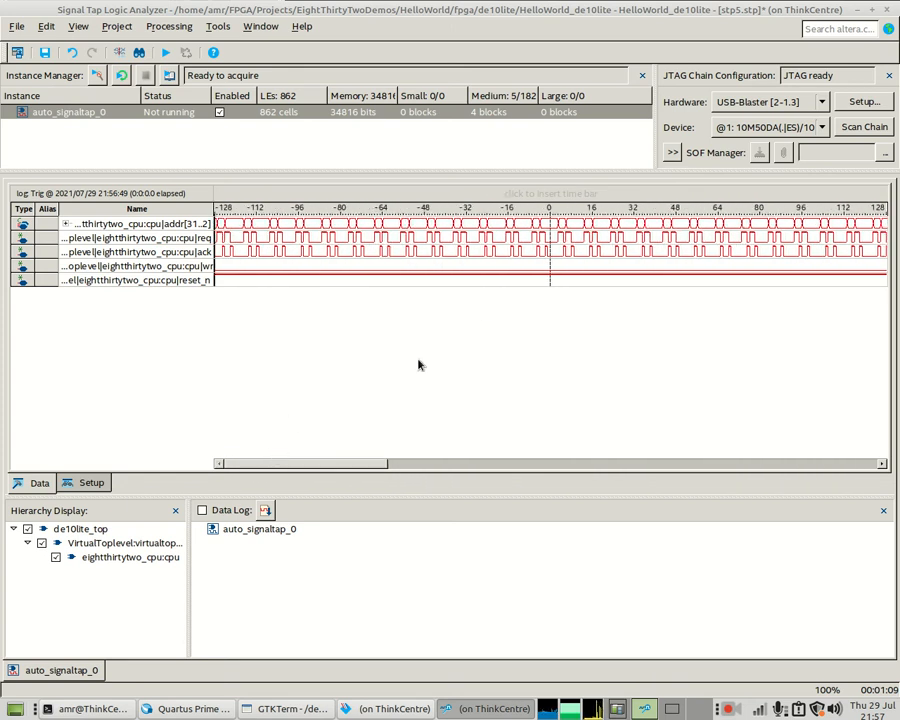
{"action": "left_click", "coordinate": [90, 484]}
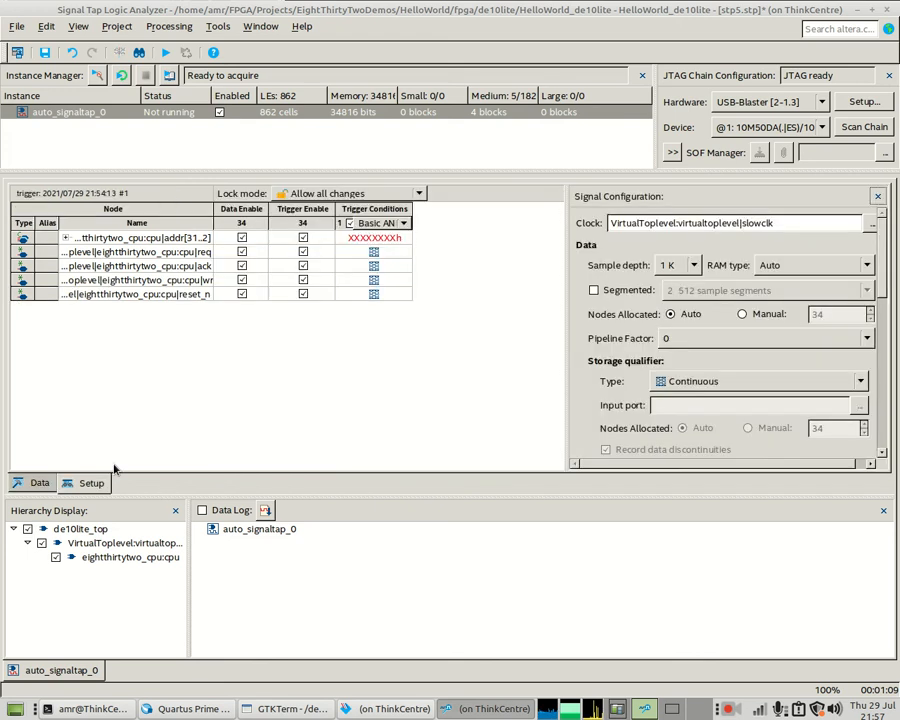
- Set reset_n's trigger to Rising Edge, capture, and zoom in around the reset trigger point
{"action": "right_click", "coordinate": [384, 295]}
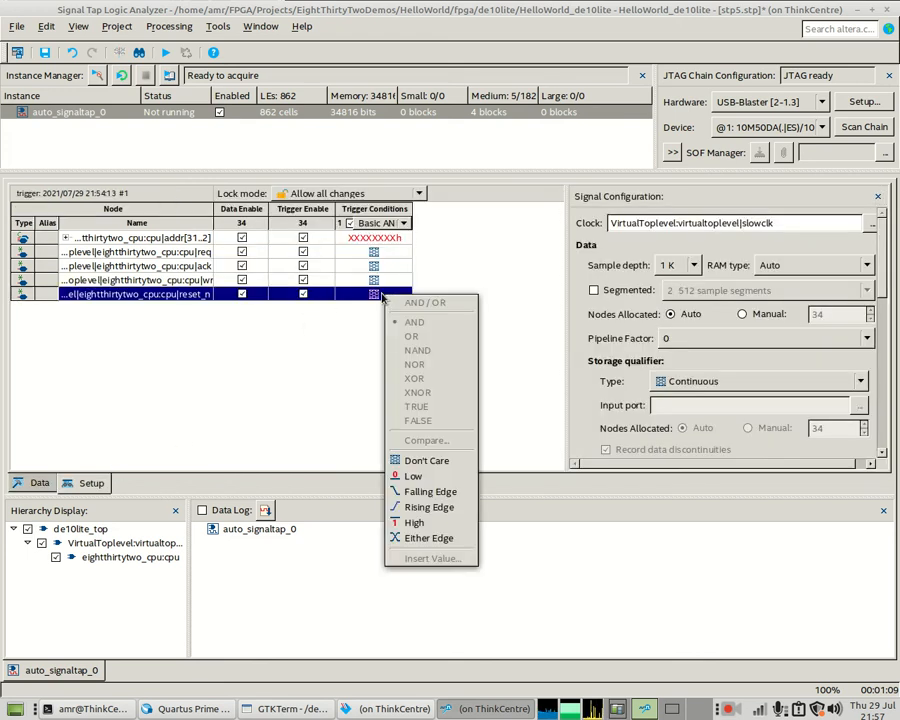
{"action": "left_click", "coordinate": [428, 507]}
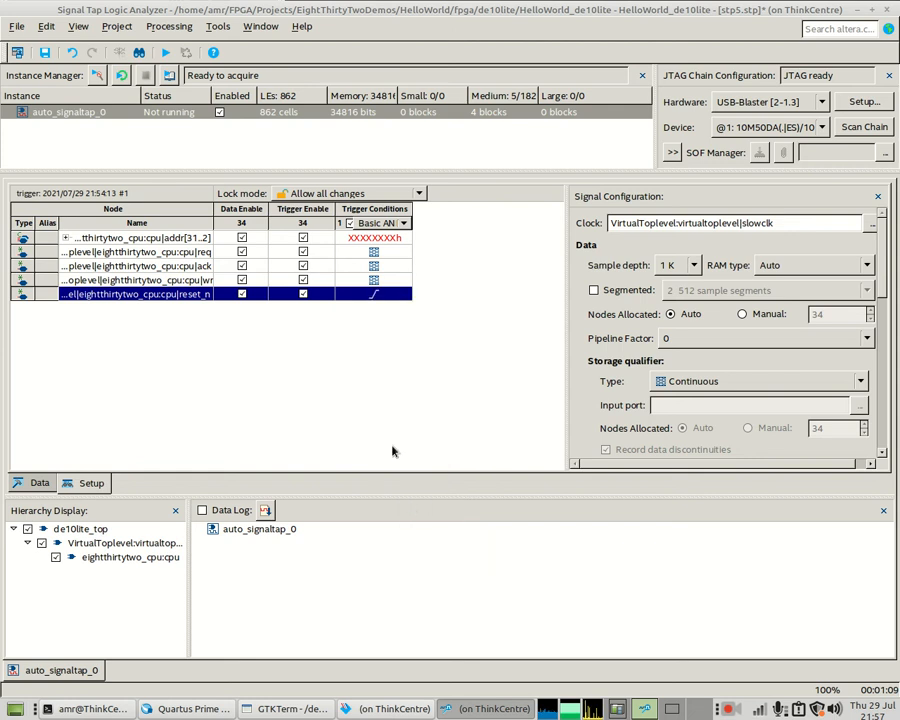
{"action": "left_click", "coordinate": [97, 77]}
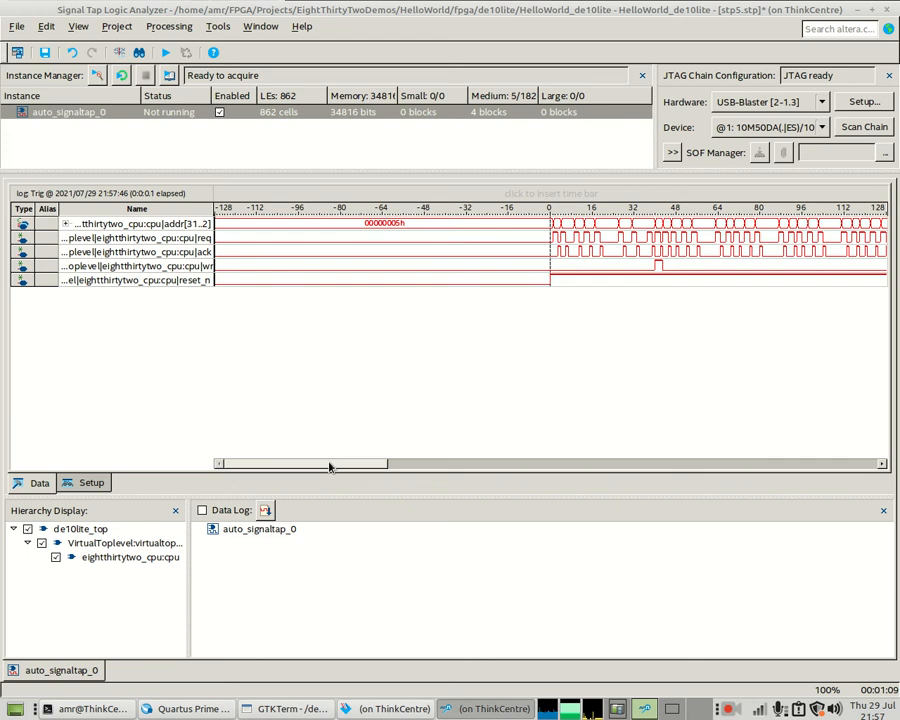
{"action": "left_click_drag", "start_coordinate": [330, 467], "coordinate": [360, 468]}
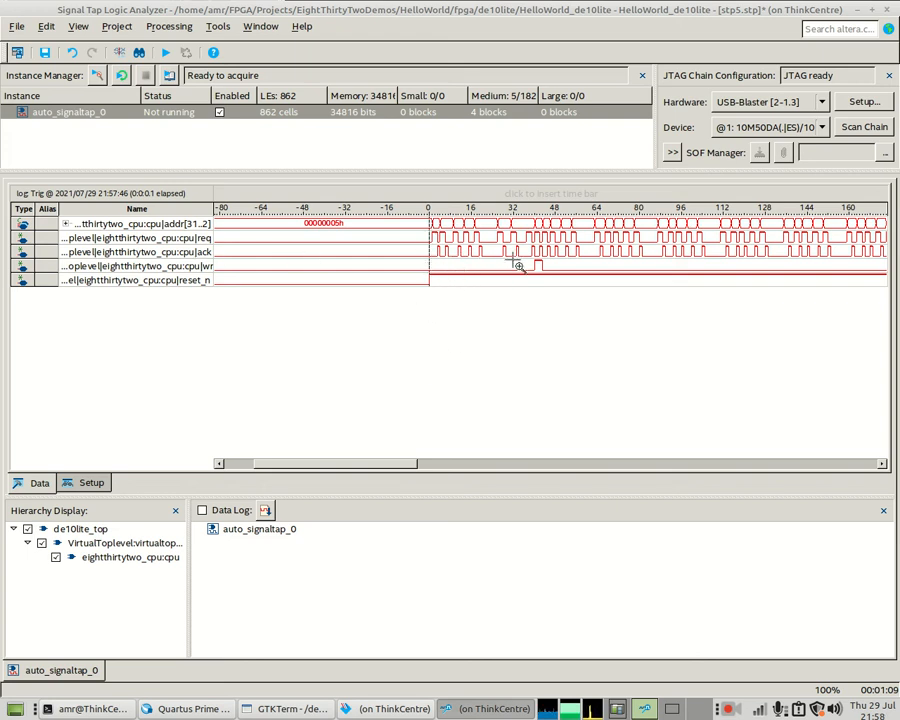
{"action": "left_click", "coordinate": [421, 253]}
{"action": "left_click", "coordinate": [422, 256]}
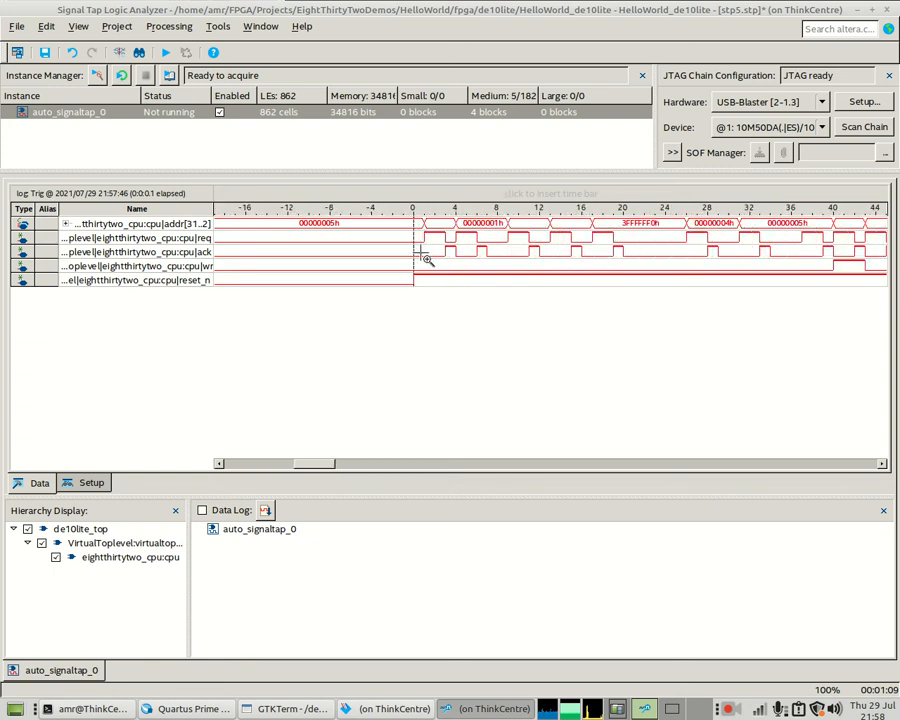
{"action": "left_click", "coordinate": [426, 259]}
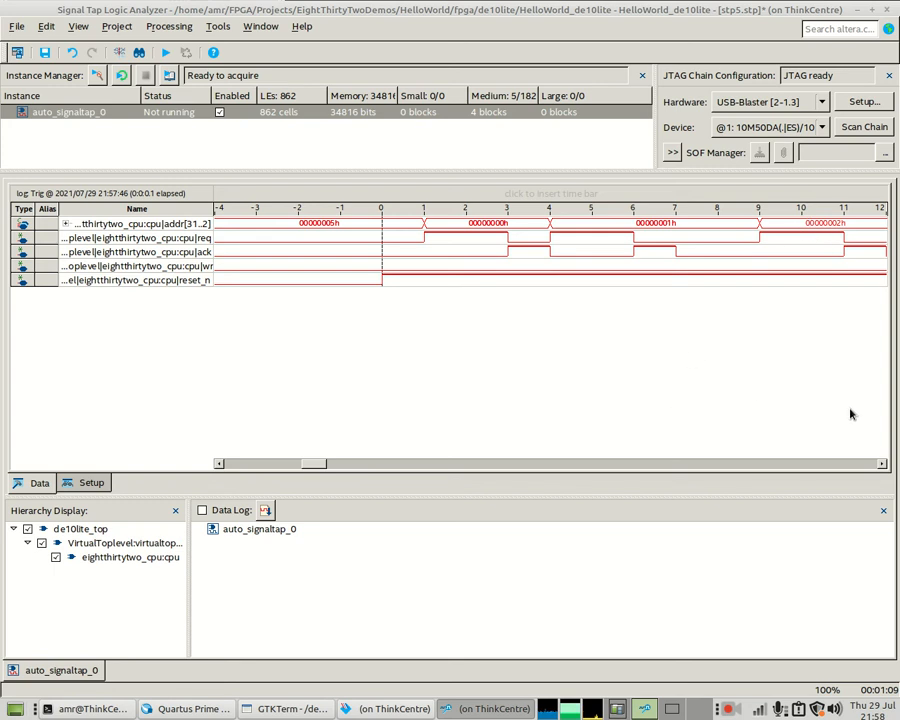
{"action": "left_click_drag", "start_coordinate": [882, 464], "coordinate": [882, 467]}
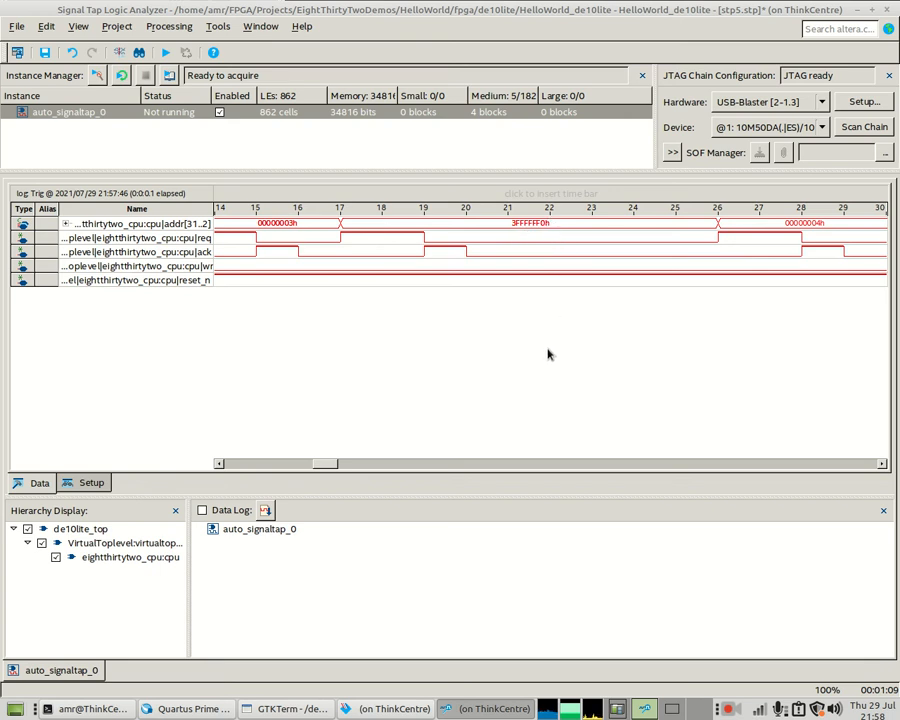
{"action": "left_click_drag", "start_coordinate": [882, 465], "coordinate": [882, 467]}
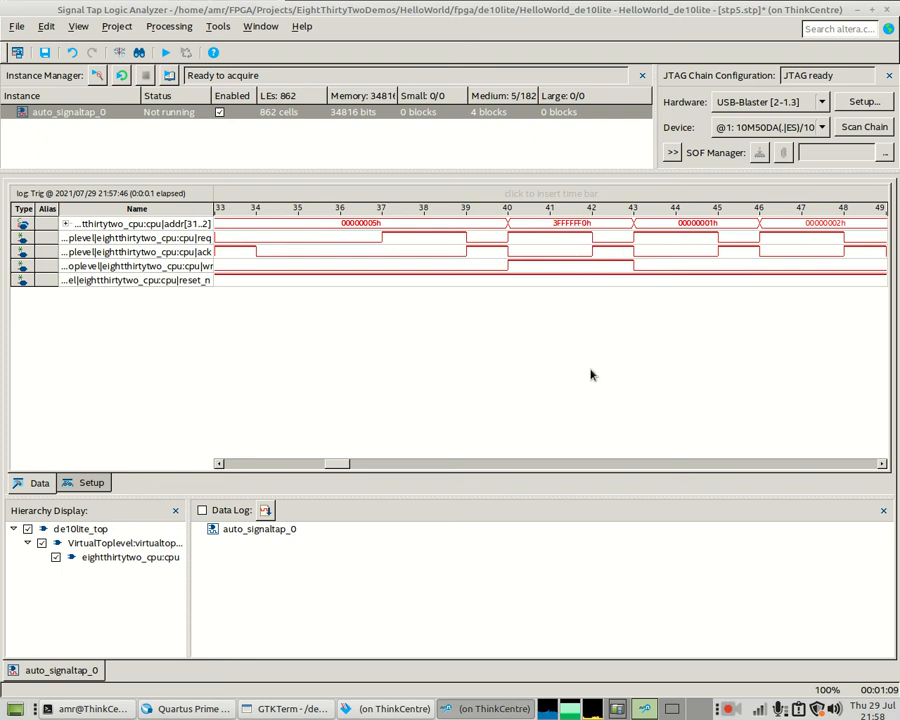
{"action": "left_click", "coordinate": [882, 464]}
{"action": "left_click", "coordinate": [883, 465]}
{"action": "left_click", "coordinate": [883, 465]}
{"action": "left_click", "coordinate": [883, 465]}
{"action": "left_click", "coordinate": [883, 465]}
{"action": "left_click", "coordinate": [883, 465]}
{"action": "left_click", "coordinate": [883, 465]}
{"action": "left_click", "coordinate": [883, 465]}
{"action": "left_click", "coordinate": [883, 465]}
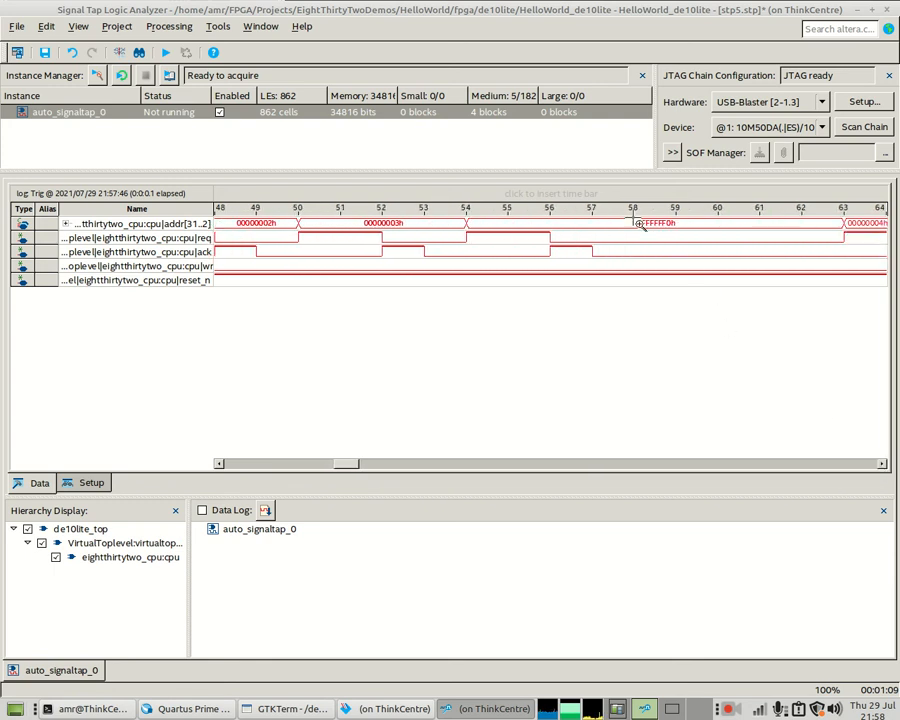
{"action": "left_click", "coordinate": [883, 465]}
{"action": "left_click", "coordinate": [883, 465]}
{"action": "left_click", "coordinate": [883, 465]}
{"action": "left_click", "coordinate": [883, 465]}
{"action": "left_click", "coordinate": [883, 465]}
{"action": "left_click", "coordinate": [883, 465]}
{"action": "left_click", "coordinate": [883, 465]}
{"action": "left_click", "coordinate": [883, 465]}
{"action": "left_click", "coordinate": [883, 465]}
{"action": "left_click", "coordinate": [883, 465]}
{"action": "left_click", "coordinate": [883, 465]}
{"action": "left_click", "coordinate": [883, 465]}
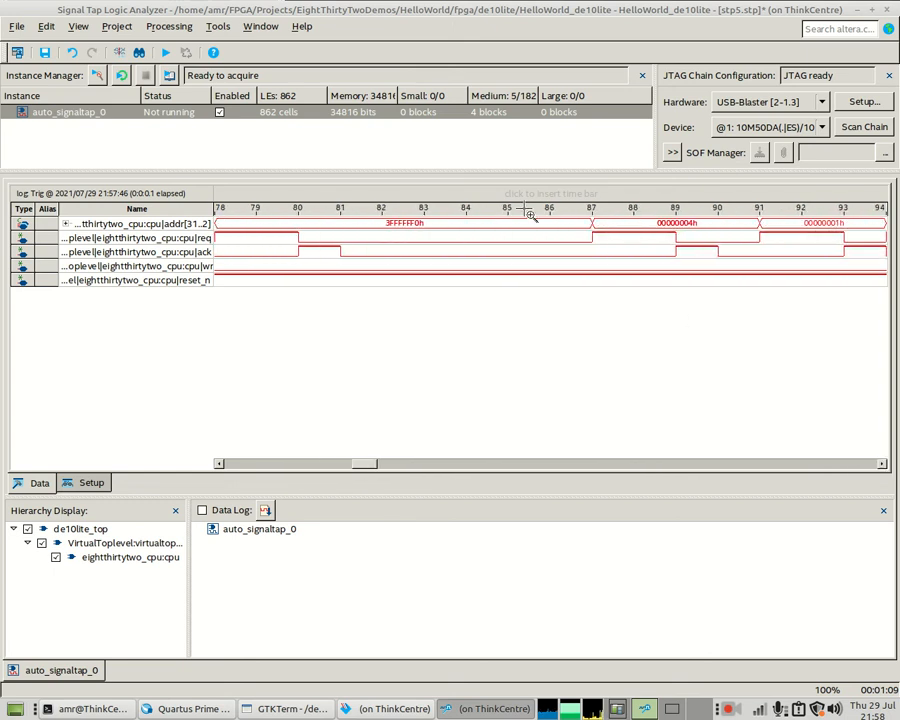
{"action": "right_click", "coordinate": [453, 247]}
{"action": "left_click_drag", "start_coordinate": [375, 470], "coordinate": [793, 476]}
{"action": "right_click", "coordinate": [488, 251]}
{"action": "right_click", "coordinate": [490, 284]}
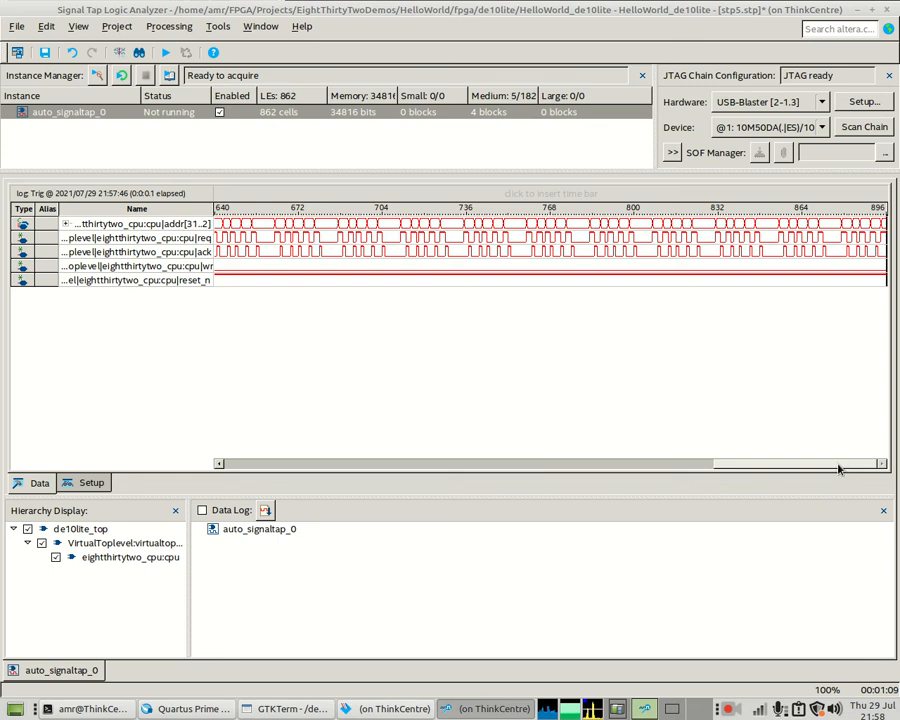
{"action": "left_click_drag", "start_coordinate": [834, 468], "coordinate": [394, 468]}
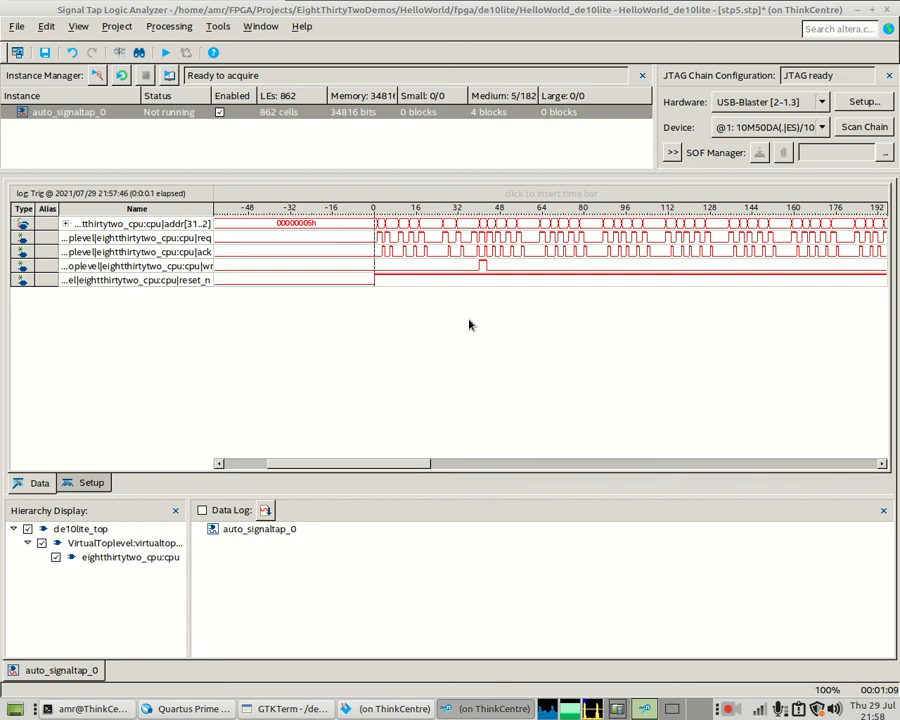
- Set reset_n to Don't Care and wr to Rising Edge, then tick Segmented acquisition
{"action": "left_click", "coordinate": [88, 484]}
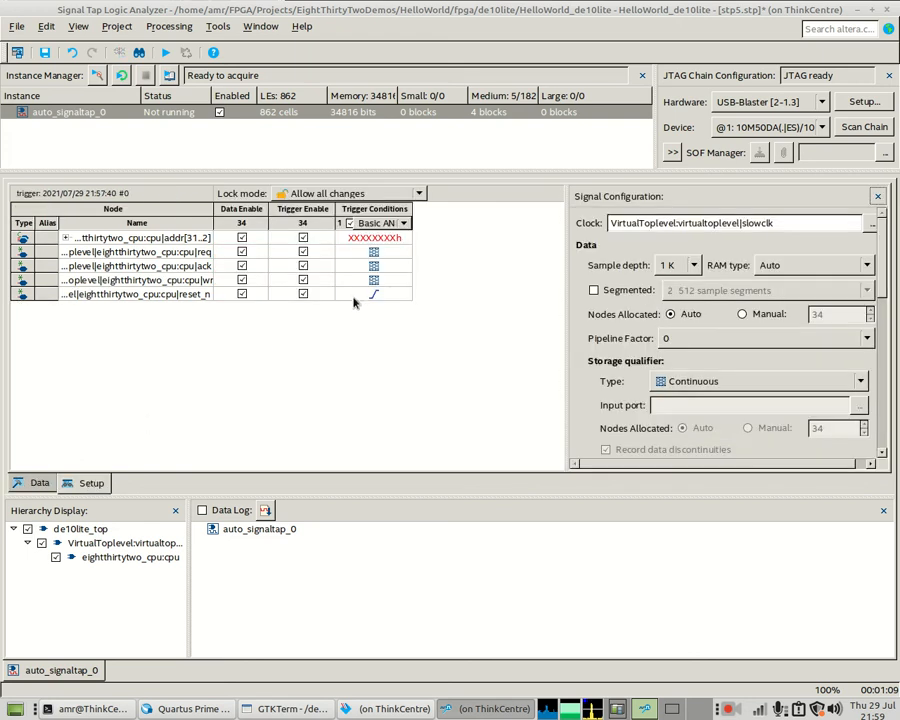
{"action": "right_click", "coordinate": [389, 300]}
{"action": "left_click", "coordinate": [415, 463]}
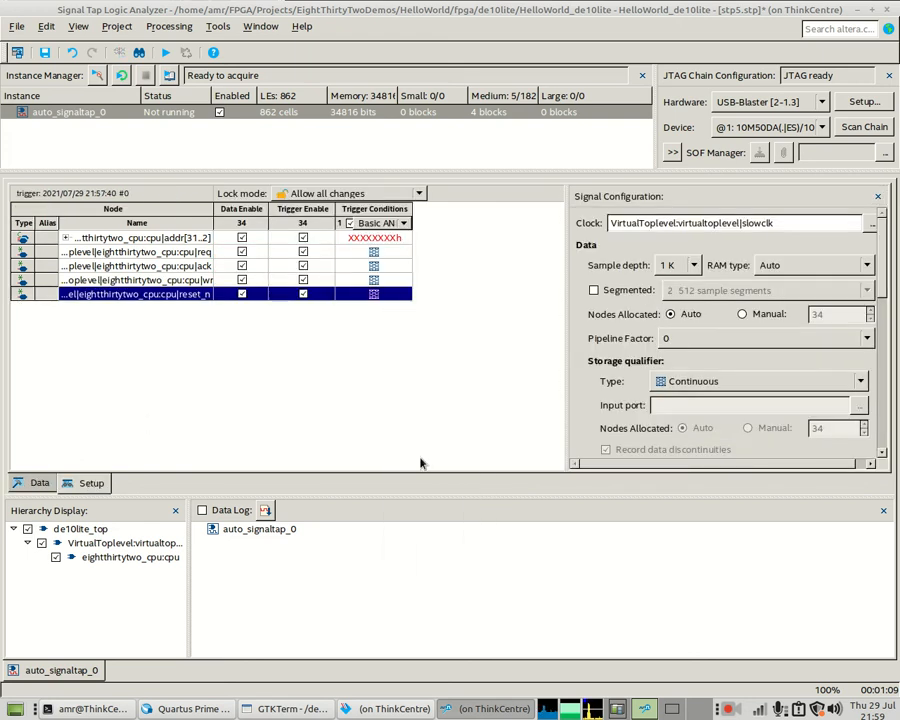
{"action": "right_click", "coordinate": [387, 280]}
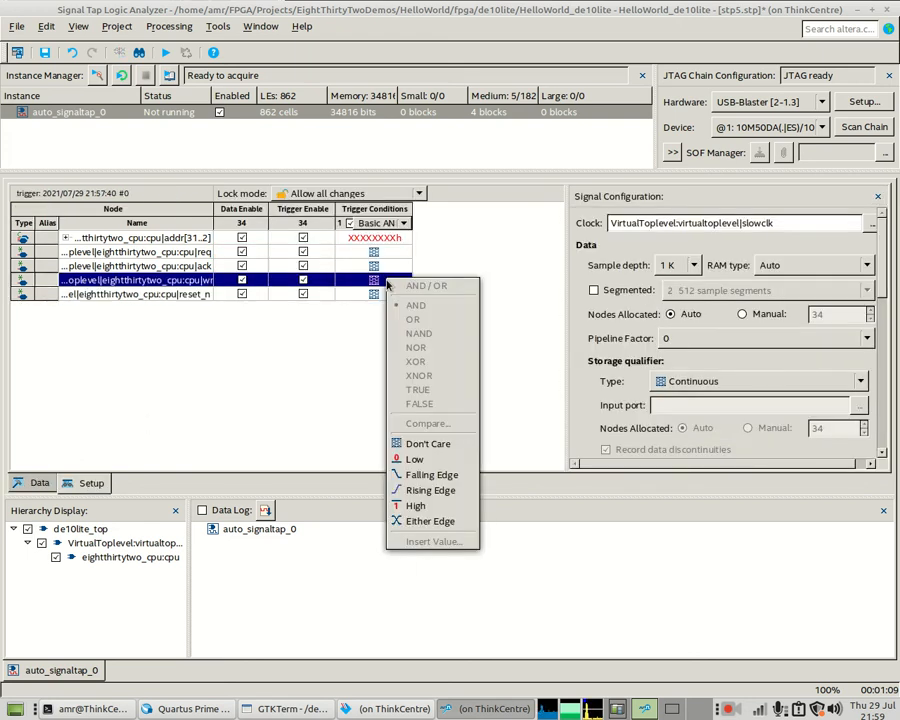
{"action": "left_click", "coordinate": [425, 489]}
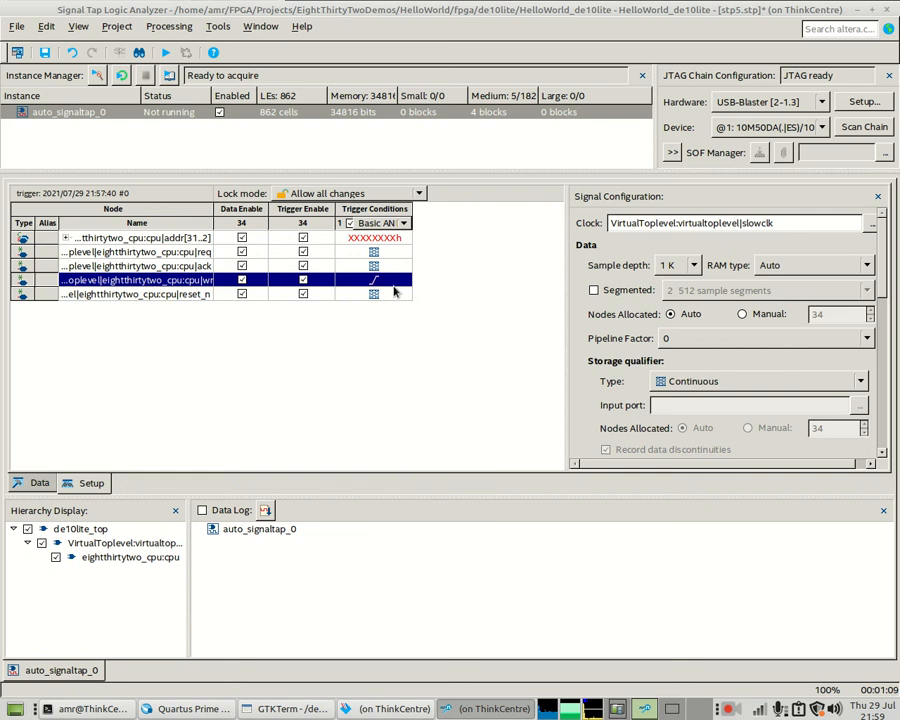
{"action": "left_click", "coordinate": [592, 291]}
{"action": "left_click", "coordinate": [690, 290]}
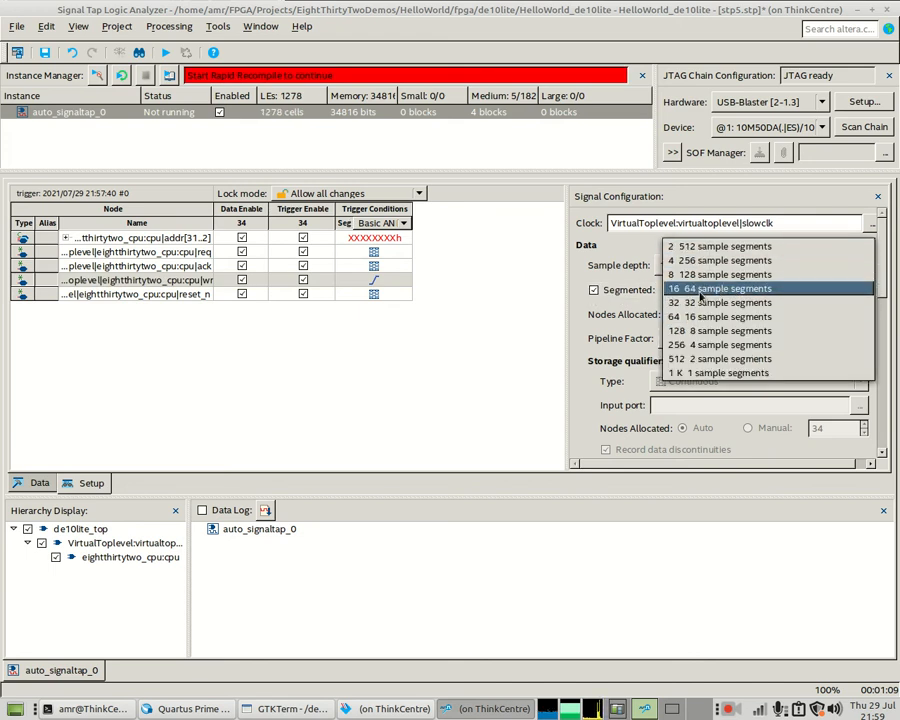
- Keep 16 segments of 64 samples and start a capture
{"action": "left_click", "coordinate": [698, 289]}
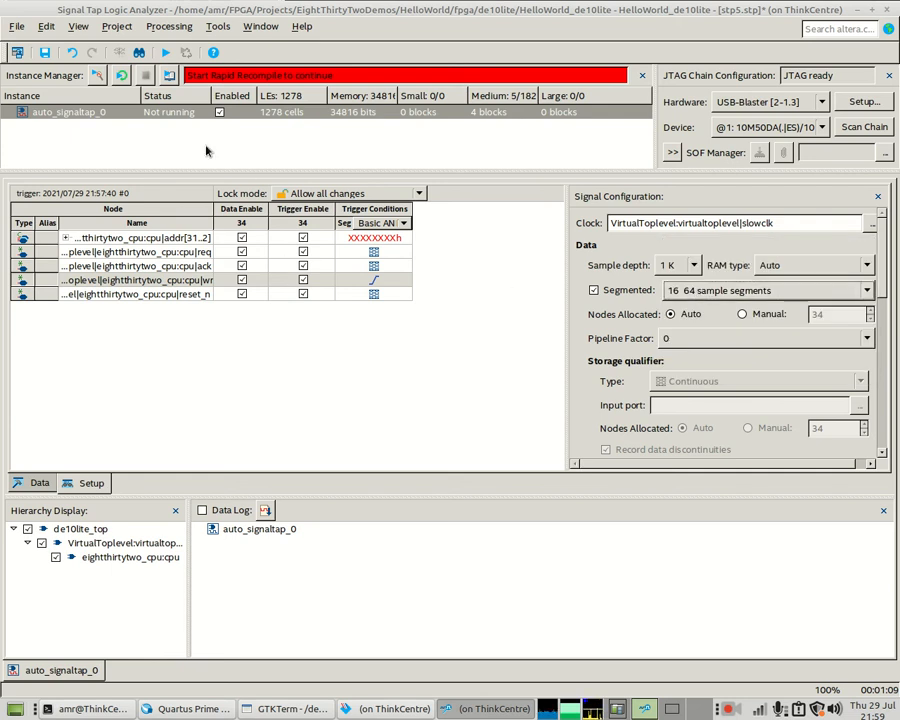
{"action": "left_click", "coordinate": [98, 76]}
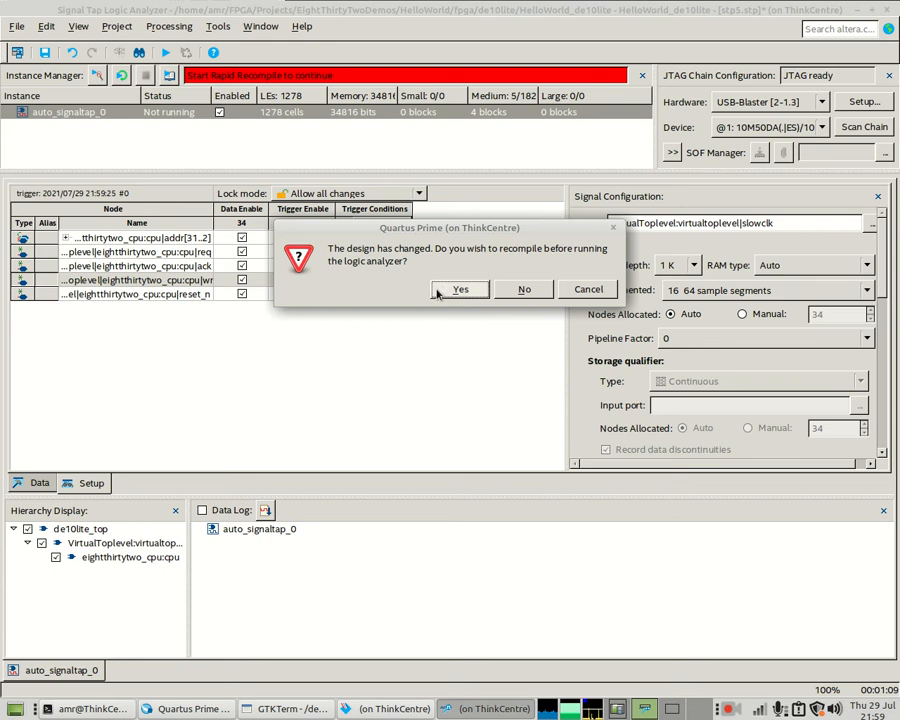
- Approve the recompile, saving stp5.stp and HelloWorld_de10lite.cdf, and follow compilation progress
{"action": "left_click", "coordinate": [445, 289]}
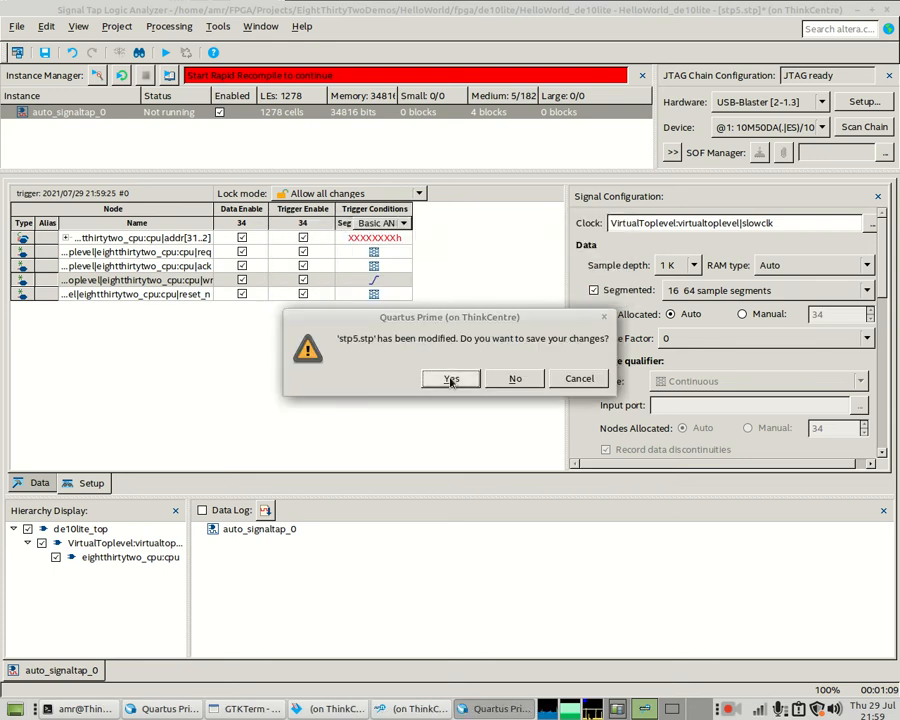
{"action": "left_click", "coordinate": [450, 378]}
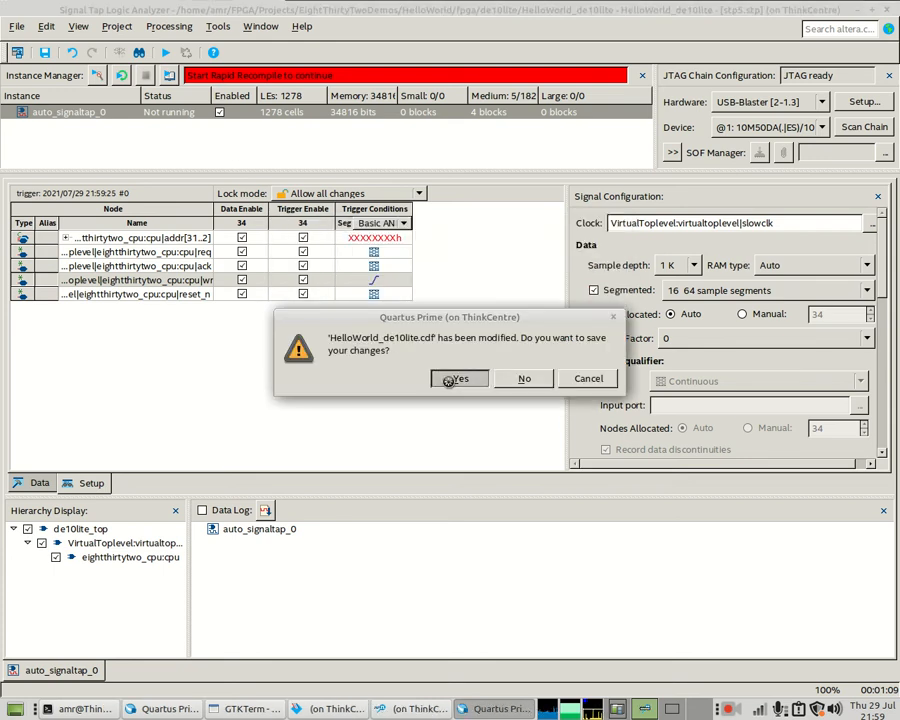
{"action": "left_click", "coordinate": [450, 379]}
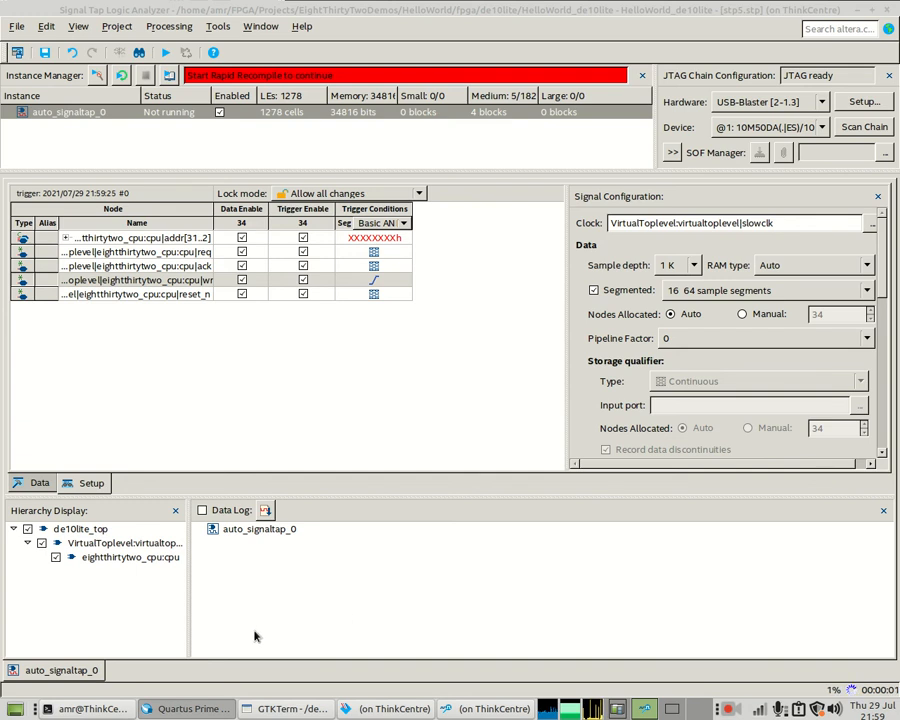
{"action": "left_click", "coordinate": [252, 709]}
{"action": "left_click", "coordinate": [192, 709]}
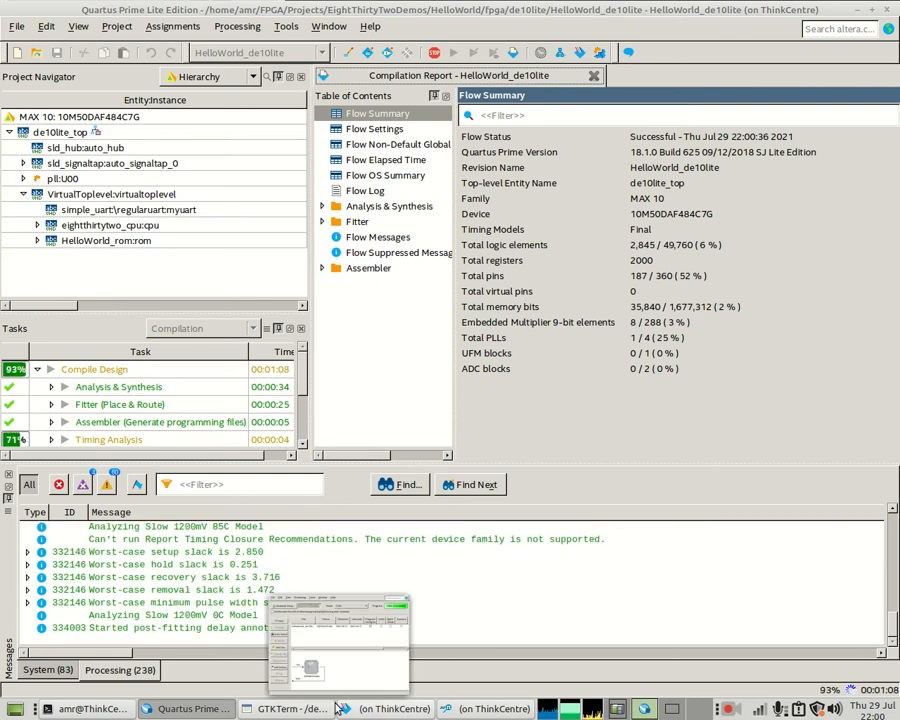
- Program the DE10-Lite with the recompiled design and return to Signal Tap
{"action": "left_click", "coordinate": [390, 708]}
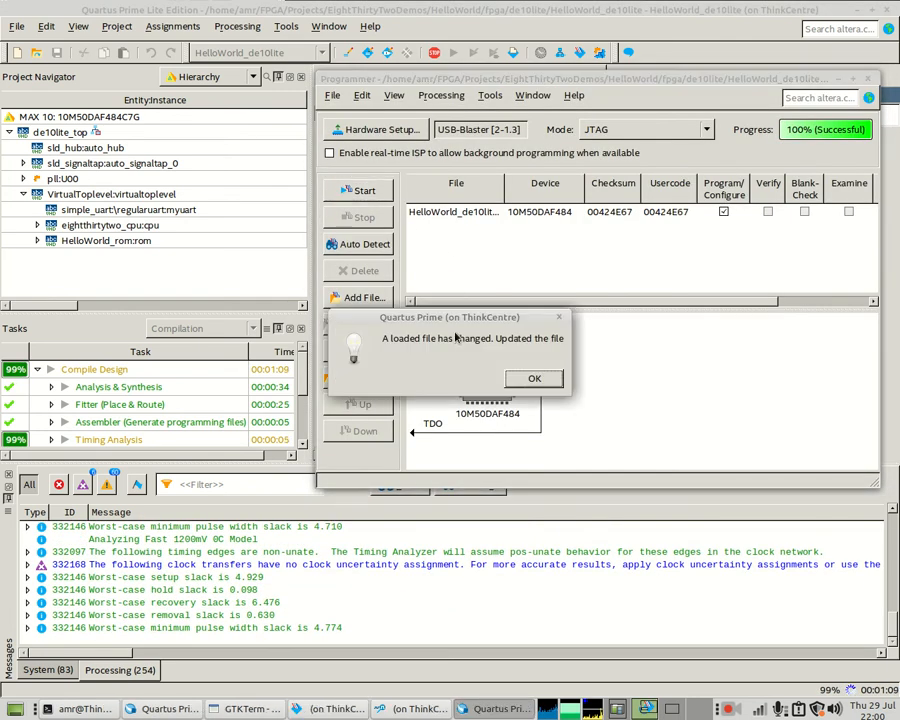
{"action": "left_click", "coordinate": [531, 377]}
{"action": "left_click", "coordinate": [363, 191]}
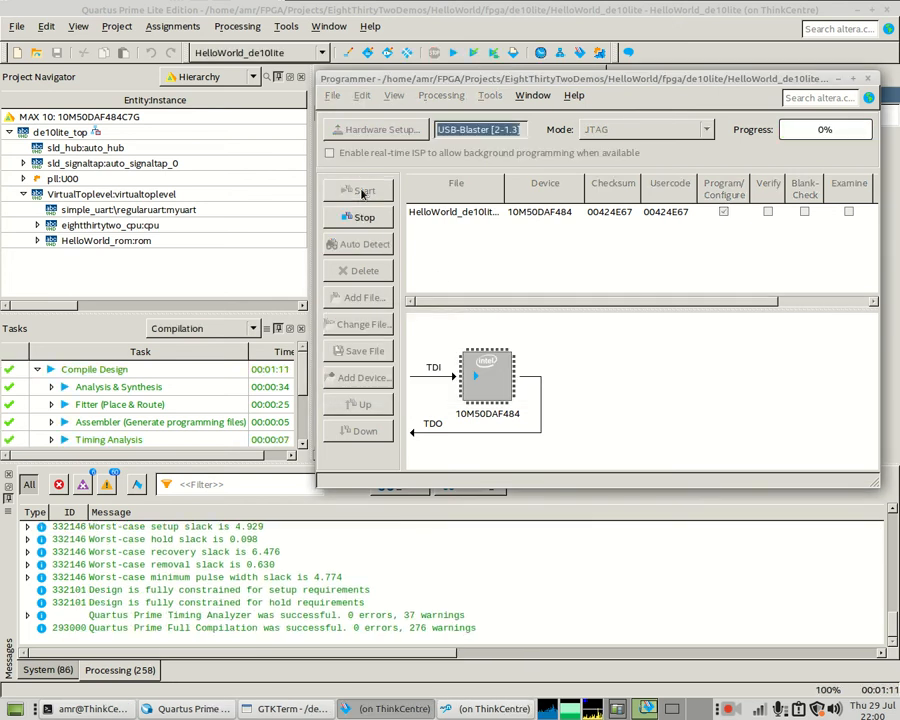
{"action": "left_click", "coordinate": [494, 708]}
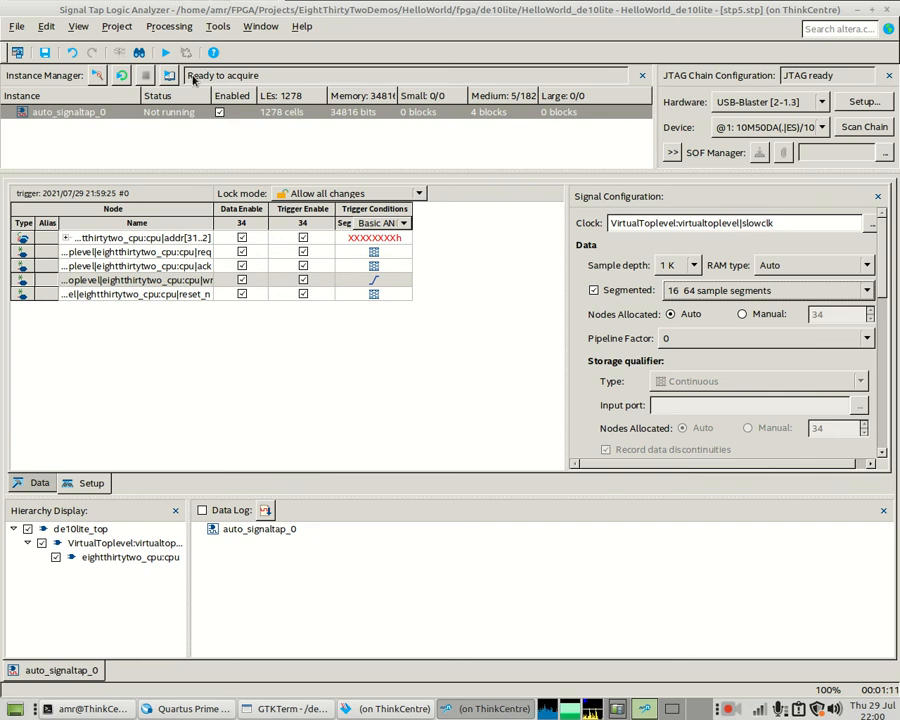
- Run an acquisition, wait for the wr trigger, then stop to display the segmented waveforms
{"action": "left_click", "coordinate": [97, 76]}
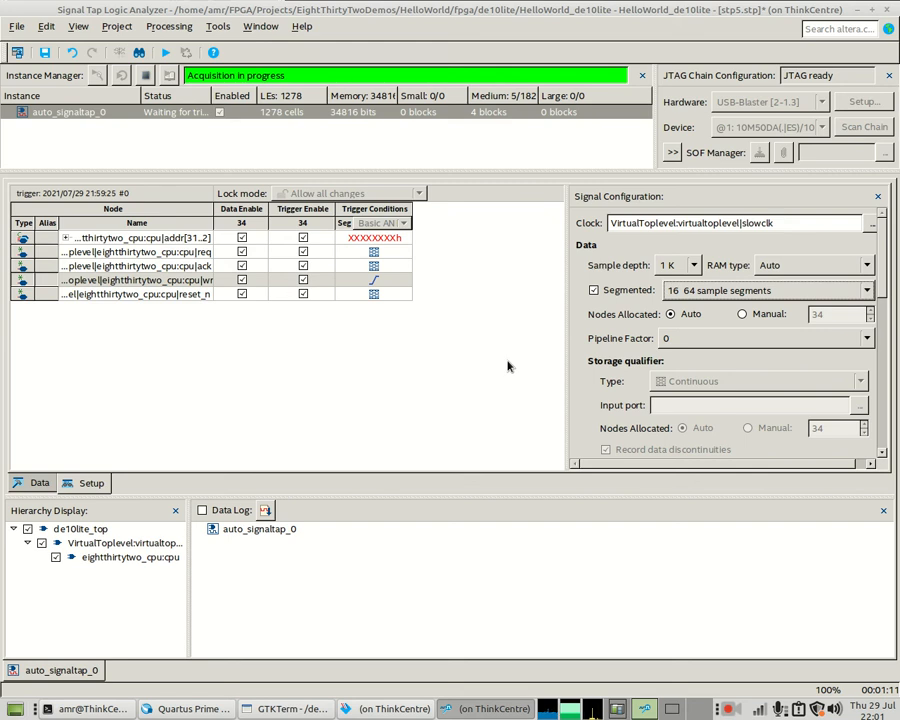
{"action": "left_click", "coordinate": [145, 75]}
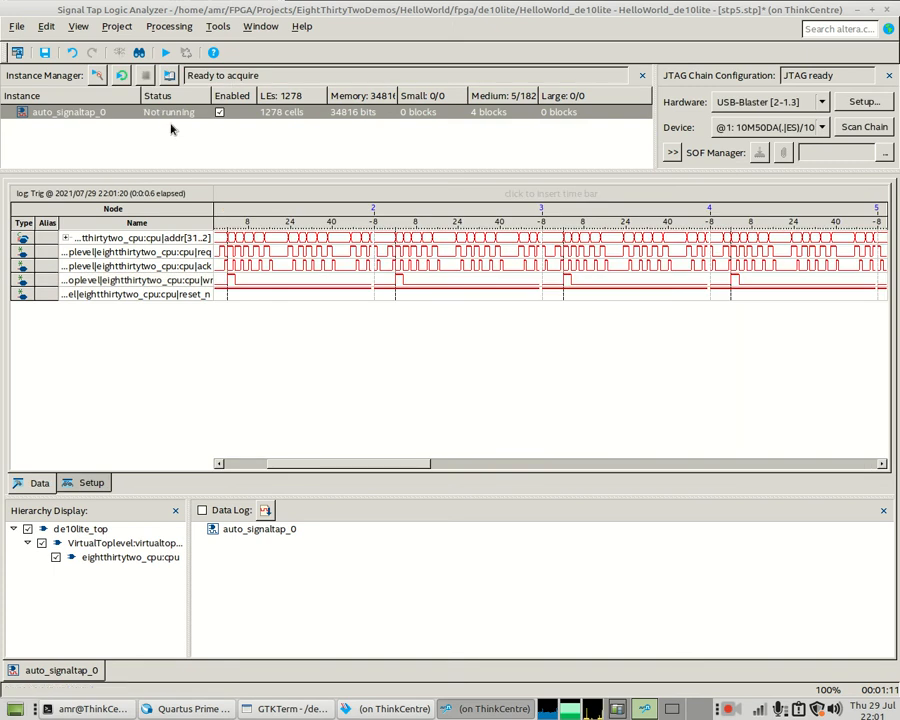
- Scroll to and zoom in on the waveforms around a wr trigger
{"action": "left_click_drag", "start_coordinate": [410, 463], "coordinate": [295, 464]}
{"action": "left_click", "coordinate": [233, 281]}
{"action": "left_click", "coordinate": [231, 281]}
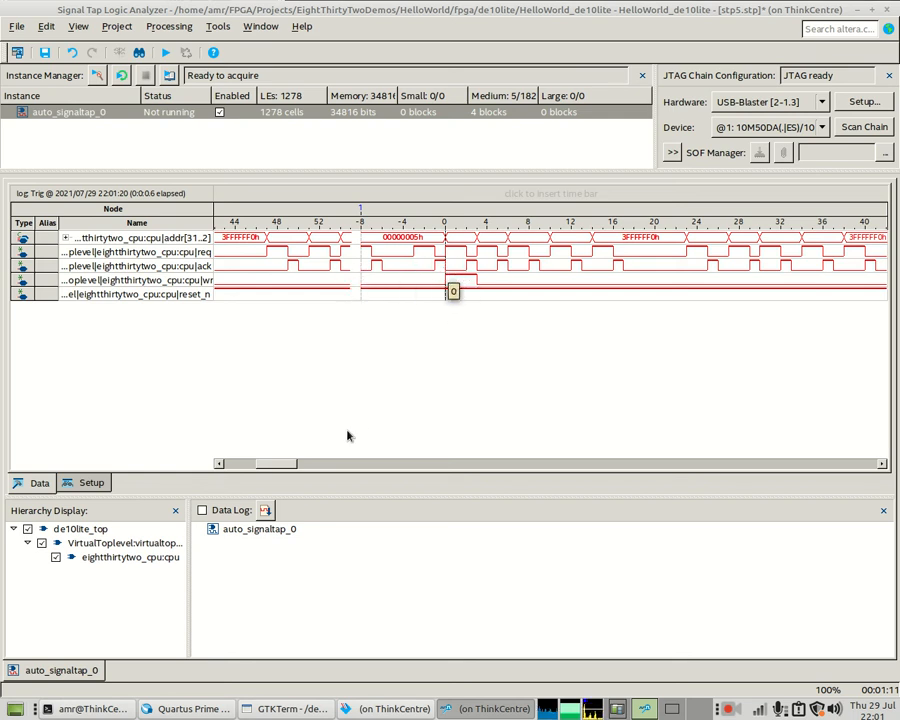
{"action": "left_click_drag", "start_coordinate": [281, 464], "coordinate": [357, 452]}
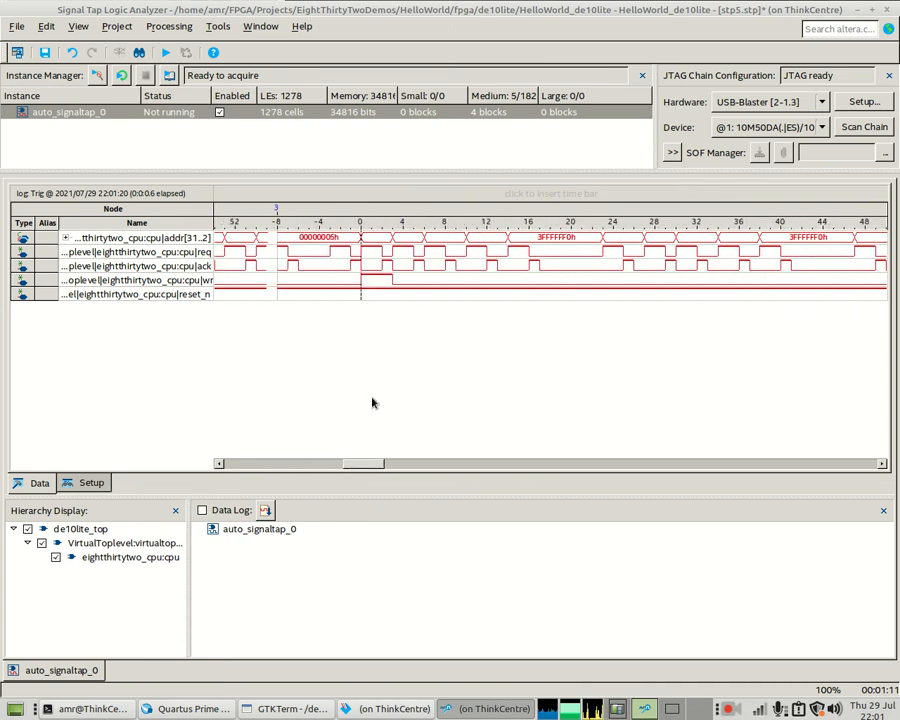
- Zoom out to show several segments, scroll across them, and return to Setup
{"action": "right_click", "coordinate": [371, 262]}
{"action": "right_click", "coordinate": [372, 264]}
{"action": "right_click", "coordinate": [372, 264]}
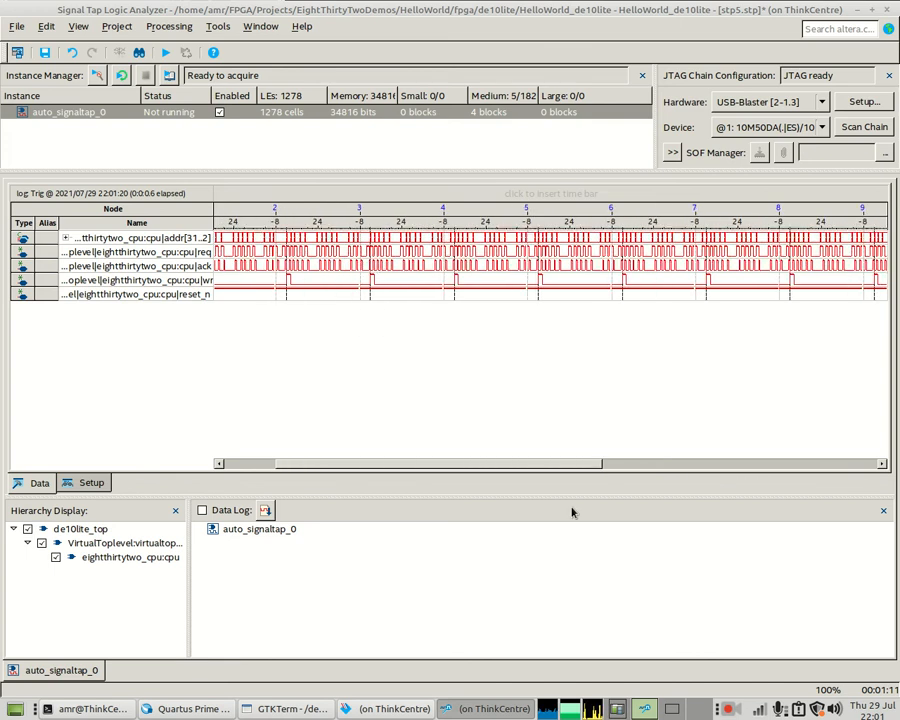
{"action": "left_click_drag", "start_coordinate": [488, 464], "coordinate": [691, 466]}
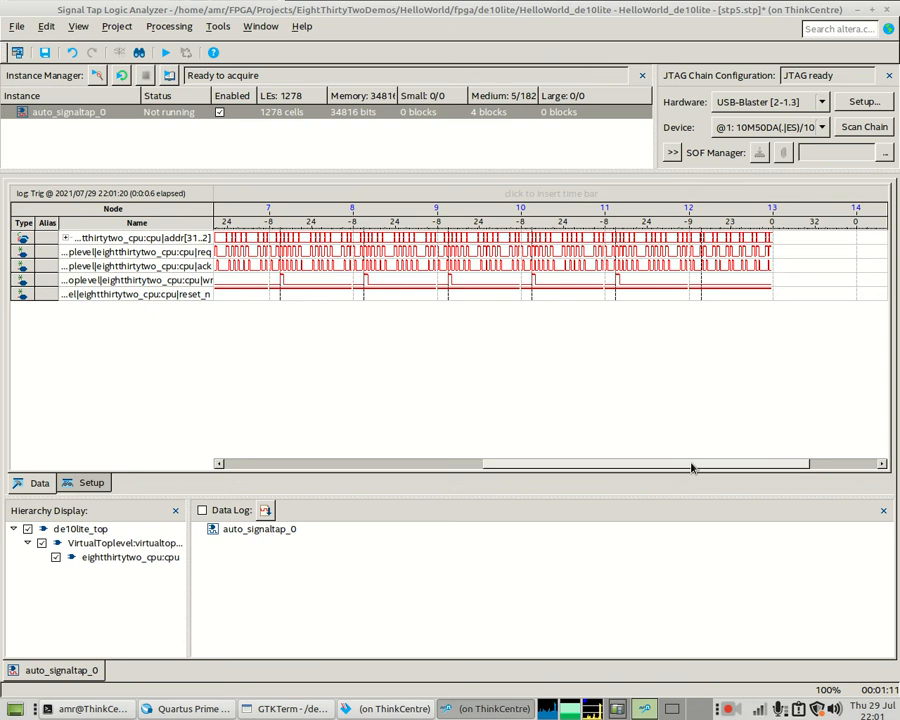
{"action": "left_click_drag", "start_coordinate": [693, 466], "coordinate": [779, 472]}
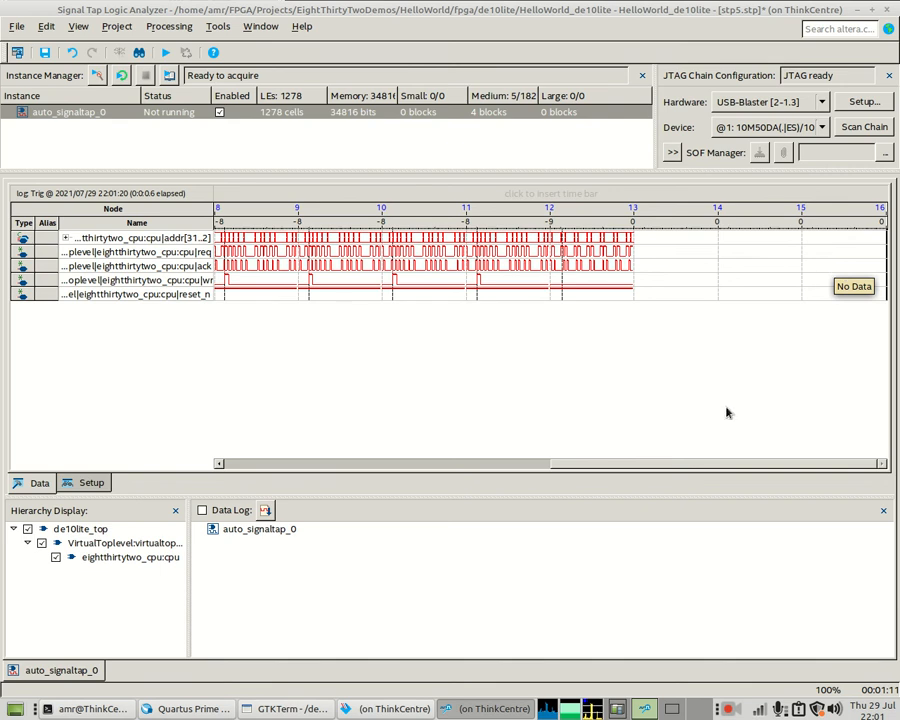
{"action": "left_click_drag", "start_coordinate": [711, 463], "coordinate": [338, 449]}
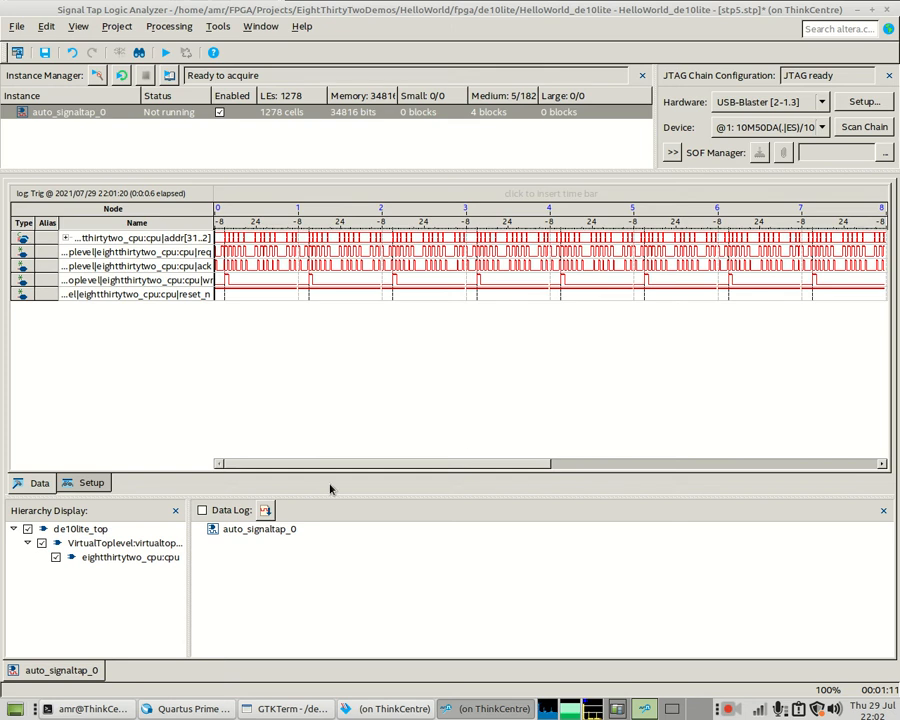
{"action": "left_click", "coordinate": [90, 483]}
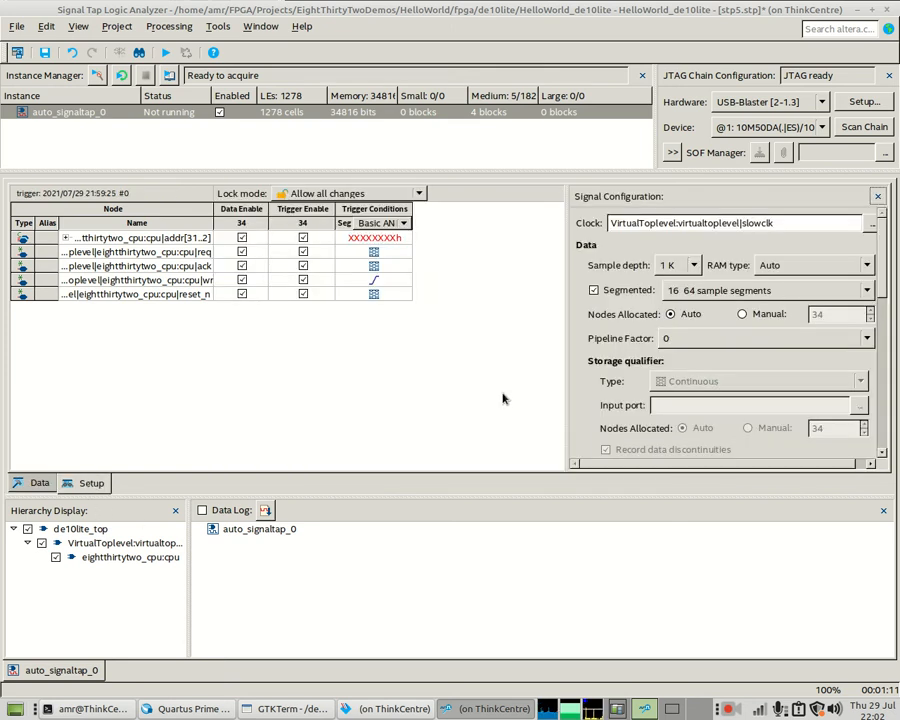
- Add the CPU's d[31..0] and q[31..0] buses to the capture list via Node Finder
{"action": "double_click", "coordinate": [220, 333]}
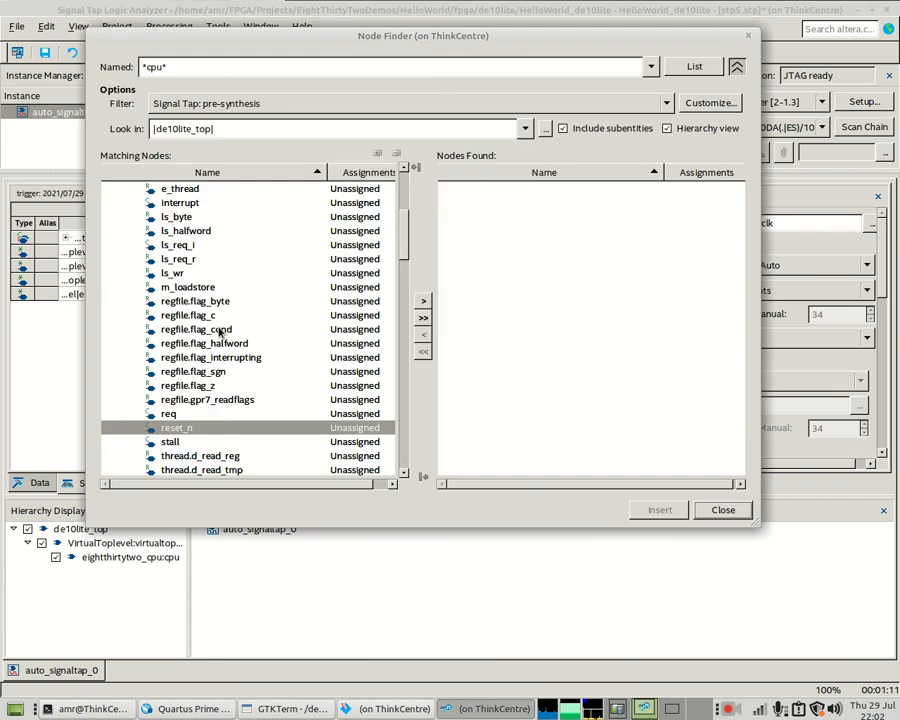
{"action": "left_click_drag", "start_coordinate": [404, 218], "coordinate": [392, 378]}
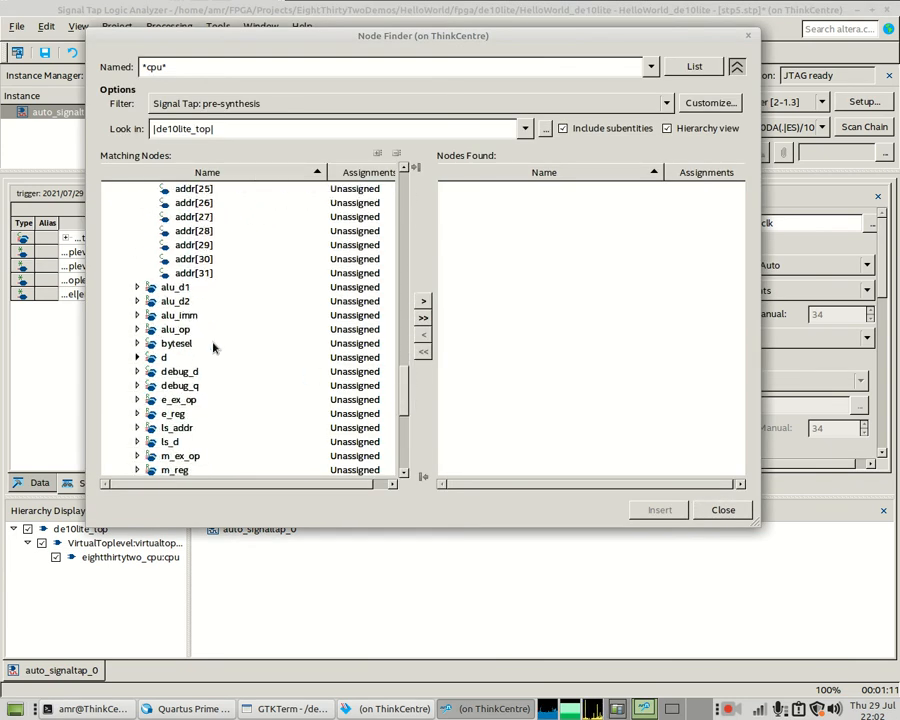
{"action": "double_click", "coordinate": [165, 358]}
{"action": "scroll", "coordinate": [215, 340], "scroll_direction": "down", "scroll_amount": 14}
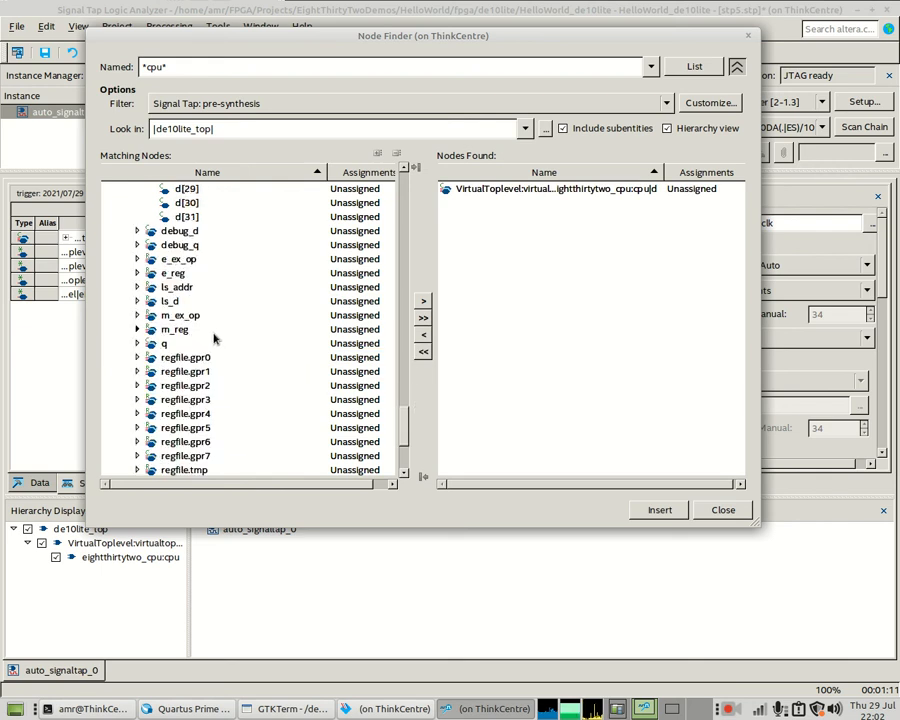
{"action": "double_click", "coordinate": [150, 343]}
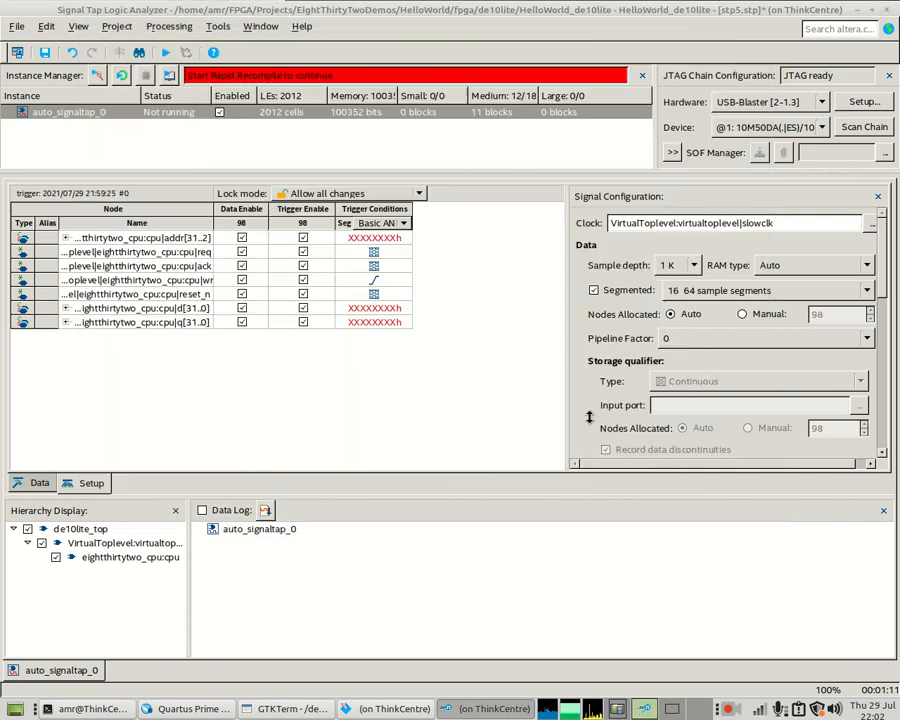
{"action": "left_click", "coordinate": [675, 510]}
- Add bytesel[3..0] to the capture list, close Node Finder, and run the analysis
{"action": "double_click", "coordinate": [368, 364]}
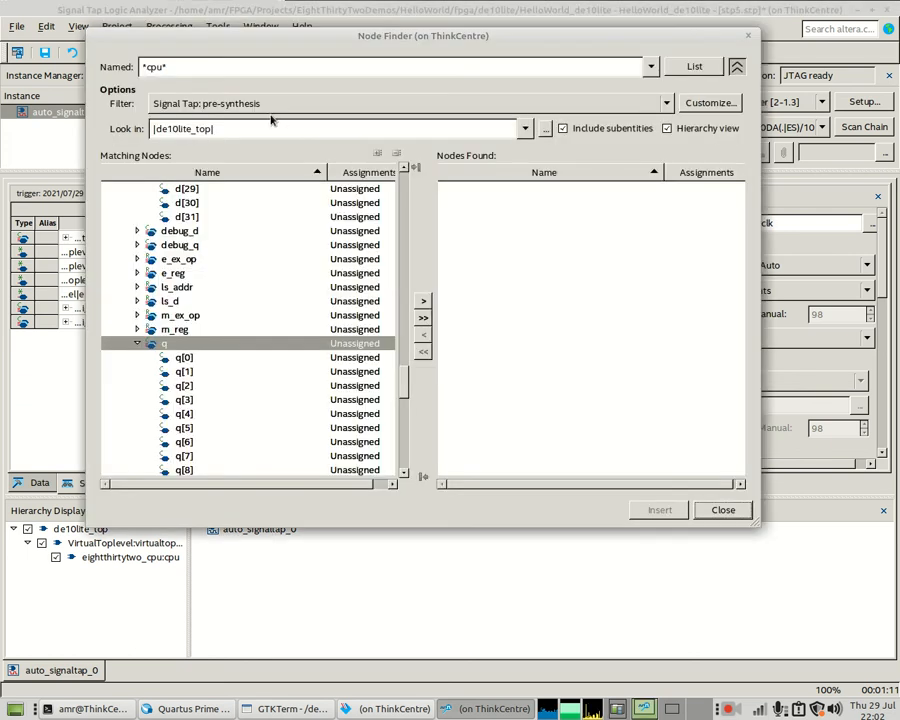
{"action": "scroll", "coordinate": [392, 330], "scroll_direction": "up", "scroll_amount": 20}
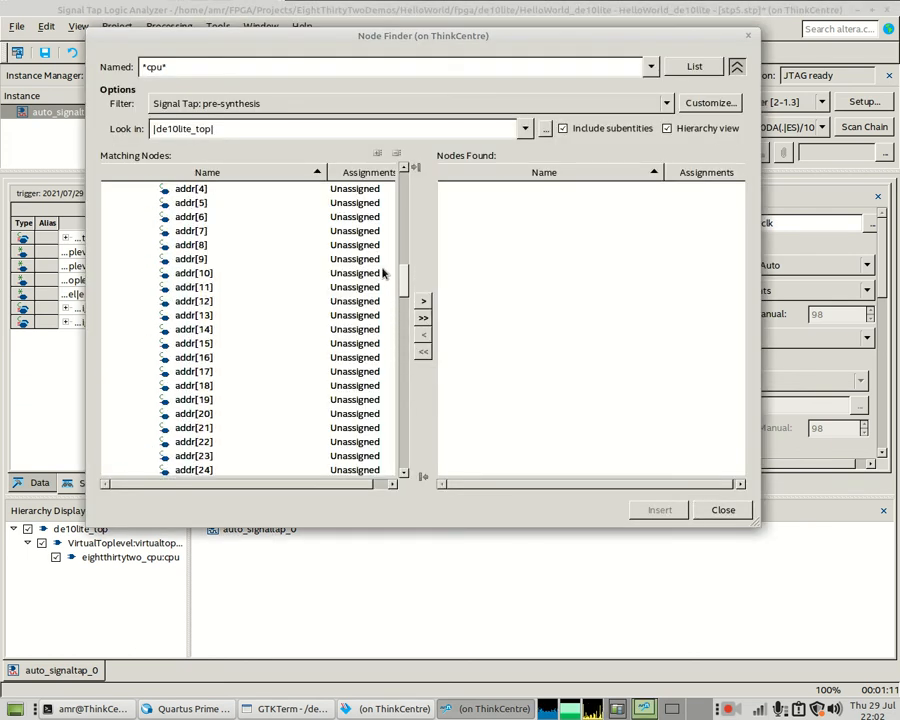
{"action": "scroll", "coordinate": [383, 242], "scroll_direction": "up", "scroll_amount": 15}
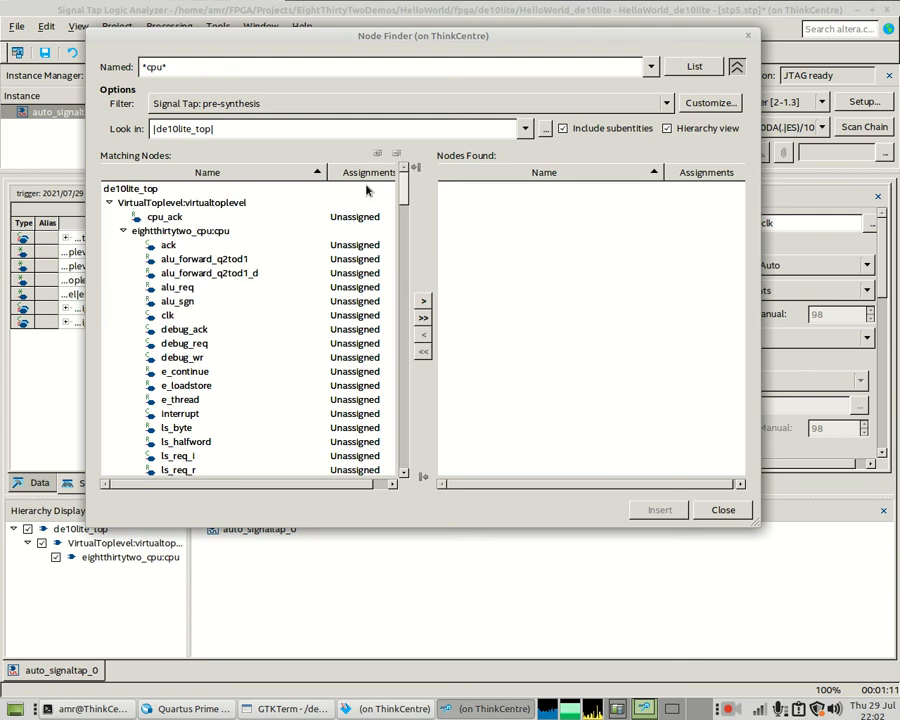
{"action": "scroll", "coordinate": [366, 188], "scroll_direction": "up", "scroll_amount": 1}
{"action": "scroll", "coordinate": [366, 250], "scroll_direction": "down", "scroll_amount": 20}
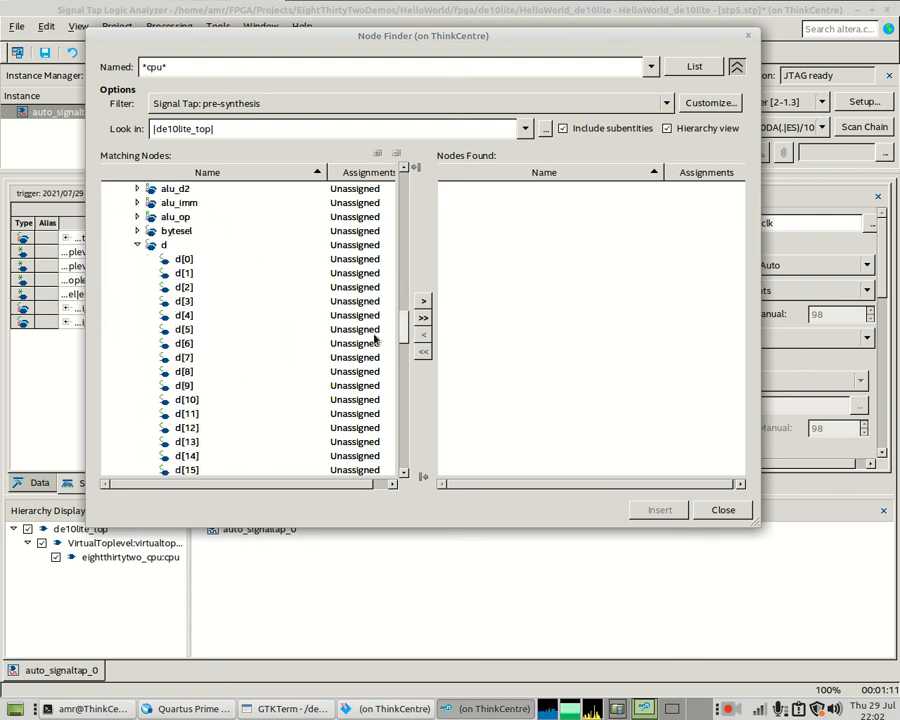
{"action": "scroll", "coordinate": [372, 312], "scroll_direction": "up", "scroll_amount": 4}
{"action": "scroll", "coordinate": [372, 310], "scroll_direction": "up", "scroll_amount": 11}
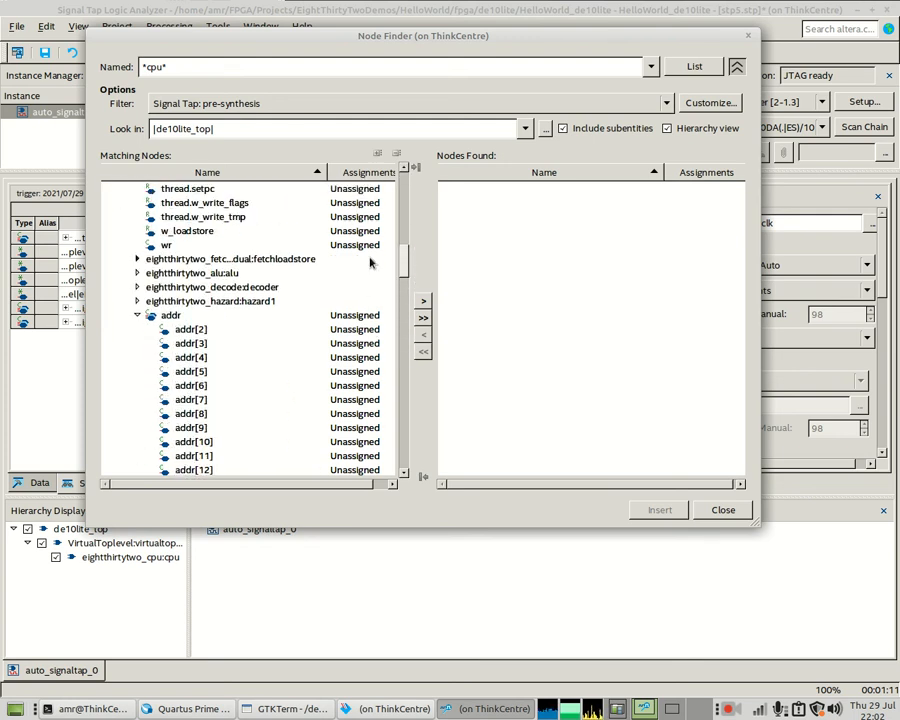
{"action": "scroll", "coordinate": [369, 280], "scroll_direction": "down", "scroll_amount": 8}
{"action": "scroll", "coordinate": [369, 305], "scroll_direction": "down", "scroll_amount": 3}
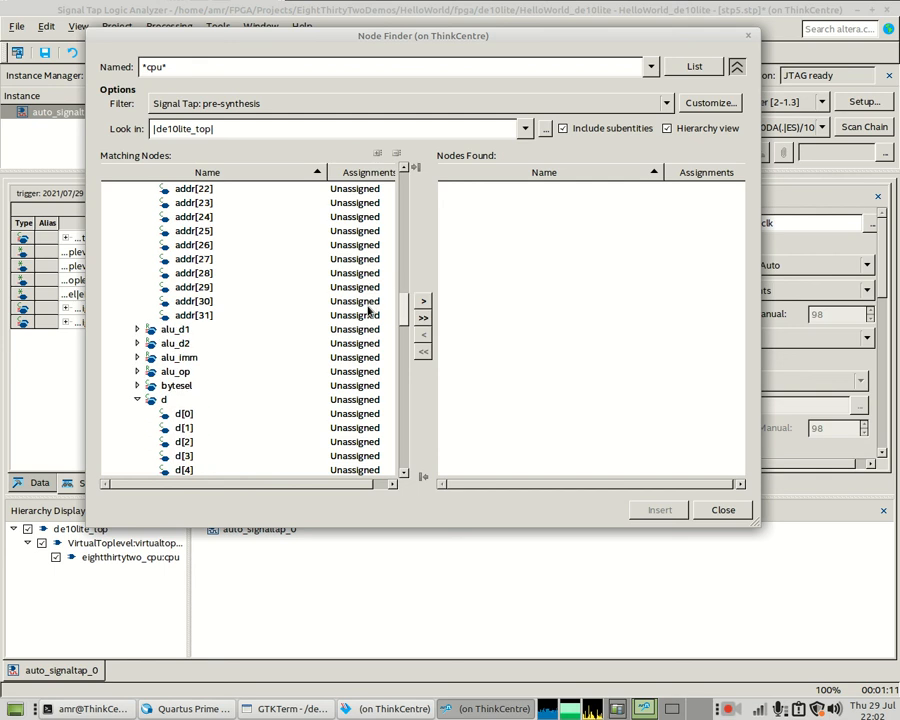
{"action": "double_click", "coordinate": [190, 385]}
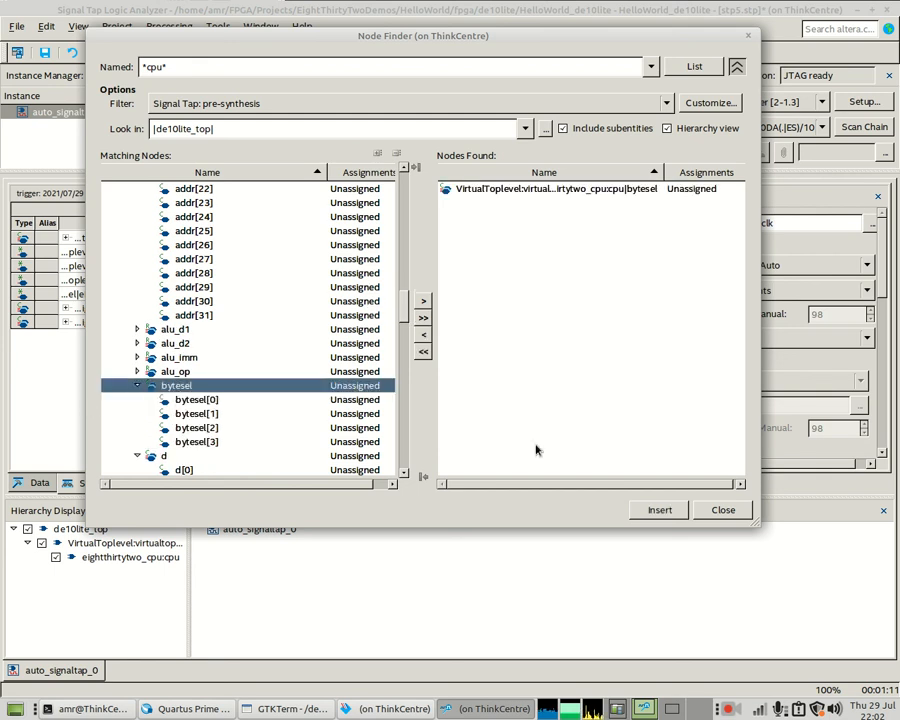
{"action": "left_click", "coordinate": [662, 510]}
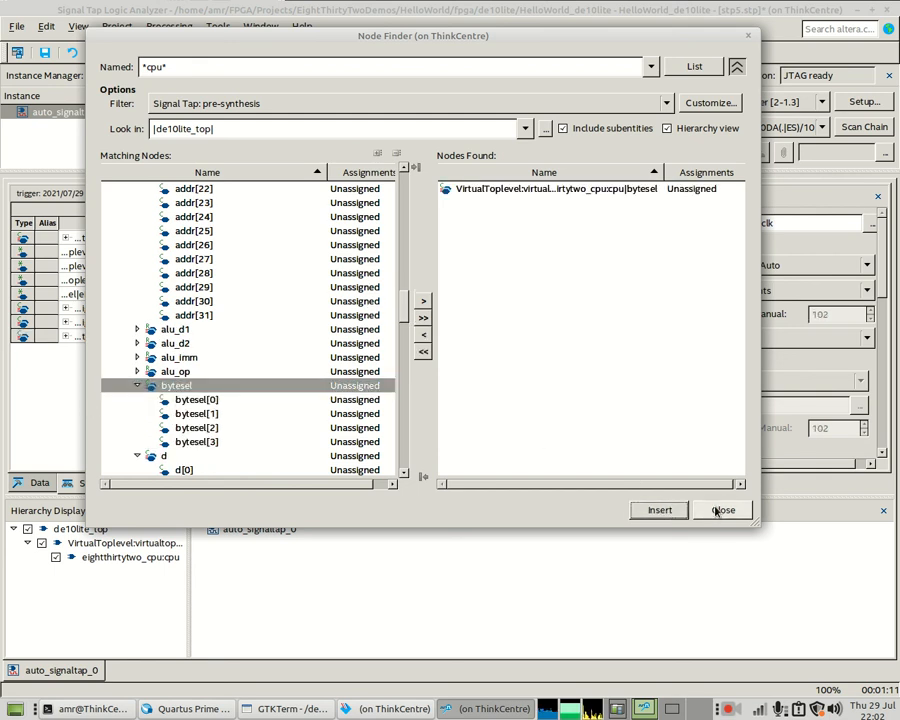
{"action": "left_click", "coordinate": [717, 509]}
{"action": "left_click", "coordinate": [165, 52]}
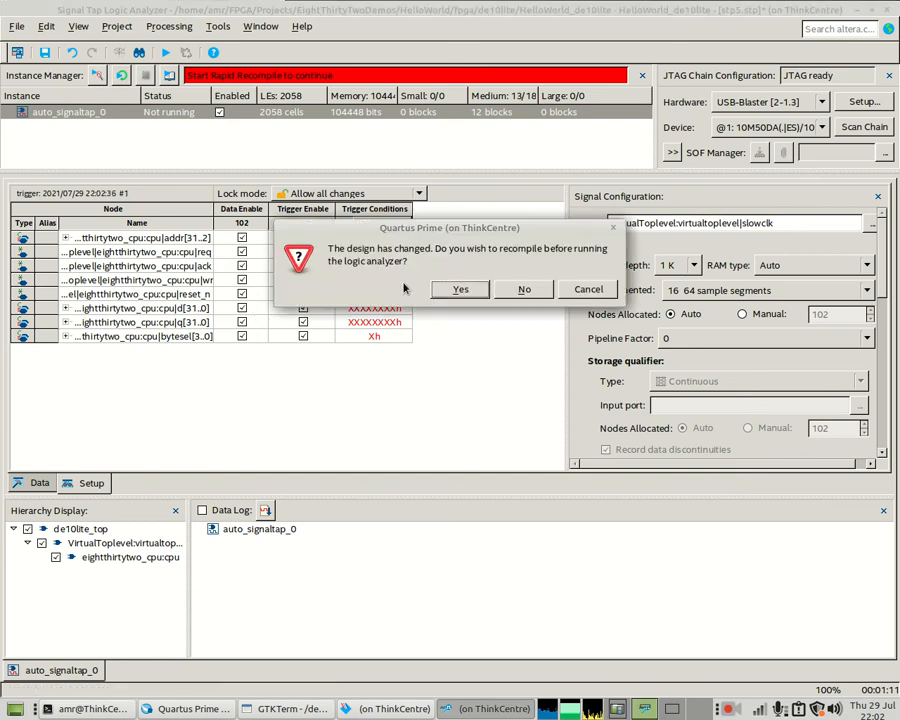
- Confirm recompiling, save stp5.stp and HelloWorld_de10lite.cdf, then bring up GTKTerm
{"action": "left_click", "coordinate": [459, 289]}
{"action": "left_click", "coordinate": [446, 380]}
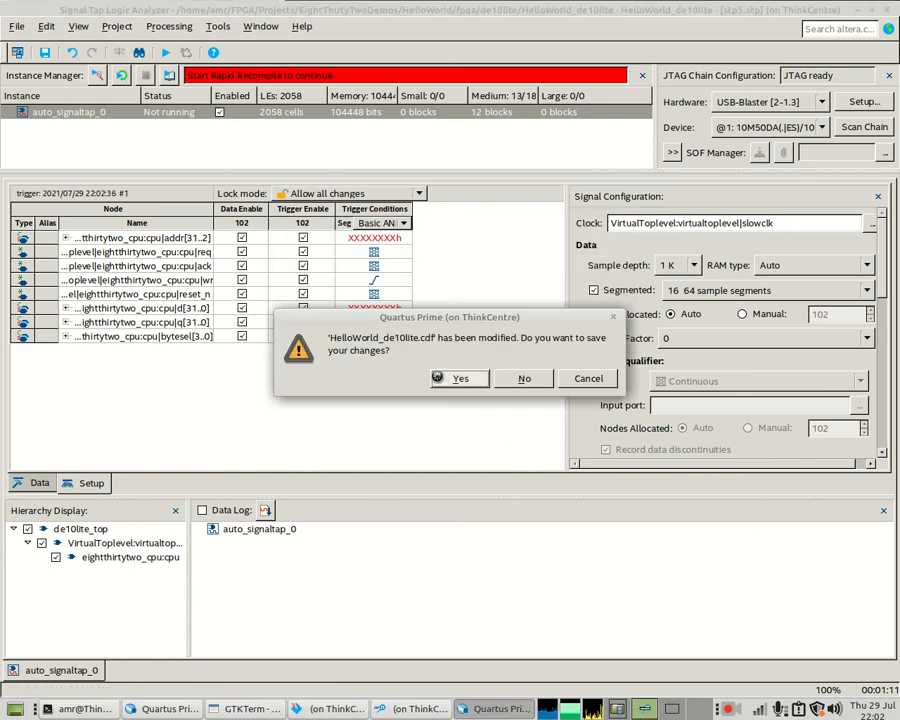
{"action": "left_click", "coordinate": [437, 381]}
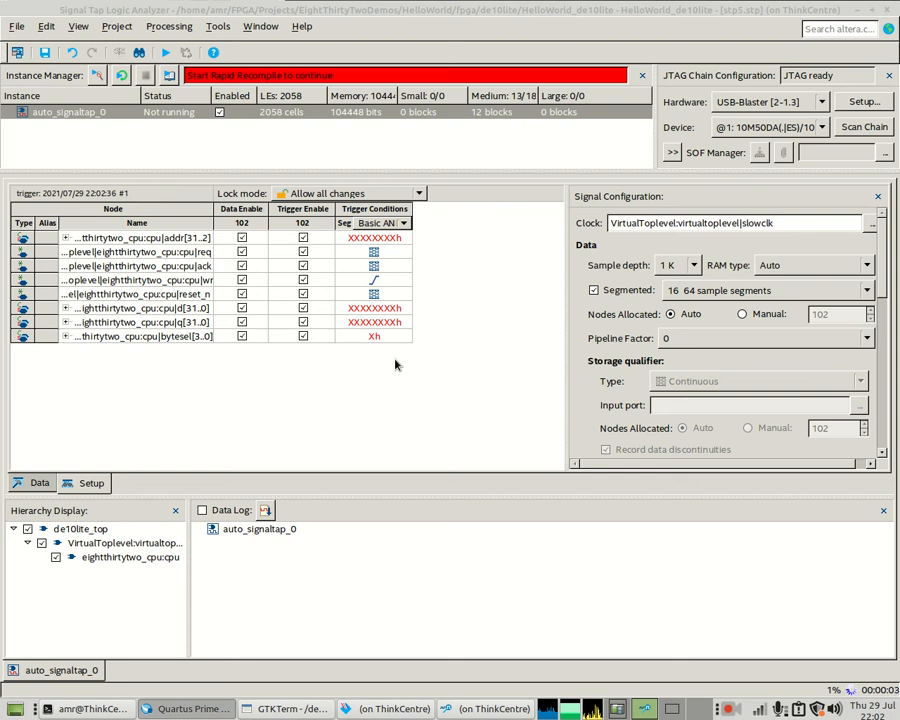
{"action": "mouse_move", "coordinate": [368, 706]}
{"action": "left_click", "coordinate": [282, 714]}
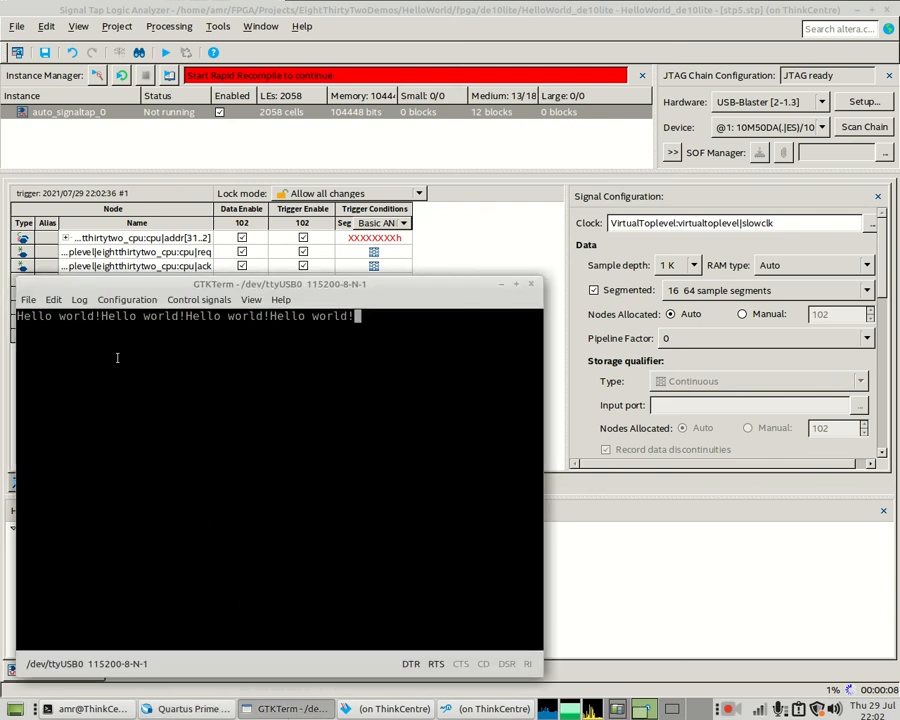
- Clear the GTKTerm screen with File > Clear screen and switch back to Quartus Prime
{"action": "left_click", "coordinate": [28, 299]}
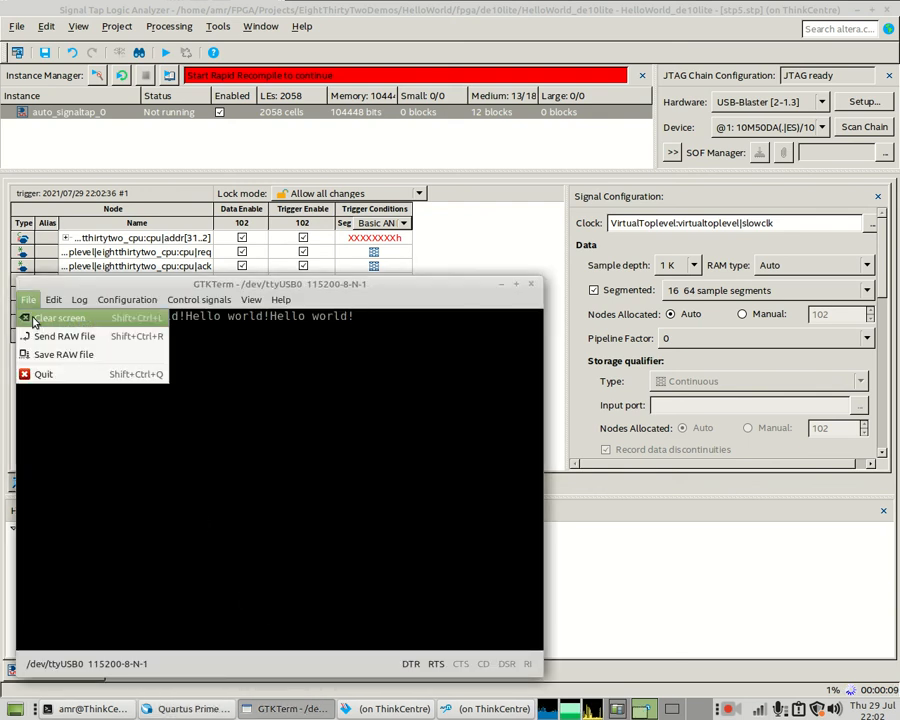
{"action": "left_click", "coordinate": [34, 318]}
{"action": "left_click", "coordinate": [208, 710]}
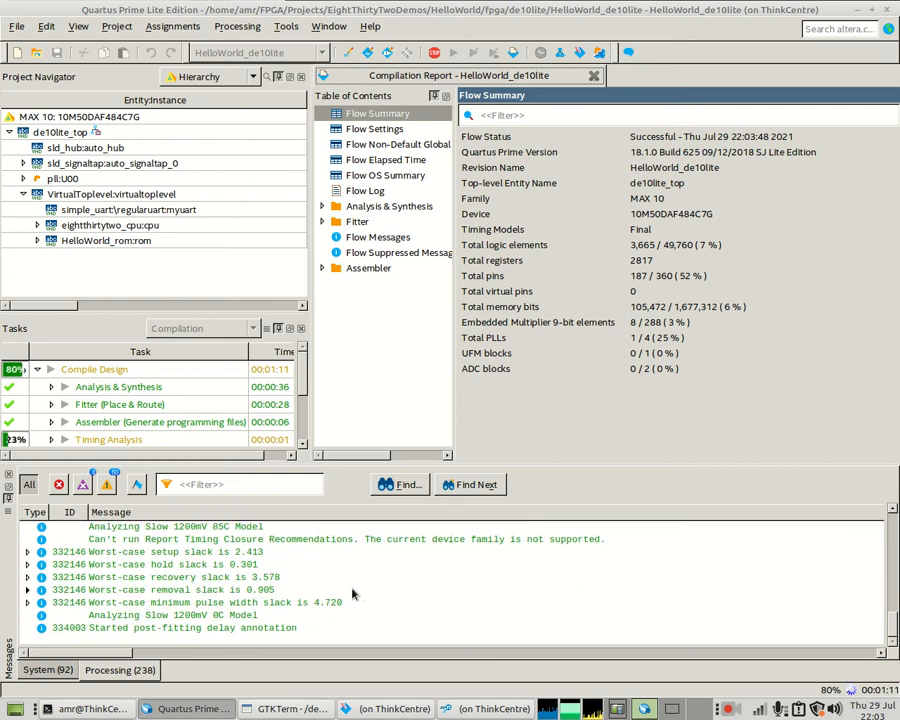
- Reprogram the DE10-Lite with the recompiled design and start a Signal Tap Autorun acquisition
{"action": "left_click", "coordinate": [400, 708]}
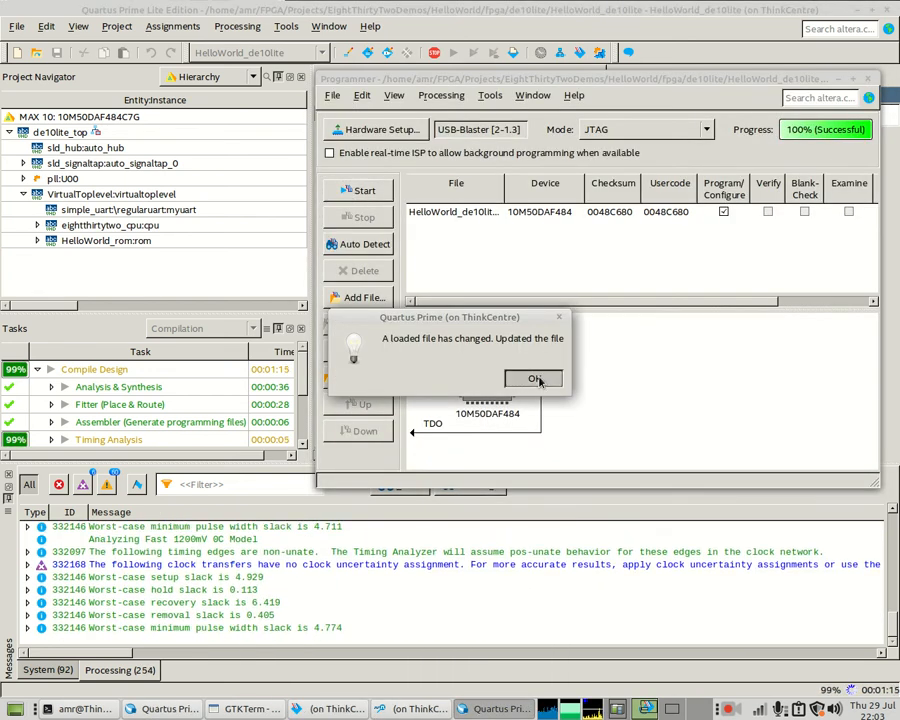
{"action": "left_click", "coordinate": [538, 377]}
{"action": "left_click", "coordinate": [358, 190]}
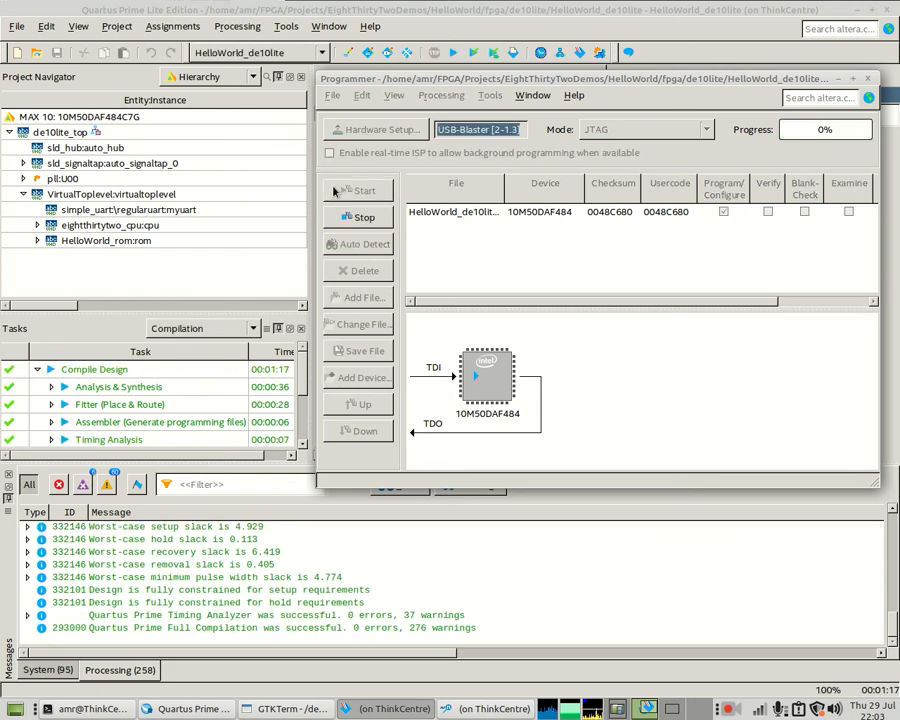
{"action": "left_click", "coordinate": [472, 712]}
{"action": "left_click", "coordinate": [119, 76]}
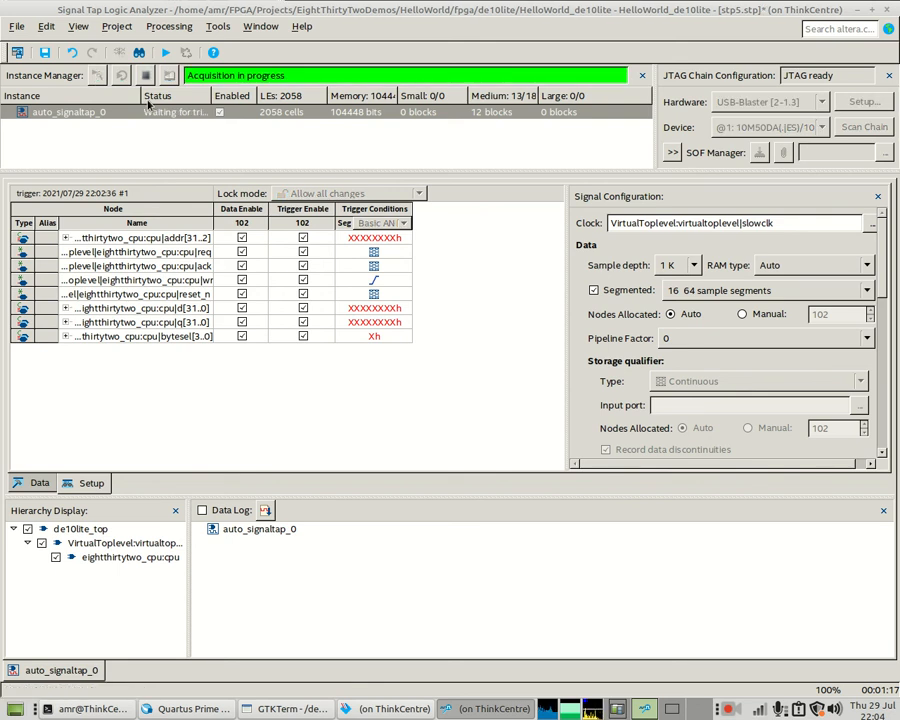
- Stop the acquisition and zoom into the captured d, q and bytesel bus transfers
{"action": "left_click", "coordinate": [146, 76]}
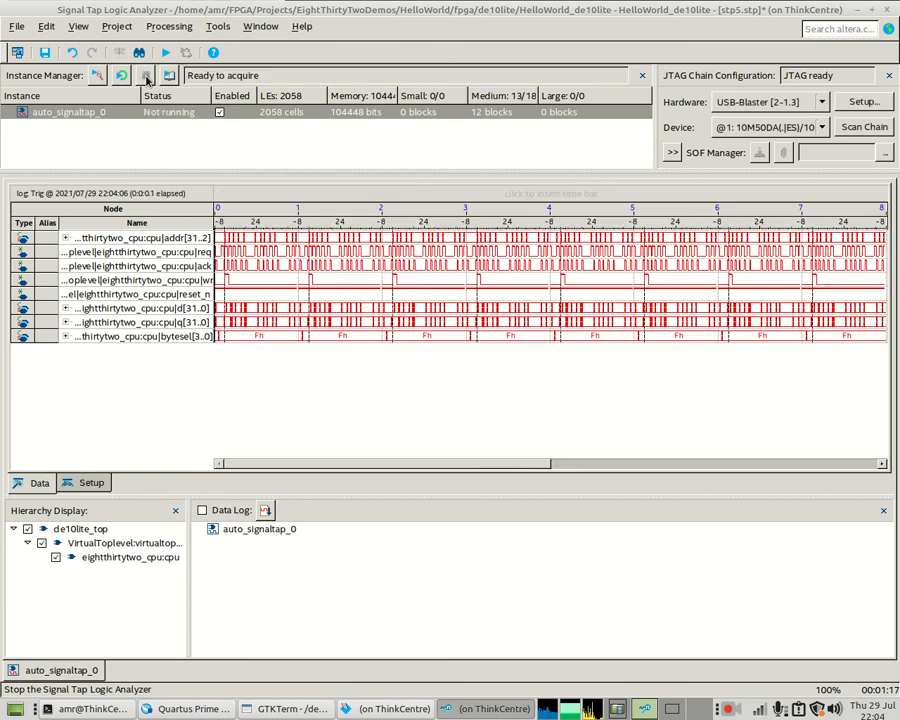
{"action": "left_click", "coordinate": [260, 311]}
{"action": "left_click", "coordinate": [260, 311]}
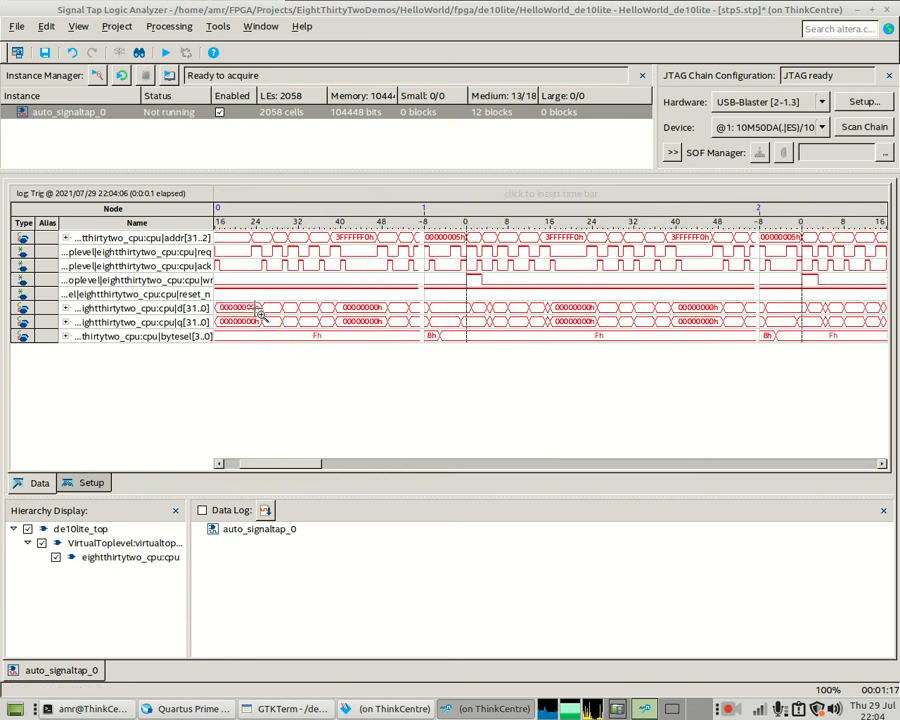
{"action": "left_click", "coordinate": [259, 313]}
{"action": "left_click", "coordinate": [260, 314]}
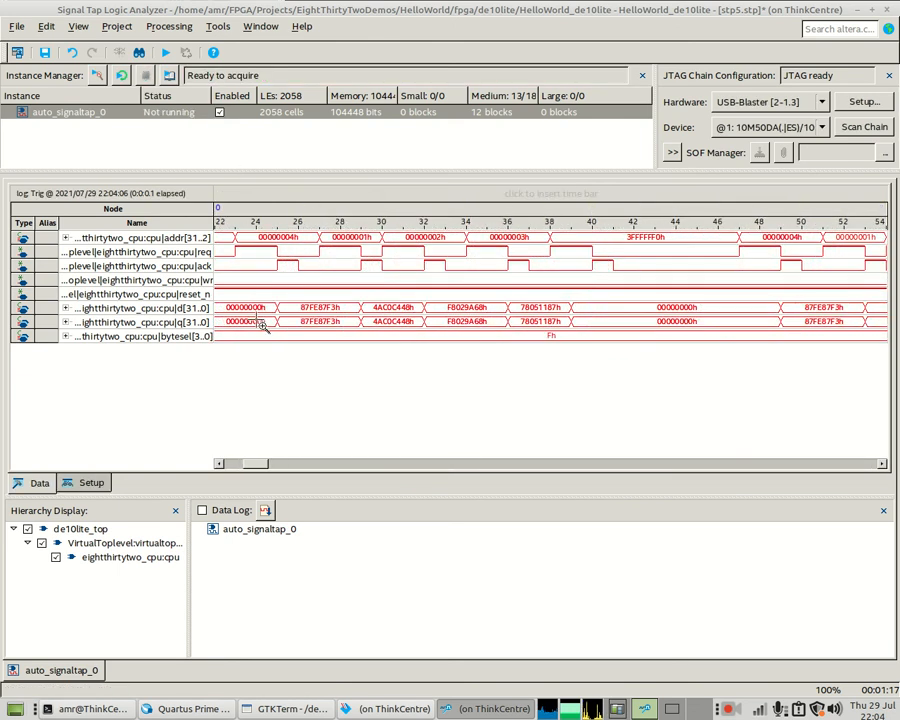
{"action": "left_click", "coordinate": [261, 325]}
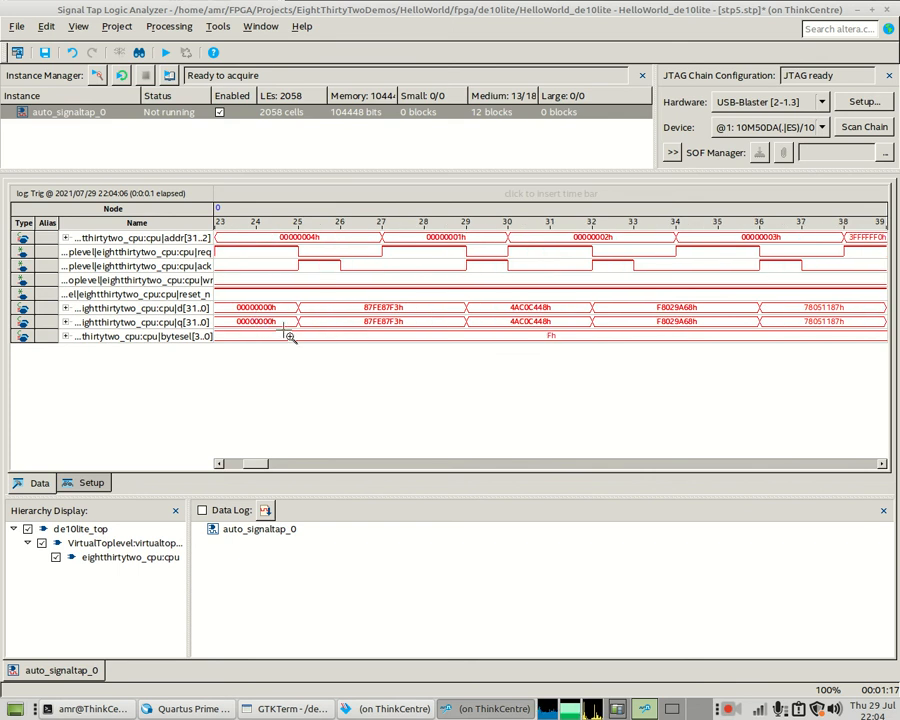
{"action": "mouse_move", "coordinate": [253, 467]}
{"action": "left_mouse_down"}
{"action": "mouse_move", "coordinate": [225, 476]}
{"action": "mouse_move", "coordinate": [243, 465]}
{"action": "left_mouse_up"}
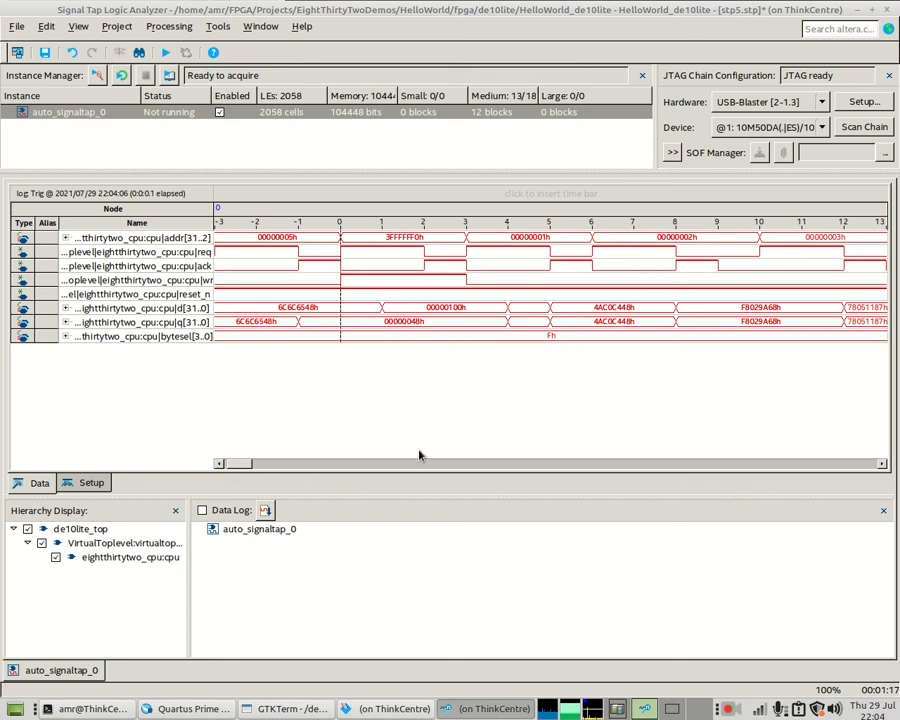
- Zoom out, browse the captured segments, zoom in around the trigger point, then return to setup
{"action": "right_click", "coordinate": [468, 290]}
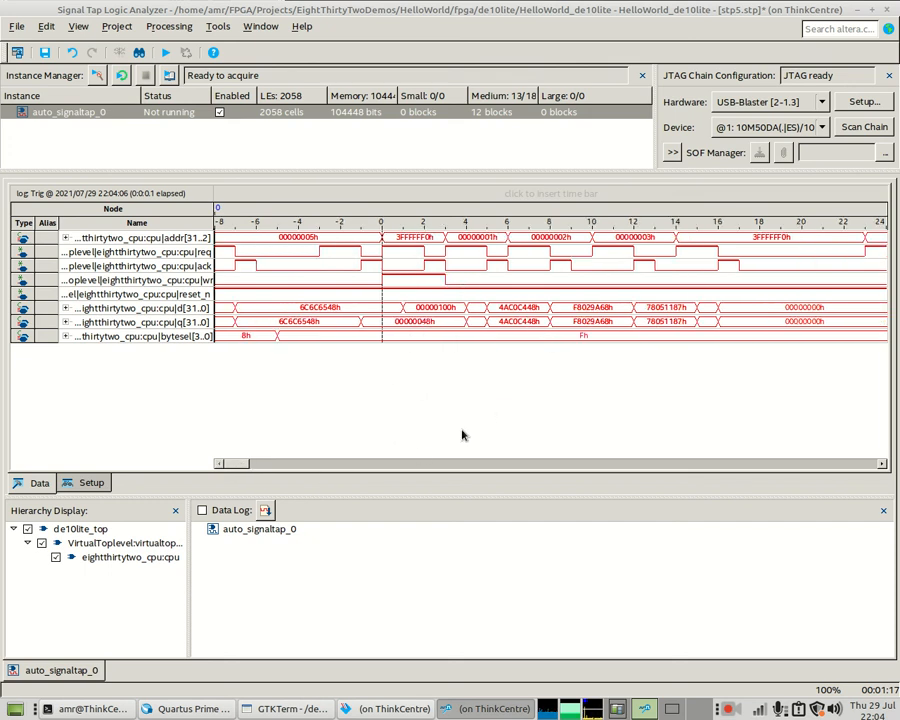
{"action": "right_click", "coordinate": [540, 298]}
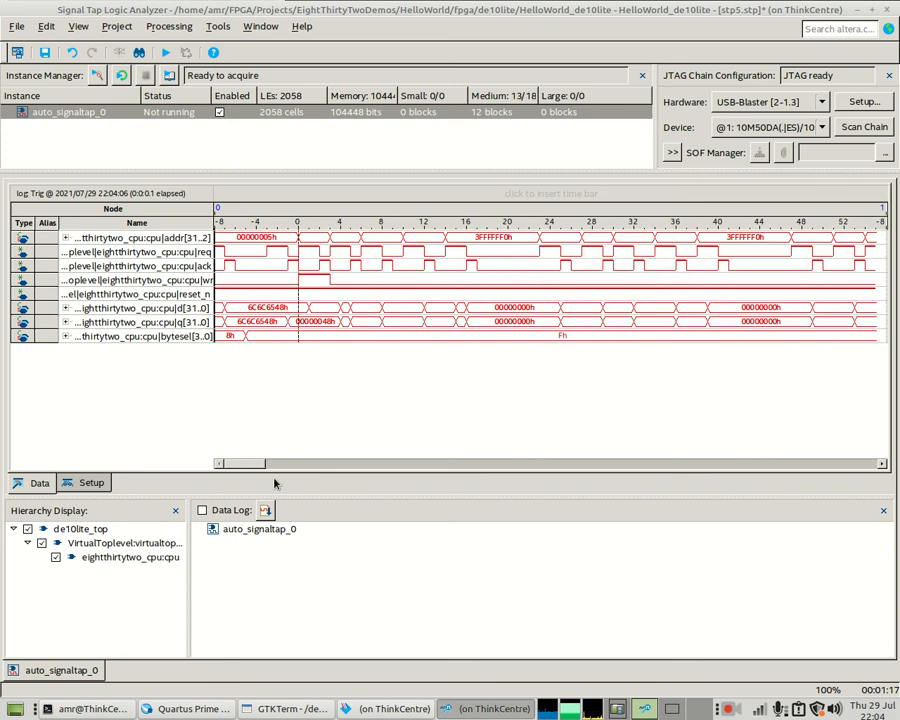
{"action": "left_click_drag", "start_coordinate": [252, 467], "coordinate": [278, 464]}
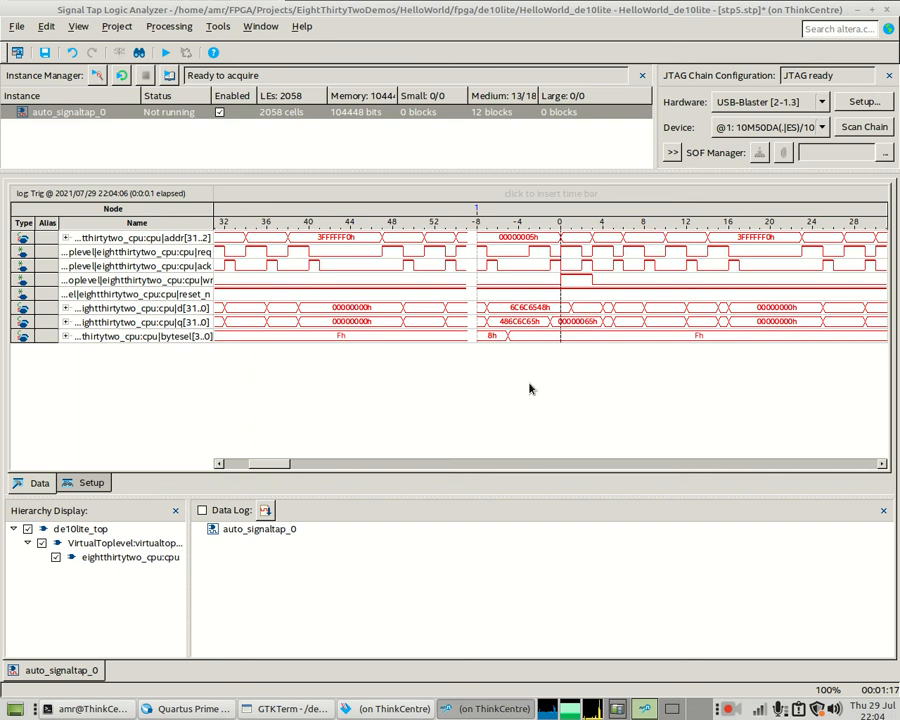
{"action": "left_click_drag", "start_coordinate": [288, 467], "coordinate": [332, 464]}
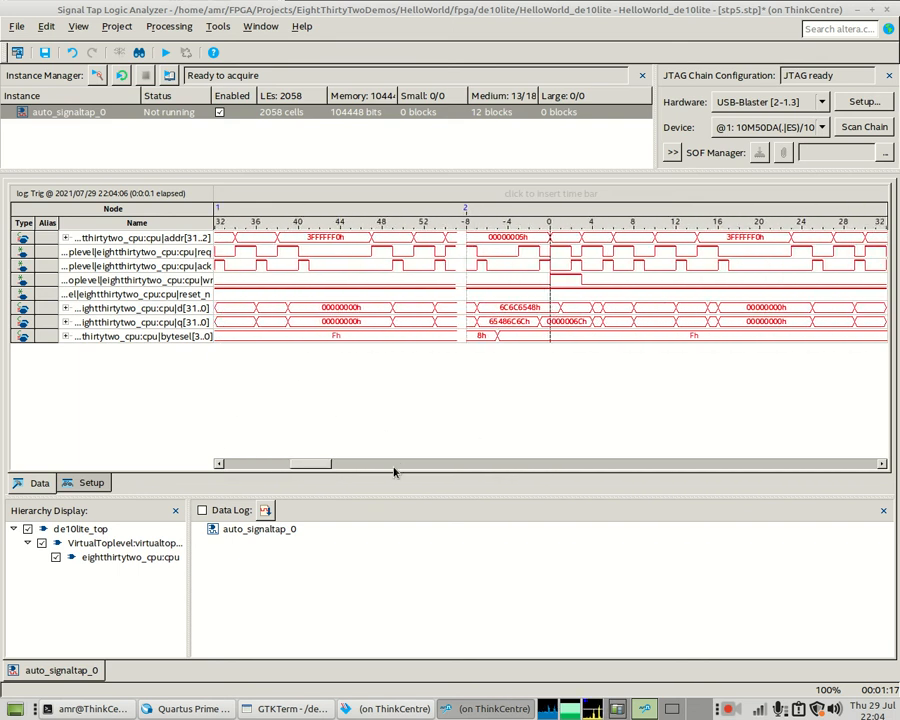
{"action": "left_click_drag", "start_coordinate": [317, 466], "coordinate": [446, 470]}
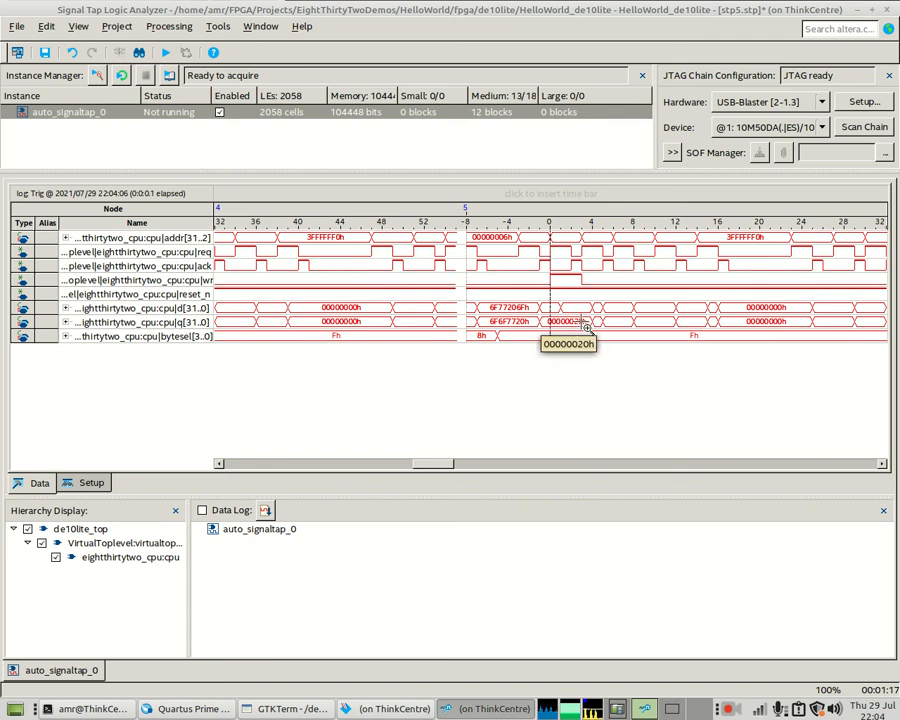
{"action": "left_click", "coordinate": [569, 328]}
{"action": "left_click", "coordinate": [570, 298]}
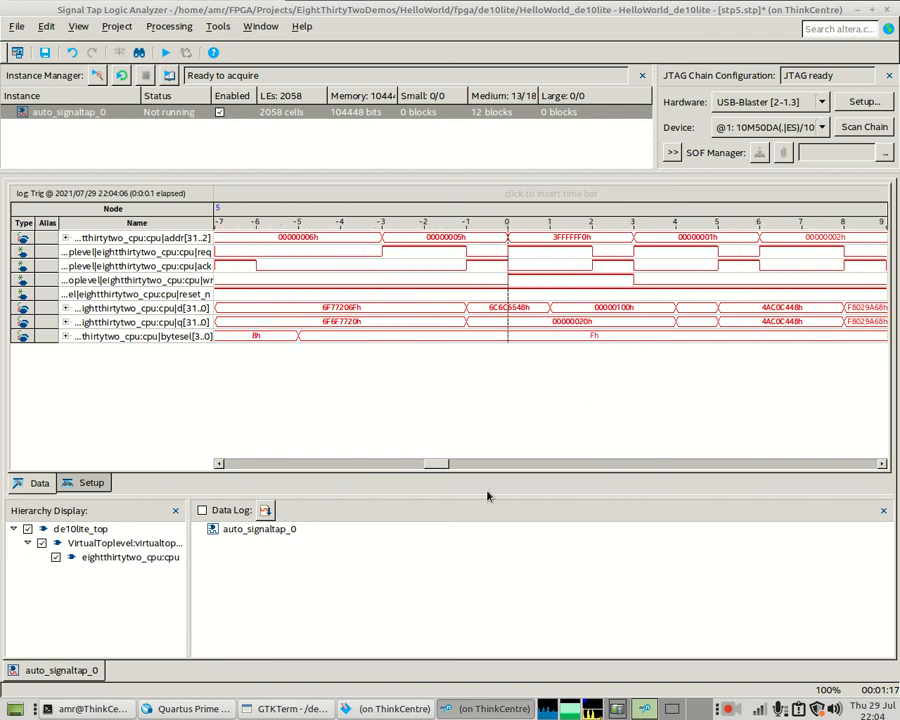
{"action": "left_click_drag", "start_coordinate": [439, 469], "coordinate": [449, 468]}
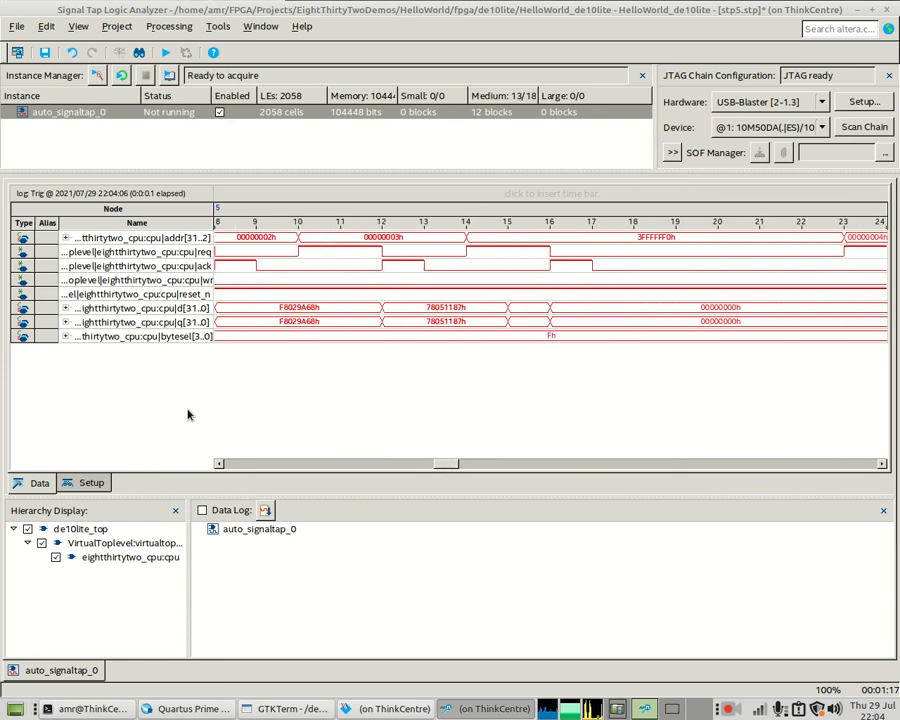
{"action": "left_click", "coordinate": [89, 483]}
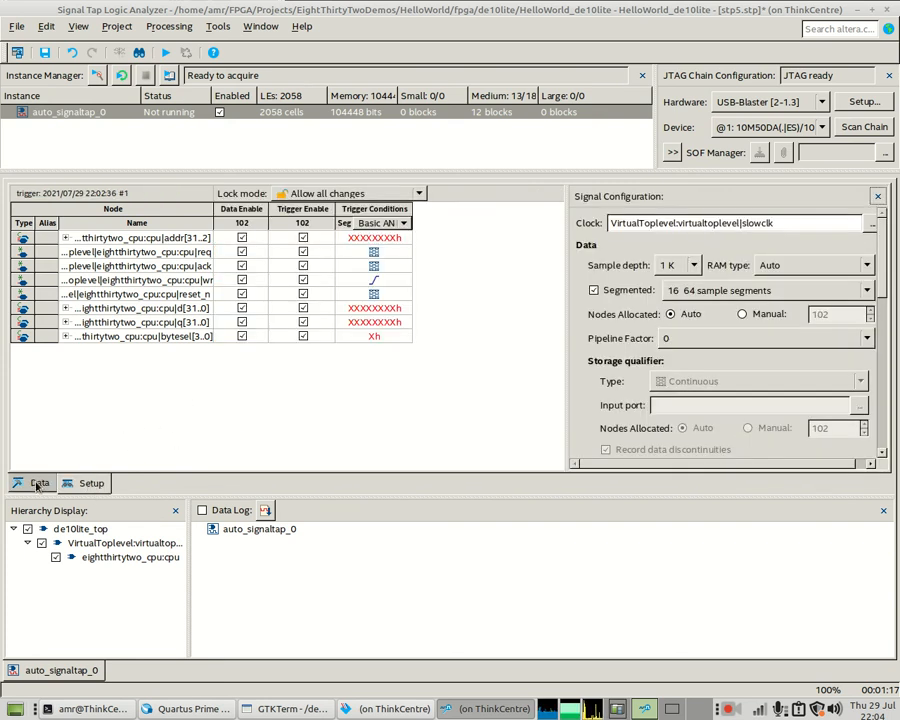
- Review the previous capture again, zoomed out to show more samples
{"action": "left_click", "coordinate": [39, 483]}
{"action": "mouse_move", "coordinate": [433, 465]}
{"action": "left_mouse_down"}
{"action": "mouse_move", "coordinate": [441, 465]}
{"action": "mouse_move", "coordinate": [429, 467]}
{"action": "left_mouse_up"}
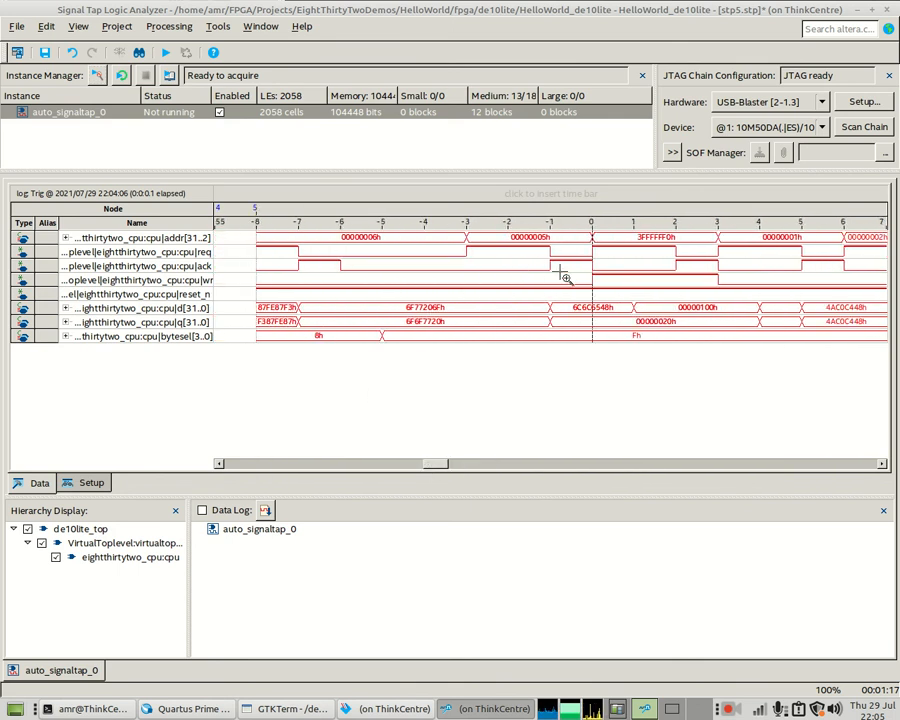
{"action": "left_click_drag", "start_coordinate": [443, 466], "coordinate": [448, 466]}
{"action": "right_click", "coordinate": [400, 340]}
{"action": "right_click", "coordinate": [396, 330]}
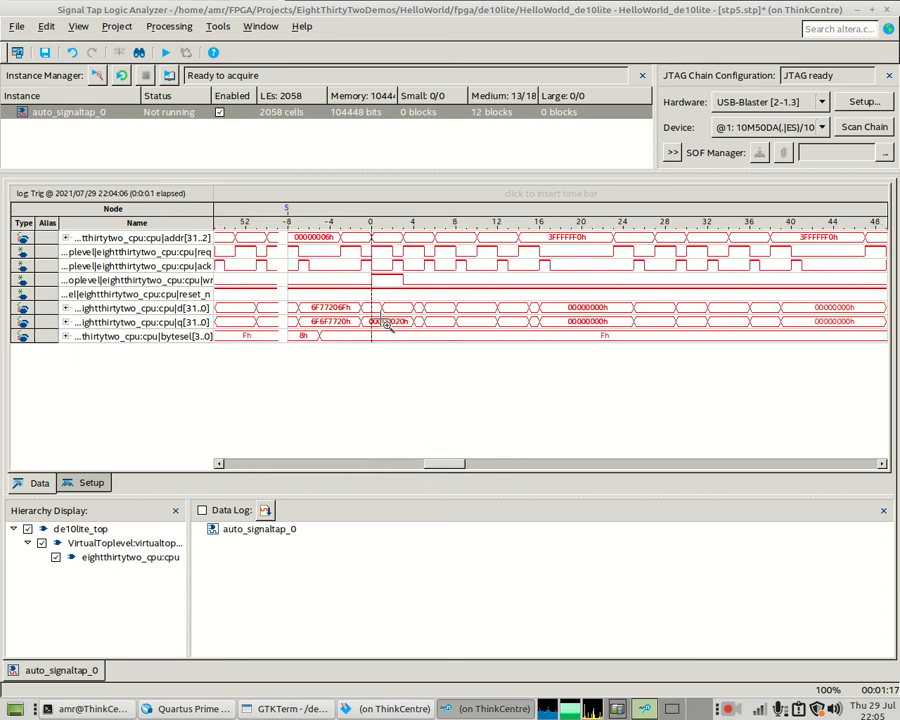
- Set Trigger position to Post trigger position, run a new acquisition, and check the result
{"action": "left_click", "coordinate": [92, 483]}
{"action": "left_click_drag", "start_coordinate": [889, 267], "coordinate": [886, 343]}
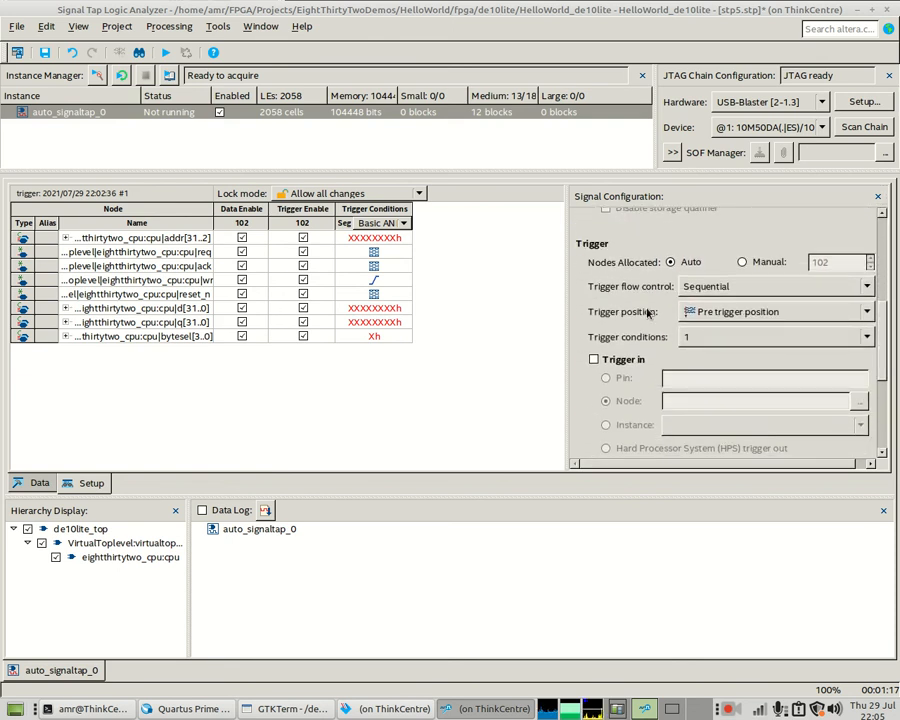
{"action": "left_click", "coordinate": [731, 316]}
{"action": "left_click", "coordinate": [723, 343]}
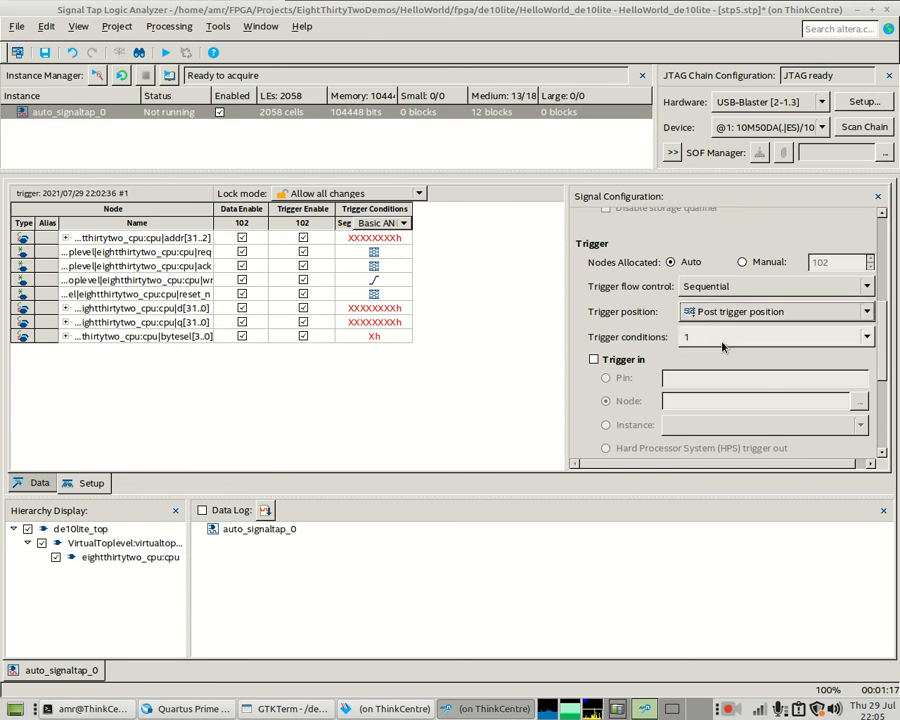
{"action": "left_click", "coordinate": [97, 75]}
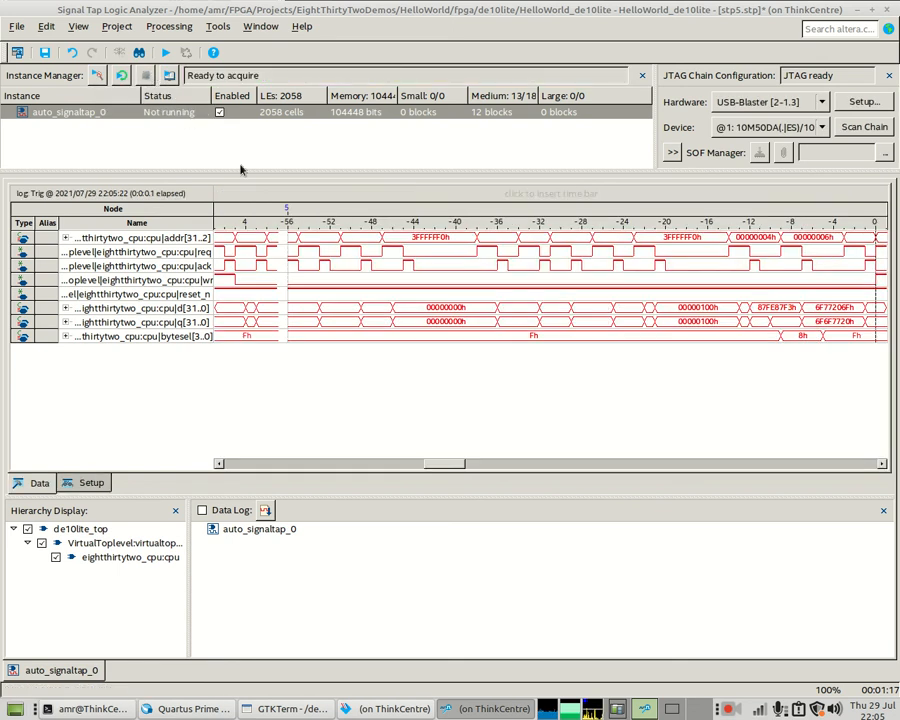
{"action": "left_click_drag", "start_coordinate": [437, 466], "coordinate": [458, 466]}
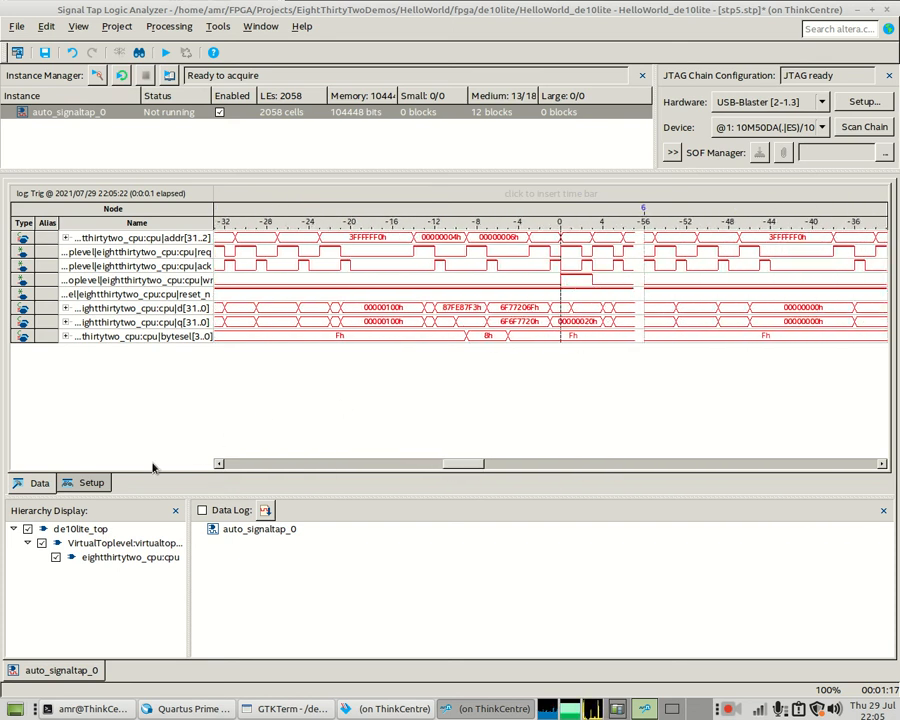
{"action": "left_click", "coordinate": [90, 483]}
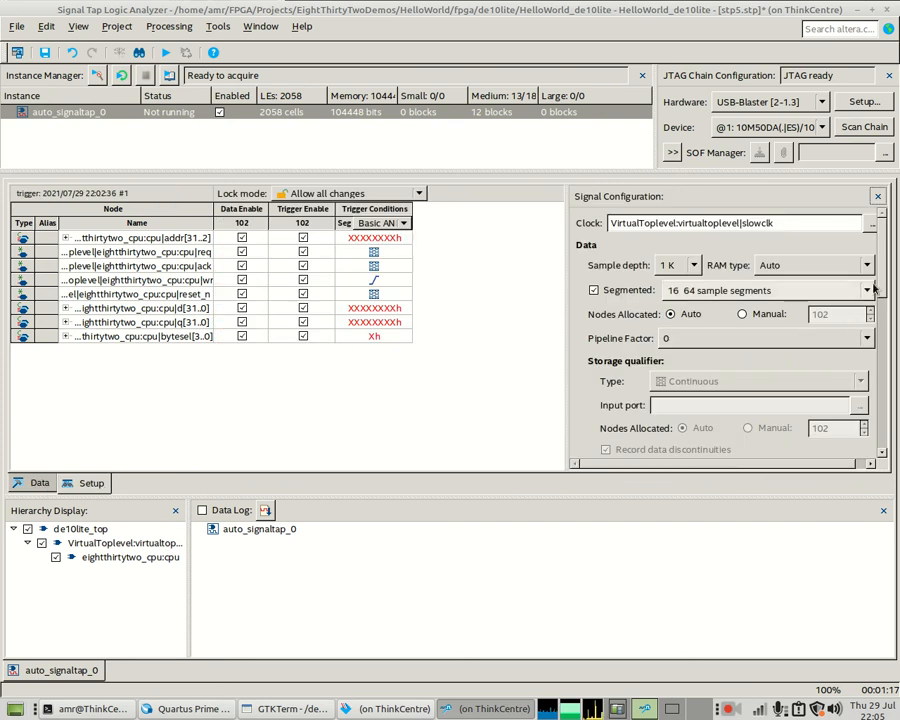
- Switch the trigger position to Center trigger position and start a new acquisition
{"action": "scroll", "coordinate": [742, 320], "scroll_direction": "down", "scroll_amount": 5}
{"action": "left_click", "coordinate": [739, 294]}
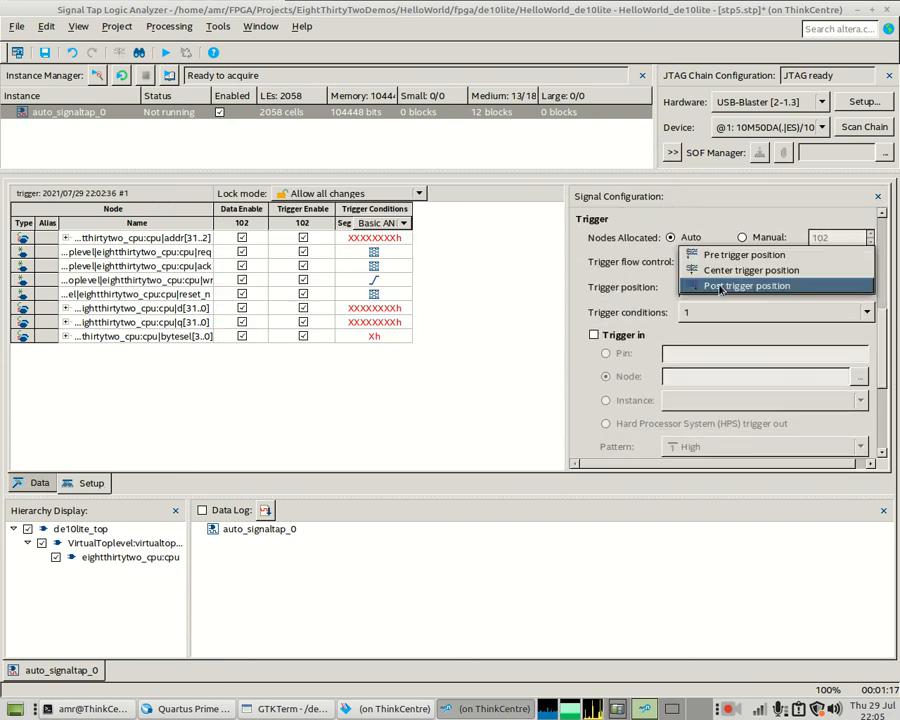
{"action": "left_click", "coordinate": [735, 270]}
{"action": "left_click", "coordinate": [93, 77]}
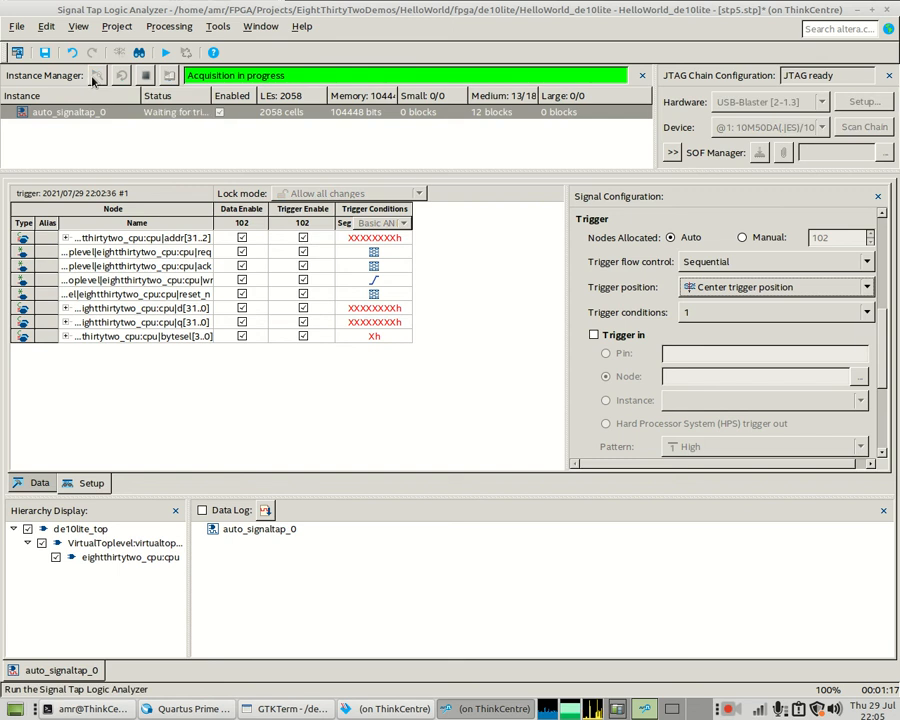
- Stop the pending capture, scroll through the recorded waveforms, and return to the setup
{"action": "left_click", "coordinate": [145, 75]}
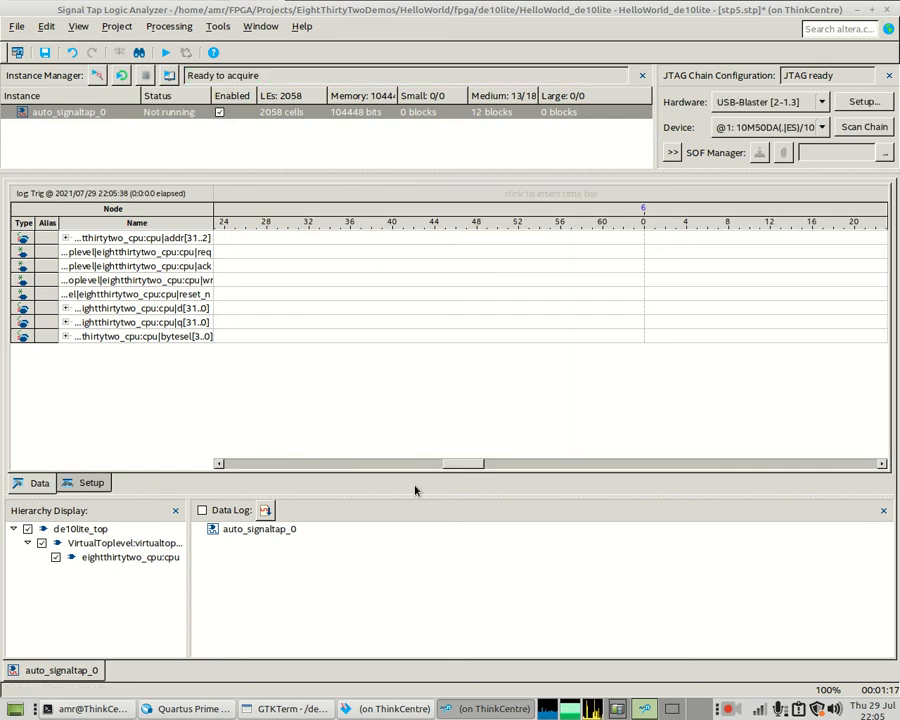
{"action": "left_click", "coordinate": [97, 75]}
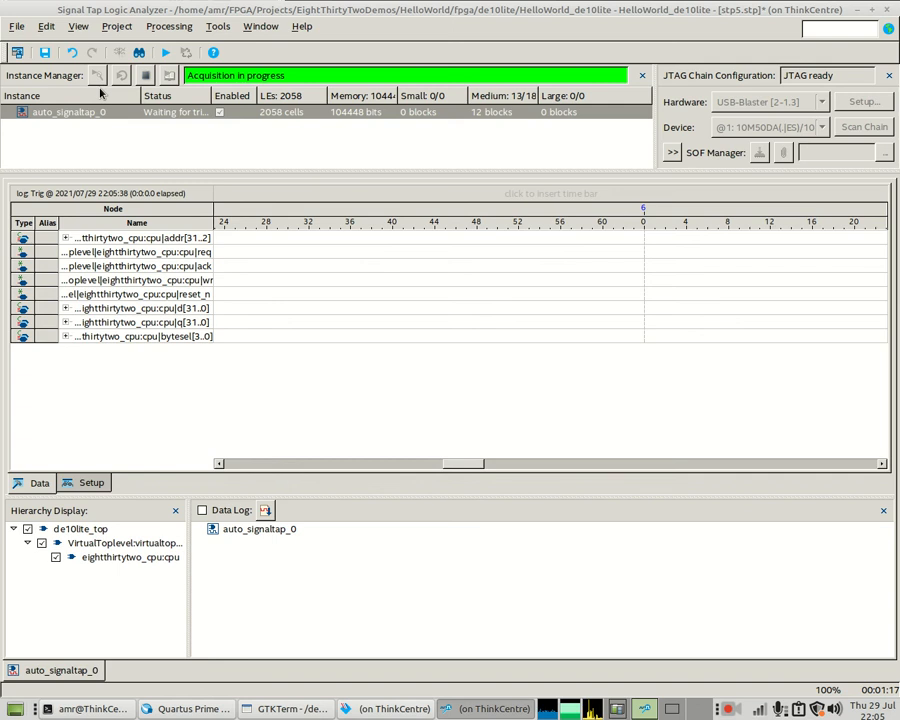
{"action": "left_click", "coordinate": [146, 76]}
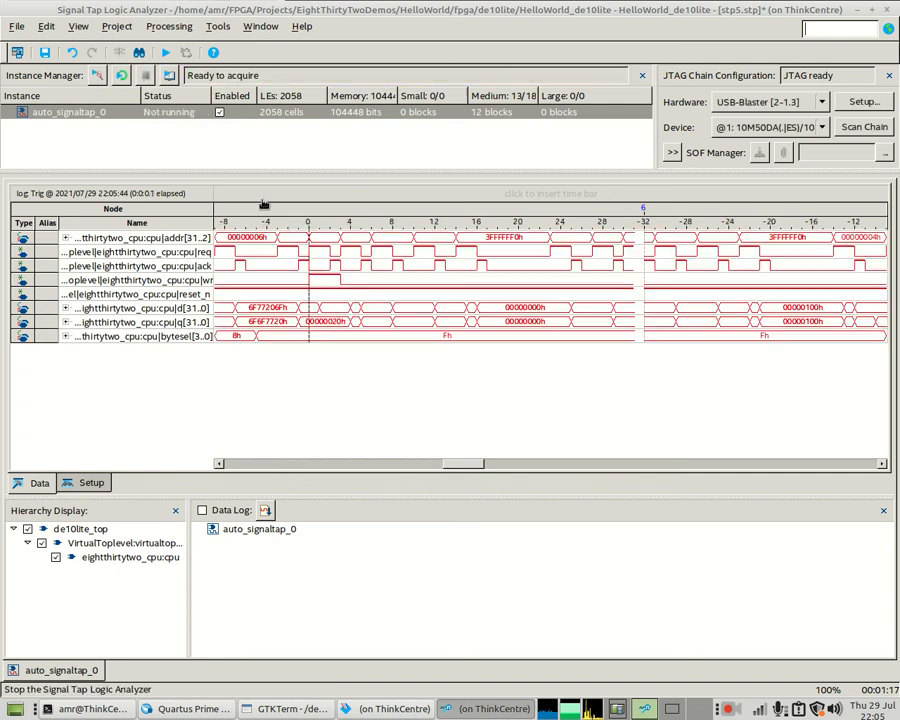
{"action": "left_click_drag", "start_coordinate": [476, 464], "coordinate": [373, 481]}
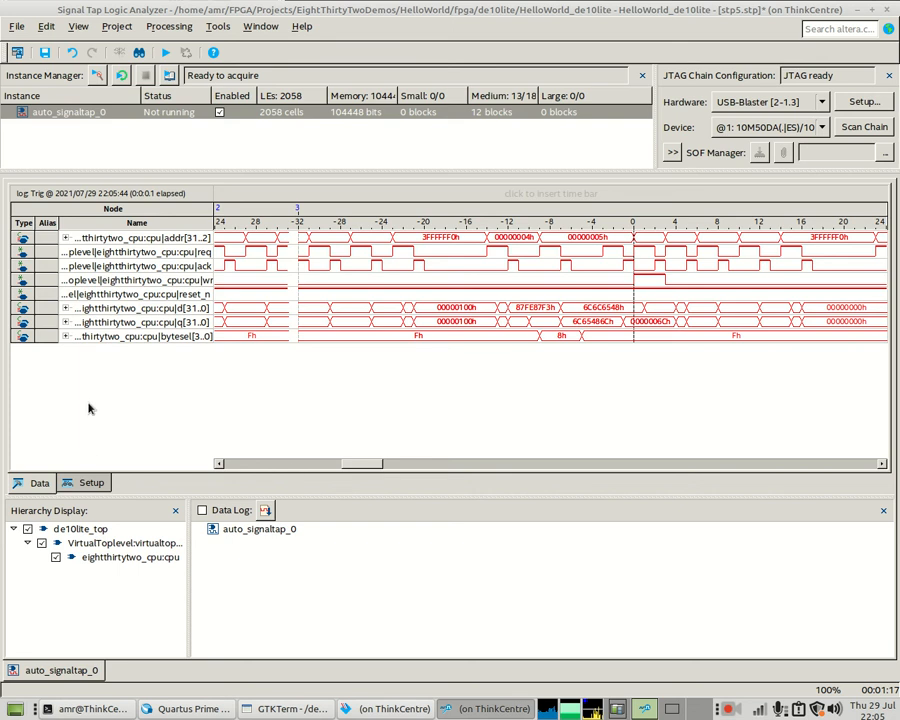
{"action": "left_click", "coordinate": [84, 487]}
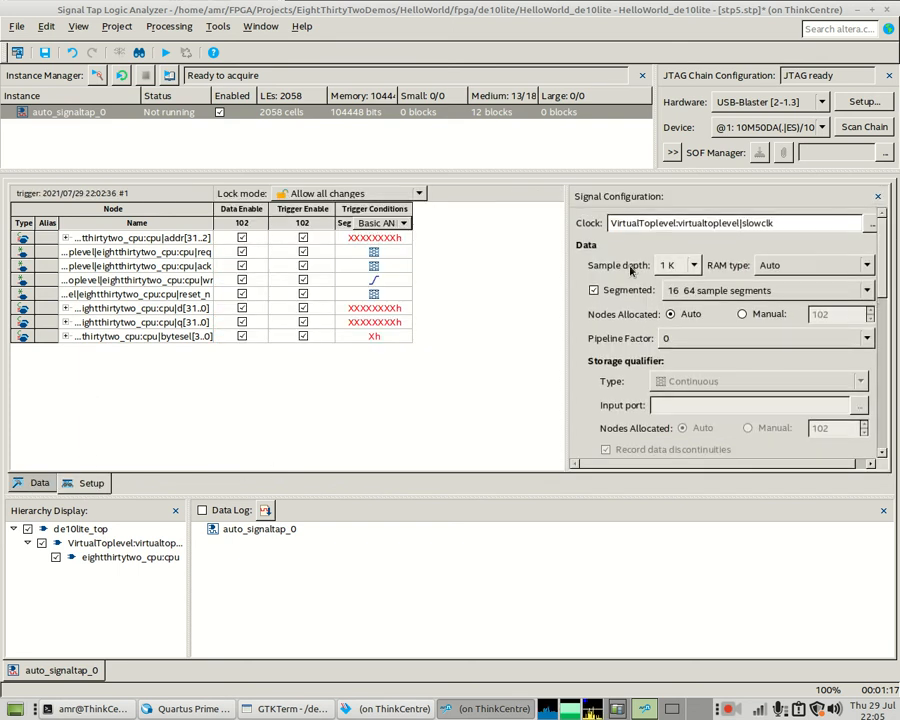
- Turn off Segmented sampling and set wr's trigger condition to Don't Care
{"action": "left_click", "coordinate": [594, 290]}
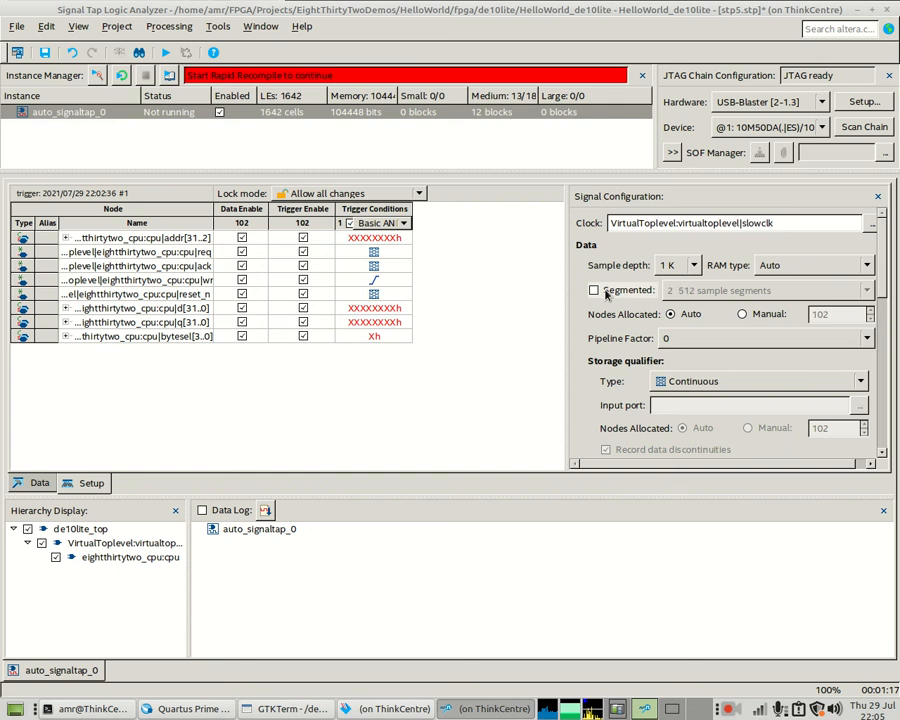
{"action": "right_click", "coordinate": [384, 281]}
{"action": "left_click", "coordinate": [426, 447]}
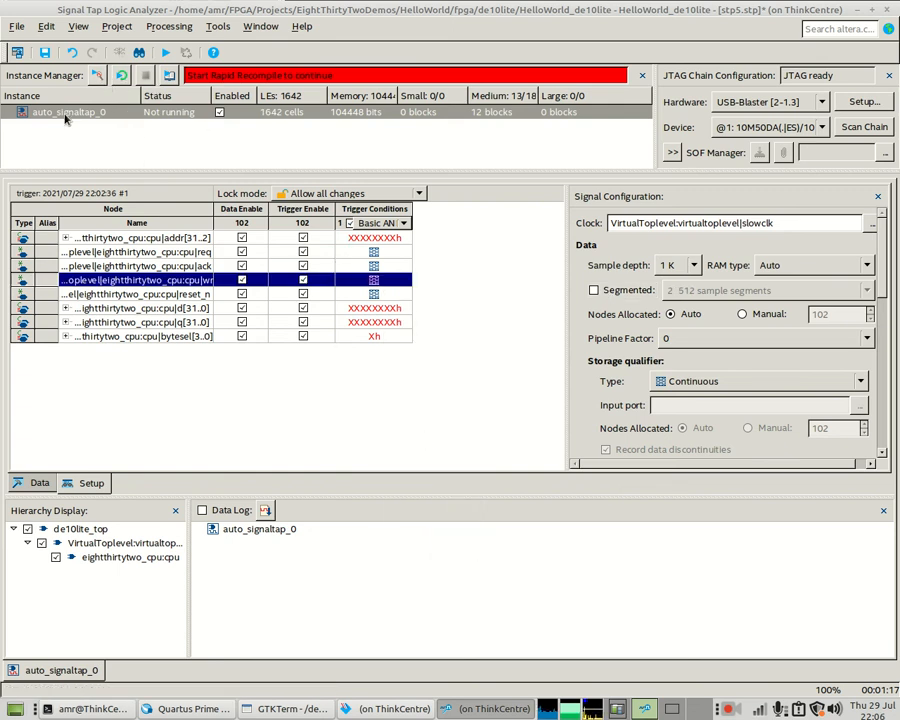
- Enable a Power-Up Trigger with wr set to Rising Edge, then run the analysis
{"action": "right_click", "coordinate": [101, 113]}
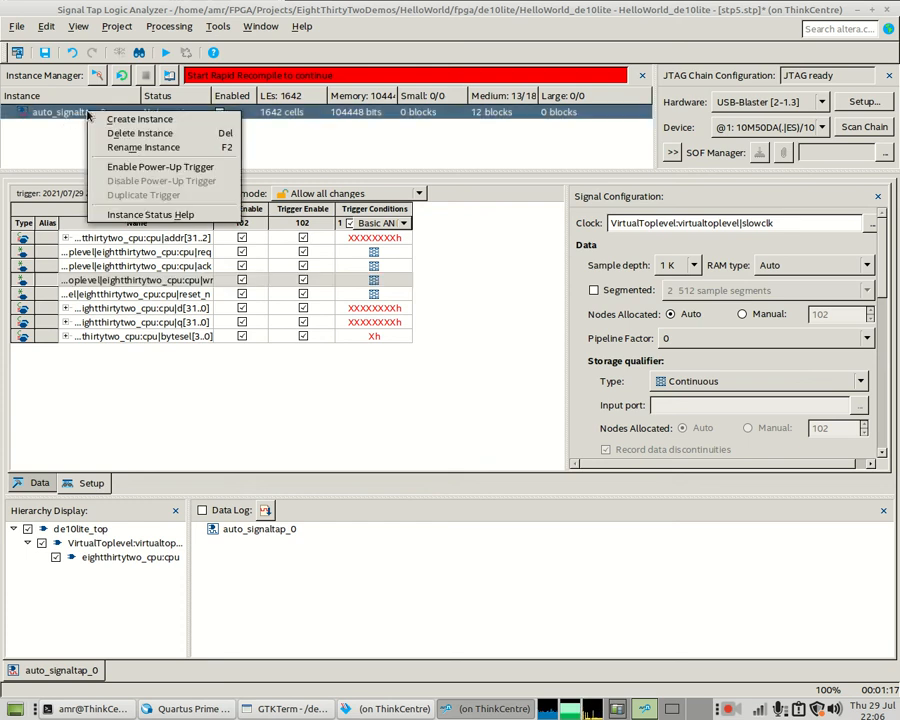
{"action": "left_click", "coordinate": [140, 168]}
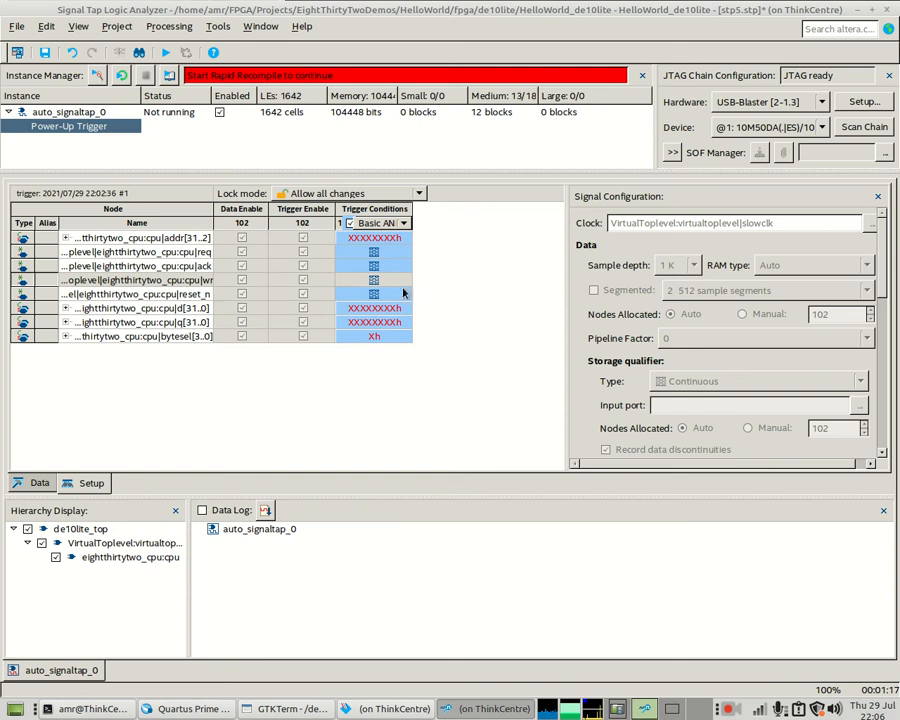
{"action": "left_click", "coordinate": [388, 285]}
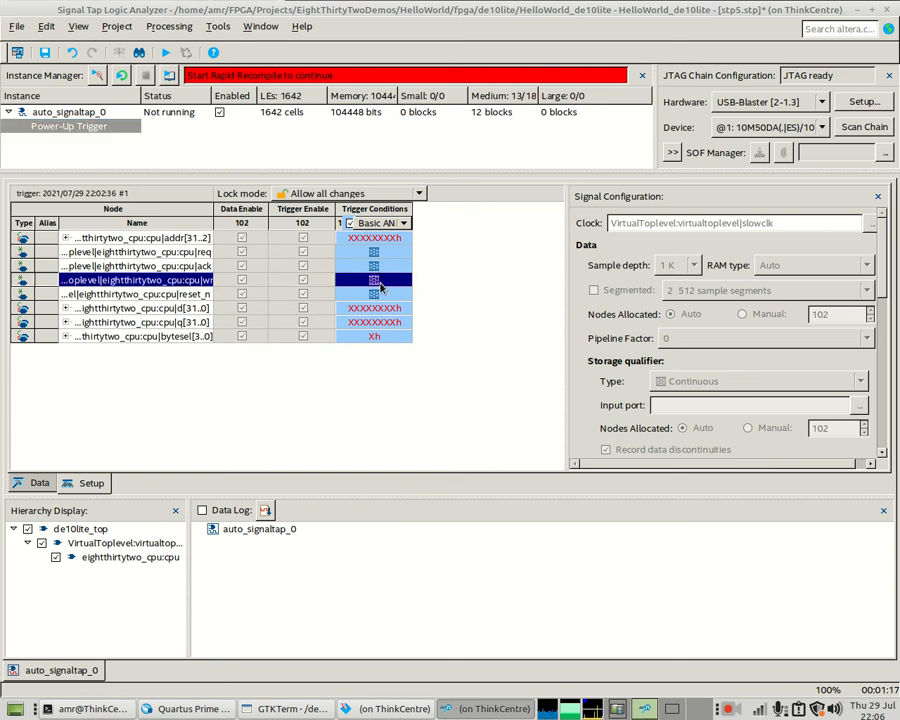
{"action": "right_click", "coordinate": [381, 288]}
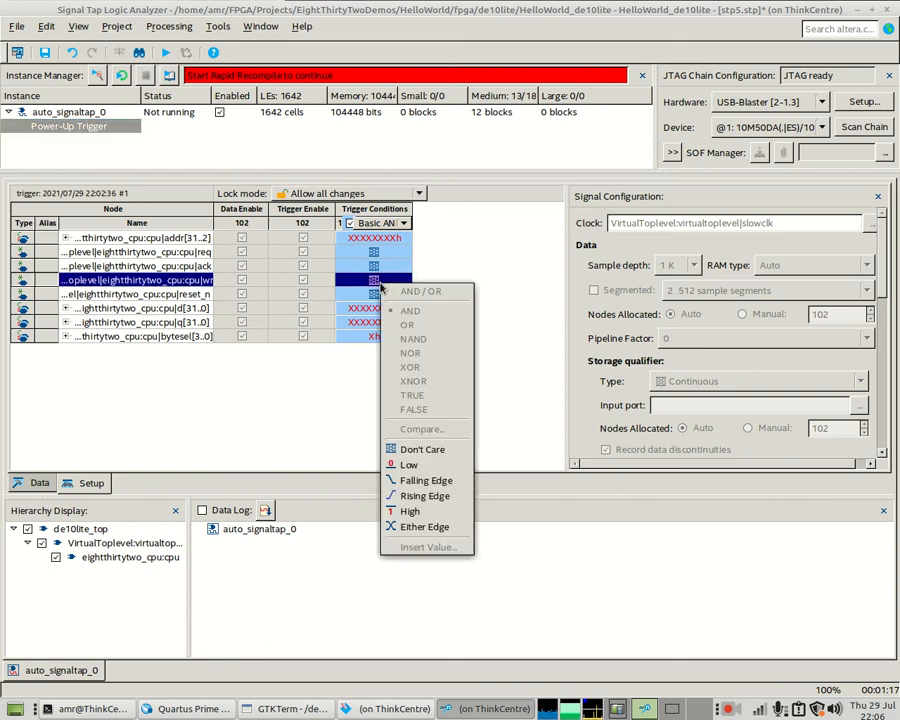
{"action": "left_click", "coordinate": [416, 496]}
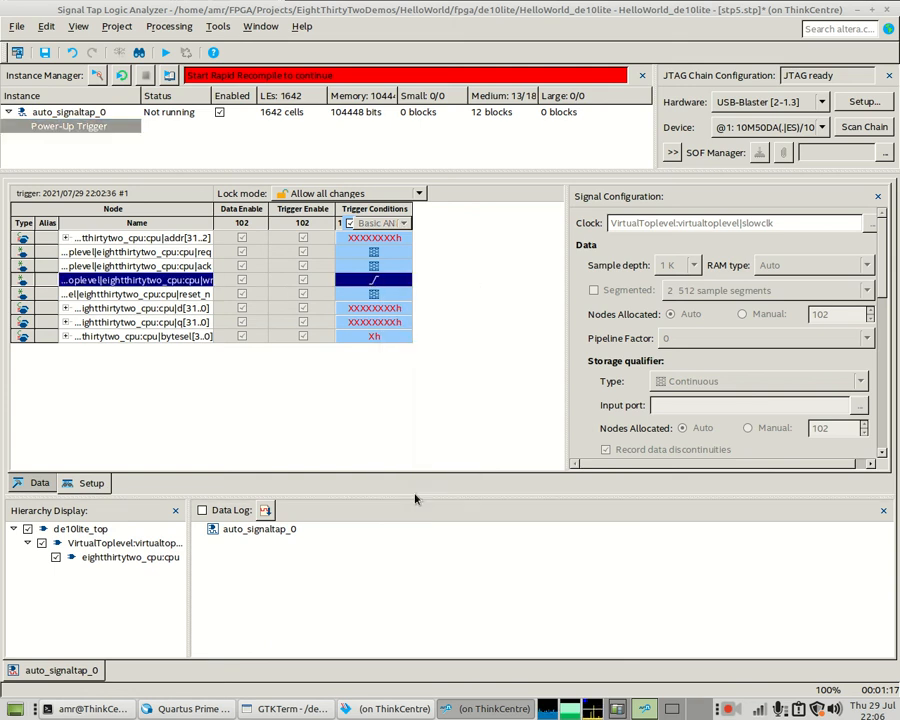
{"action": "left_click", "coordinate": [99, 79]}
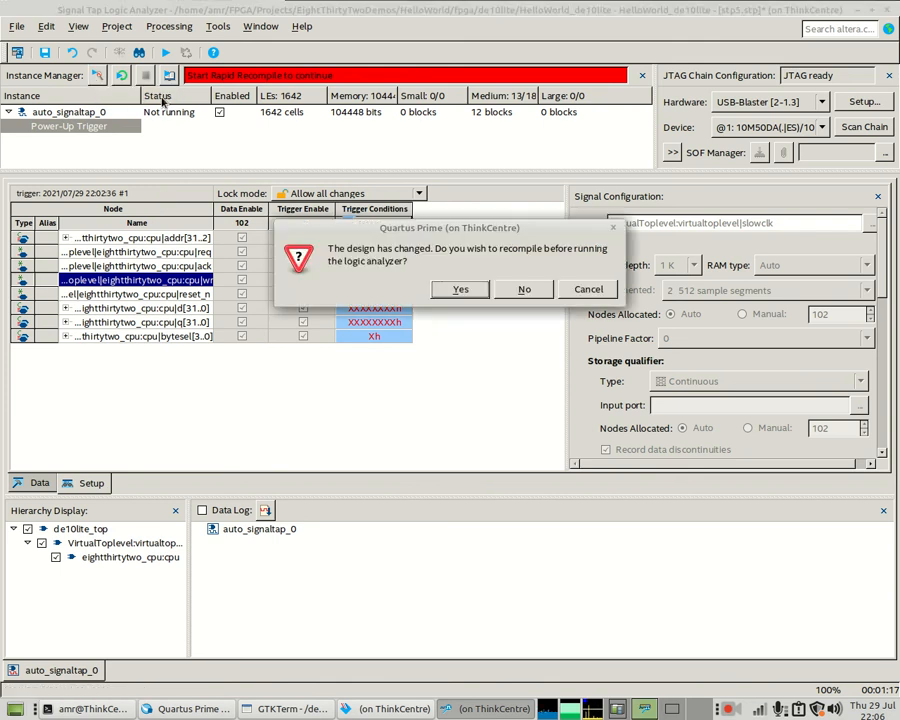
- Agree to recompile and save changes to stp5.stp and the chain description file
{"action": "left_click", "coordinate": [461, 290]}
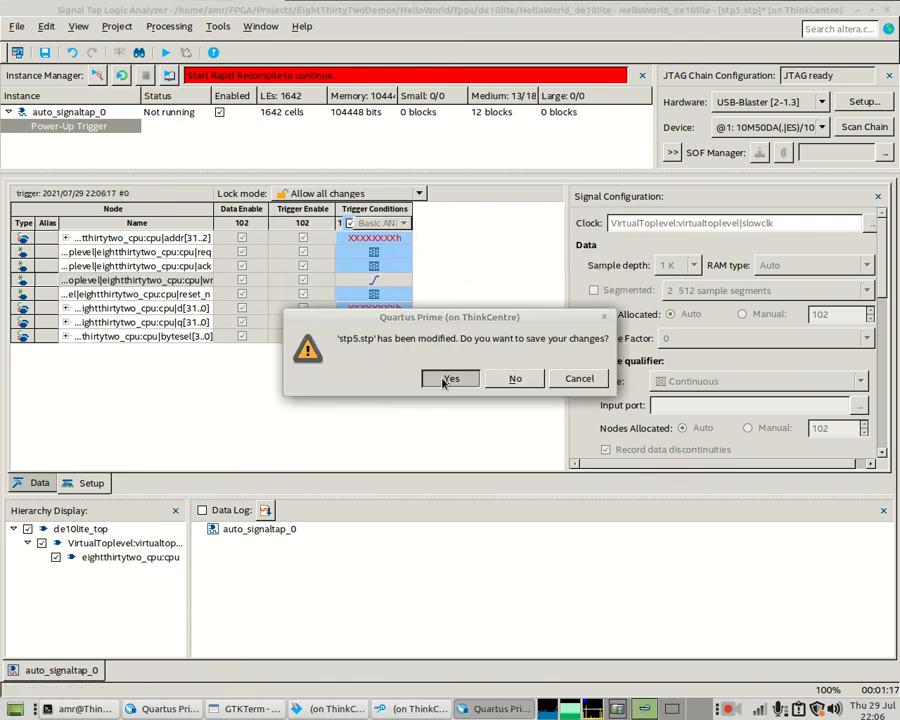
{"action": "left_click", "coordinate": [444, 379]}
{"action": "left_click", "coordinate": [455, 378]}
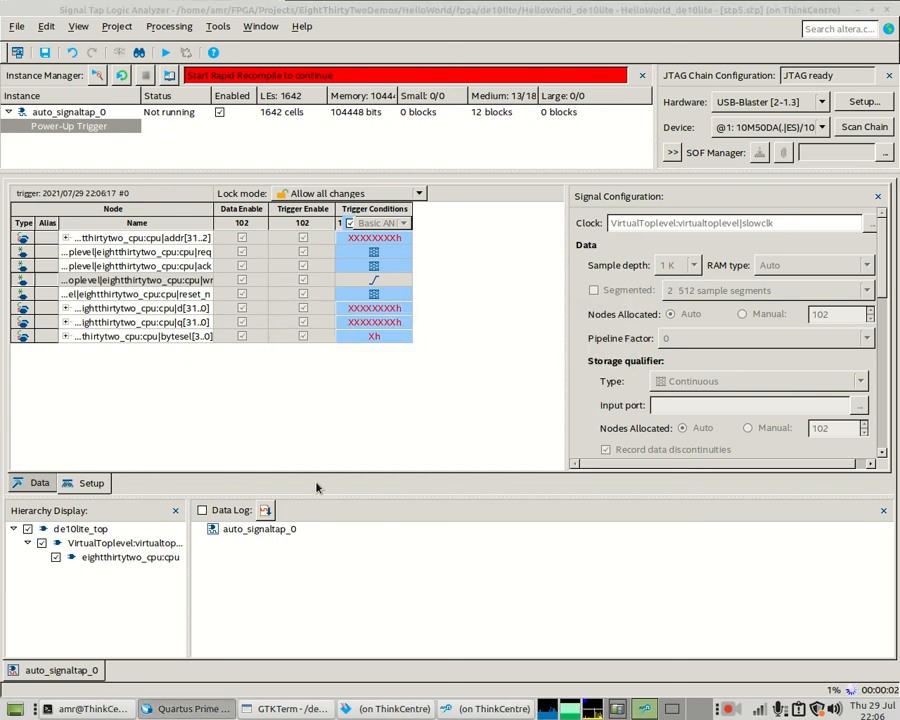
{"action": "left_click", "coordinate": [290, 708]}
{"action": "left_click", "coordinate": [193, 708]}
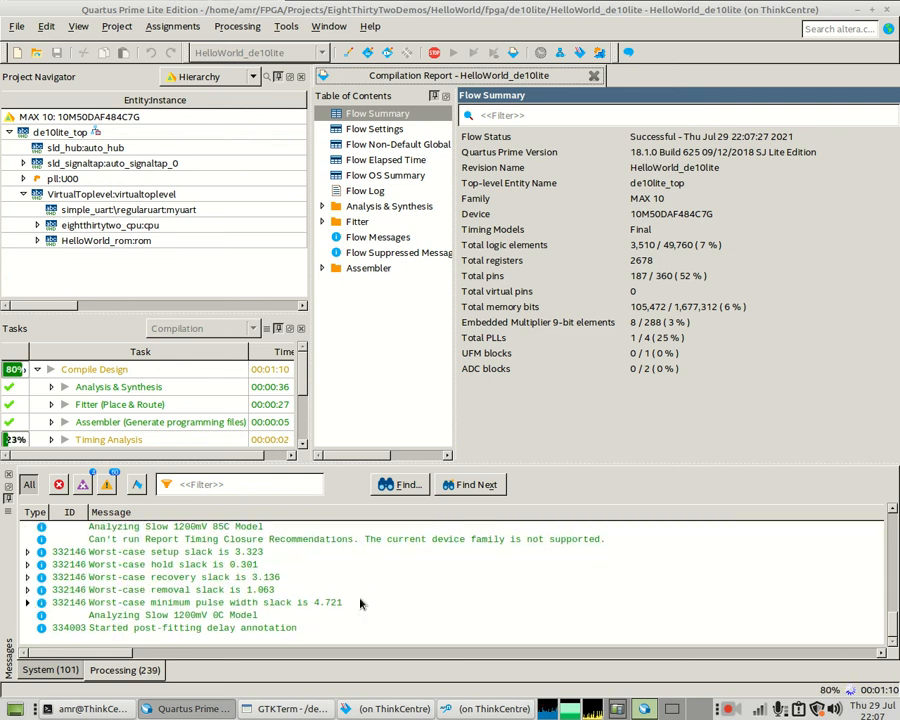
- Program the DE10-Lite with the recompiled power-up-trigger design
{"action": "left_click", "coordinate": [390, 708]}
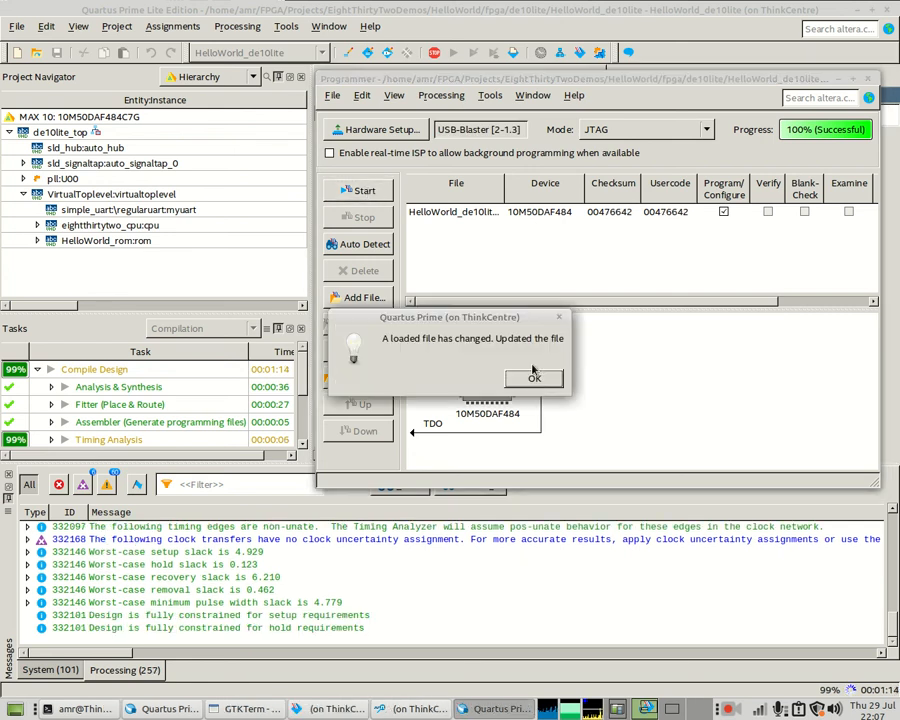
{"action": "left_click", "coordinate": [540, 384]}
{"action": "left_click", "coordinate": [384, 194]}
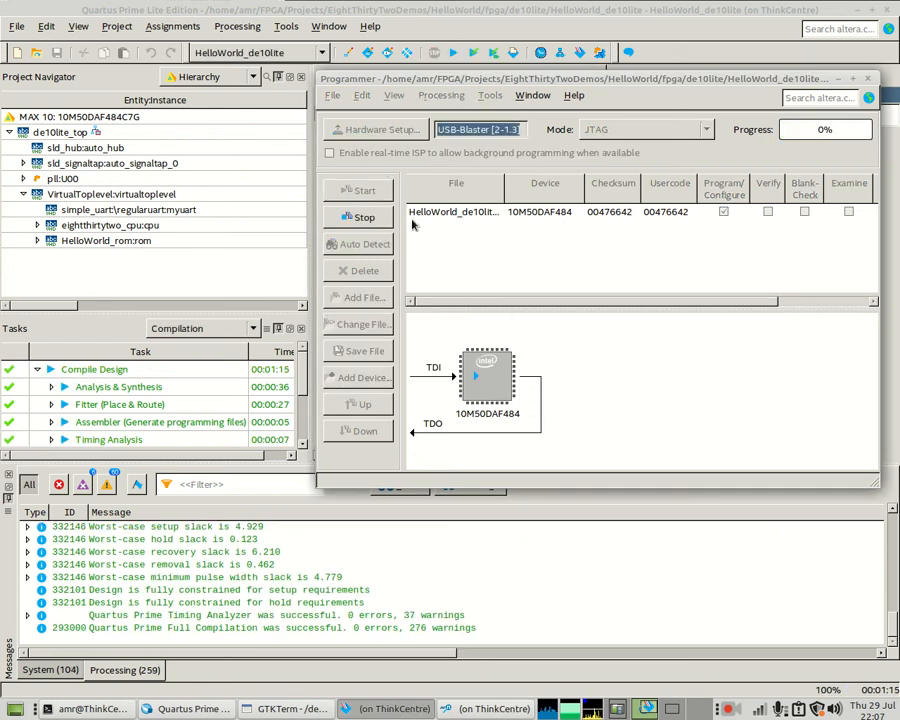
{"action": "left_click", "coordinate": [461, 710]}
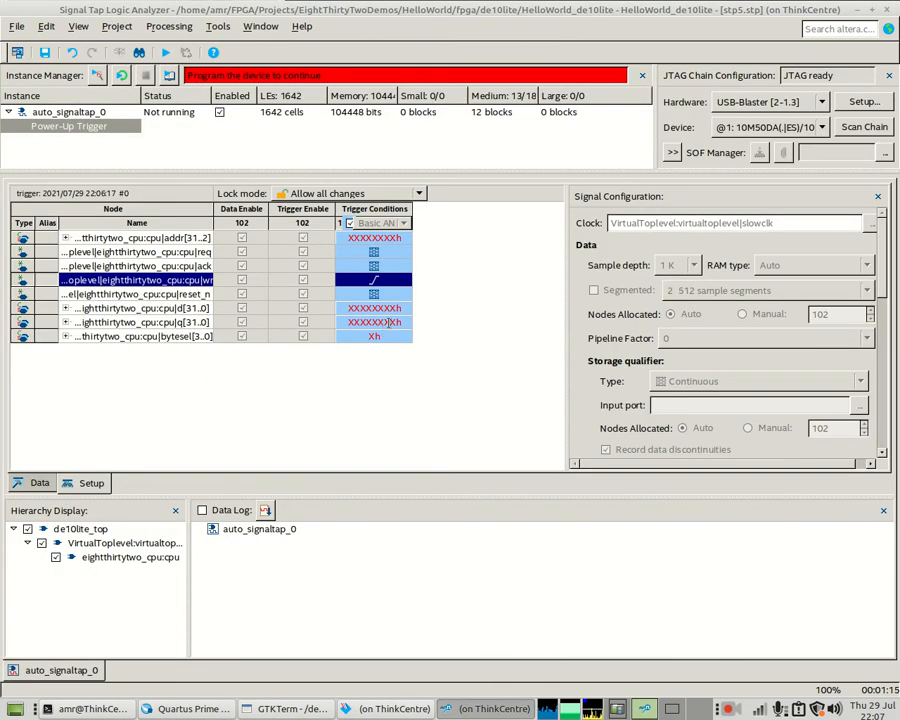
- Retrieve the power-up capture and zoom out around wr's rising edge
{"action": "left_click", "coordinate": [97, 76]}
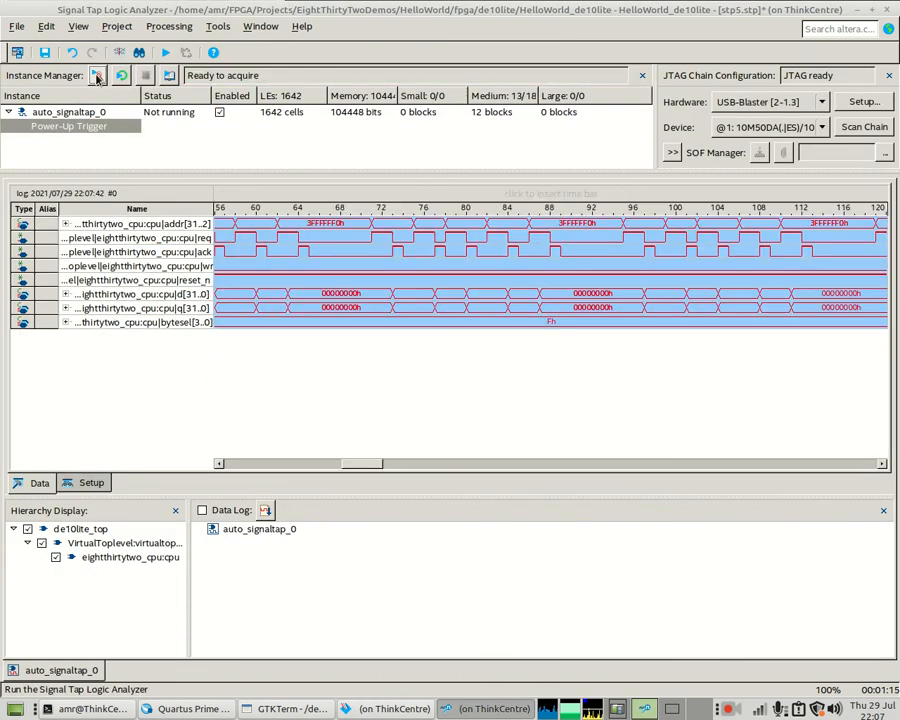
{"action": "left_click_drag", "start_coordinate": [360, 466], "coordinate": [313, 476]}
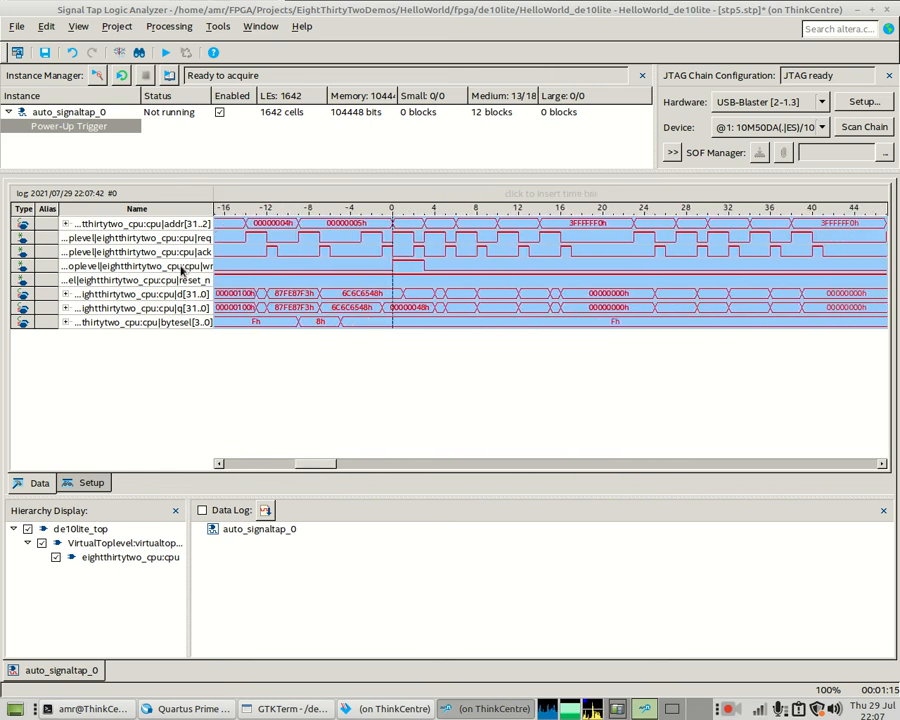
{"action": "left_click_drag", "start_coordinate": [315, 463], "coordinate": [332, 466]}
{"action": "right_click", "coordinate": [424, 292]}
{"action": "right_click", "coordinate": [428, 294]}
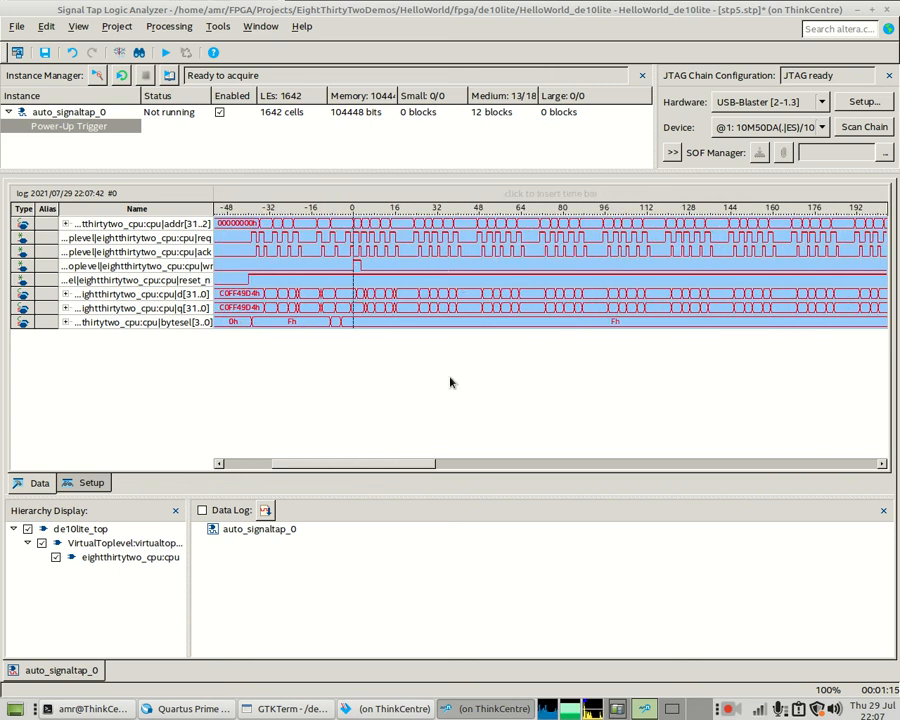
{"action": "left_click_drag", "start_coordinate": [404, 463], "coordinate": [878, 458]}
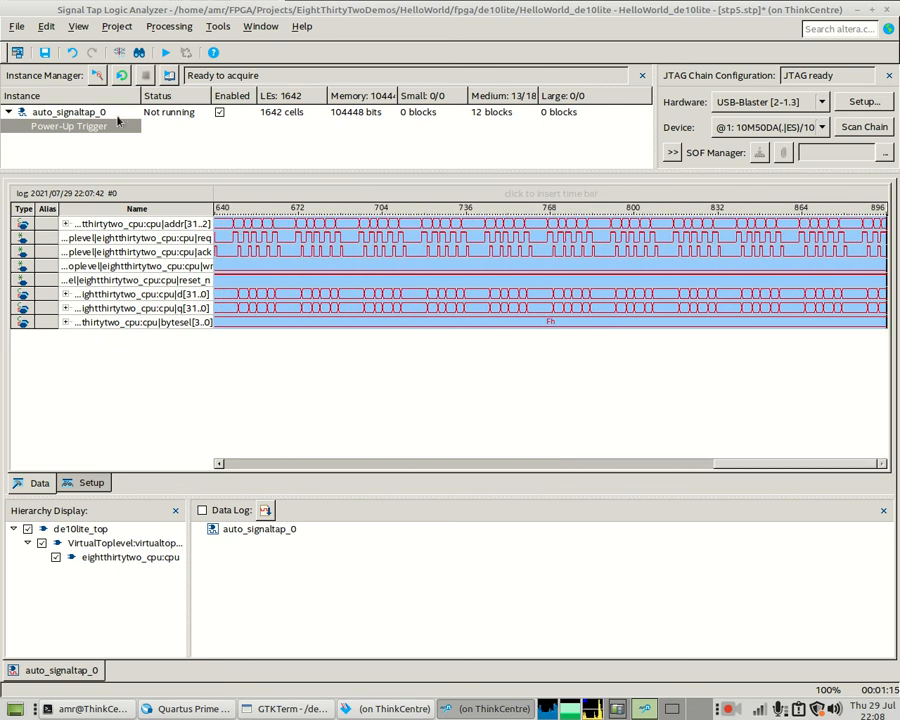
- Run a fresh acquisition, then return to the trigger setup
{"action": "left_click", "coordinate": [98, 77]}
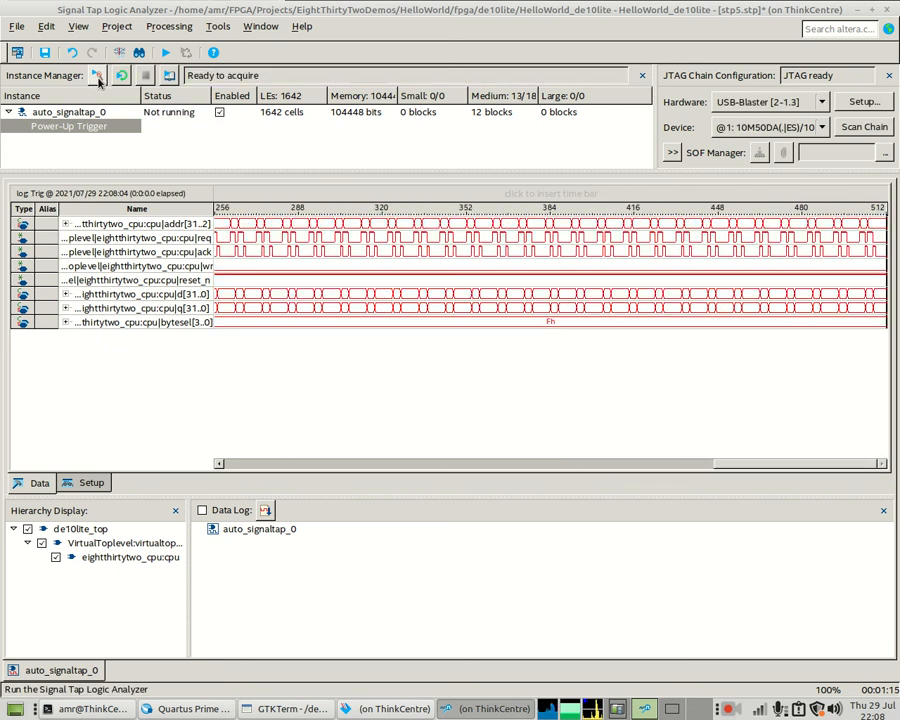
{"action": "left_click_drag", "start_coordinate": [714, 464], "coordinate": [508, 456]}
{"action": "left_click", "coordinate": [90, 482]}
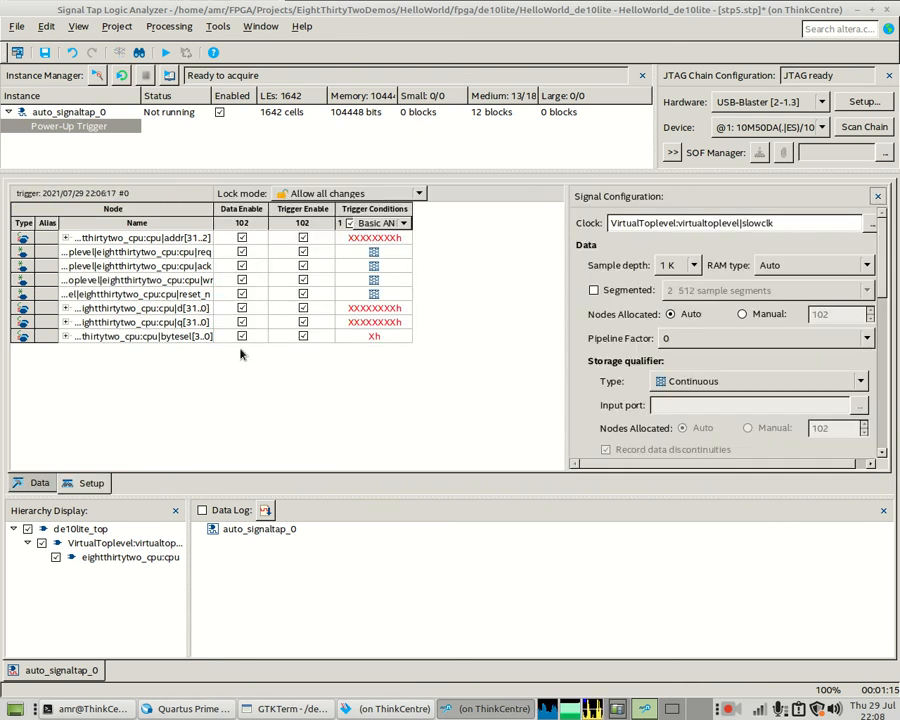
- Compare the Power-Up Trigger condition (wr rising edge) against the regular trigger conditions
{"action": "left_click", "coordinate": [65, 113]}
{"action": "left_click", "coordinate": [66, 127]}
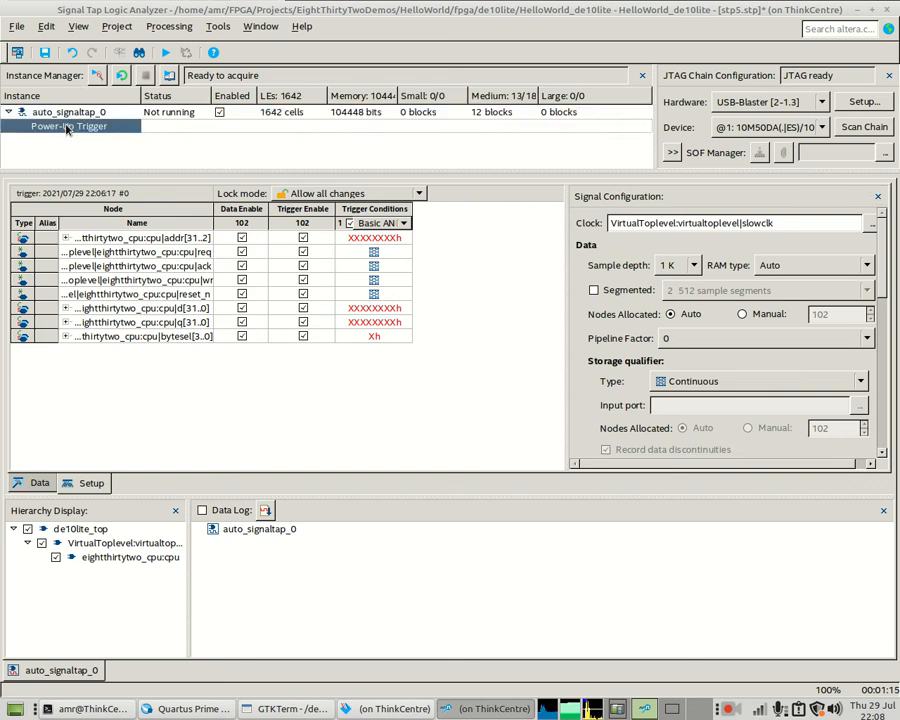
{"action": "left_click", "coordinate": [373, 281]}
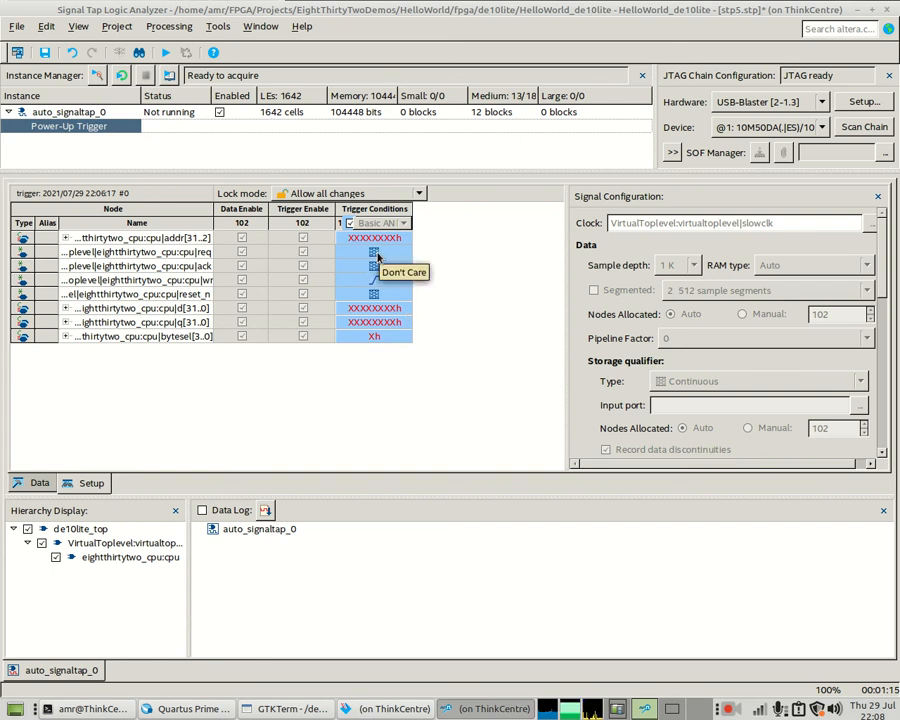
{"action": "left_click", "coordinate": [70, 113]}
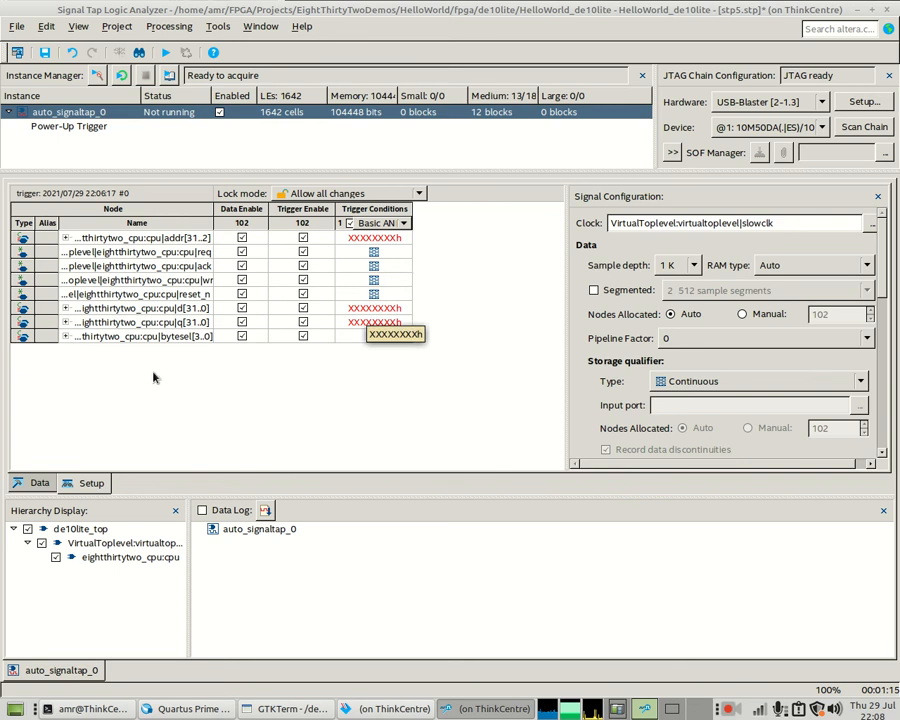
- Go back to the latest captured waveforms showing the req/ack traffic
{"action": "left_click", "coordinate": [38, 483]}
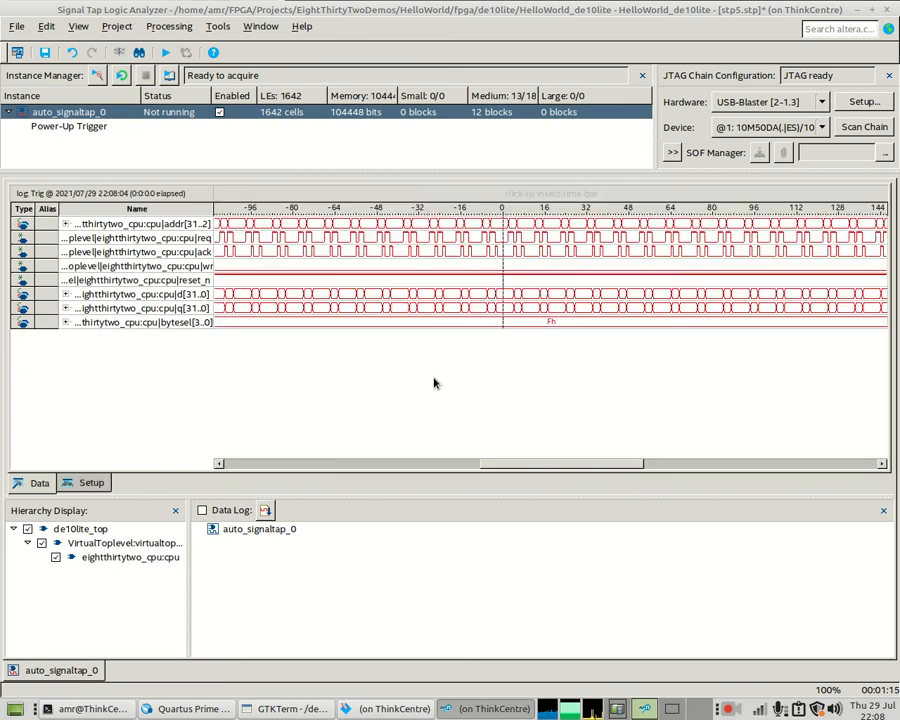
{"action": "left_click_drag", "start_coordinate": [508, 464], "coordinate": [261, 488]}
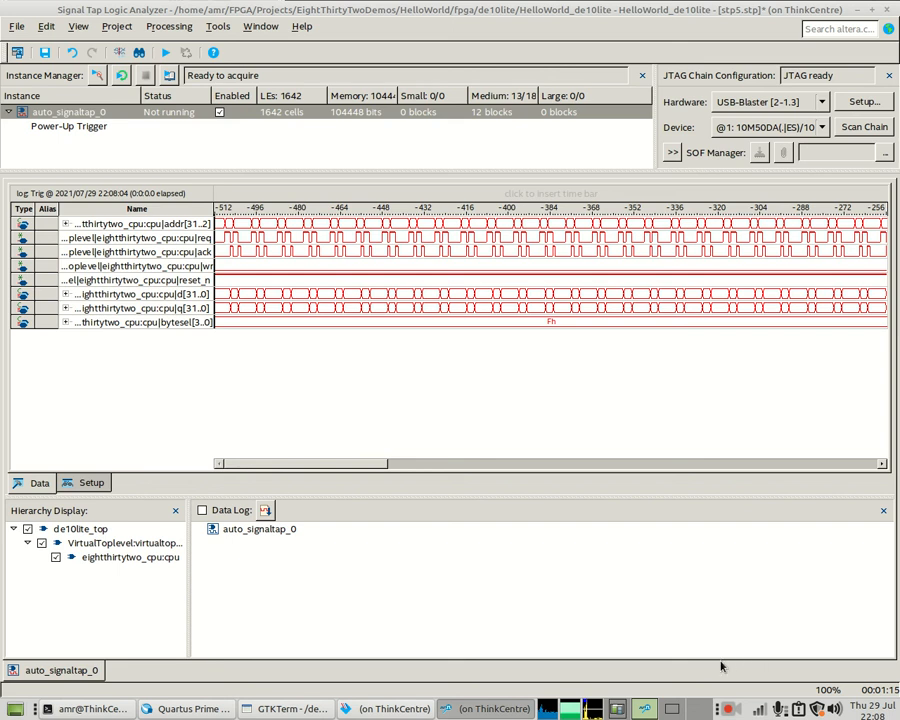
{"action": "left_click", "coordinate": [724, 704]}
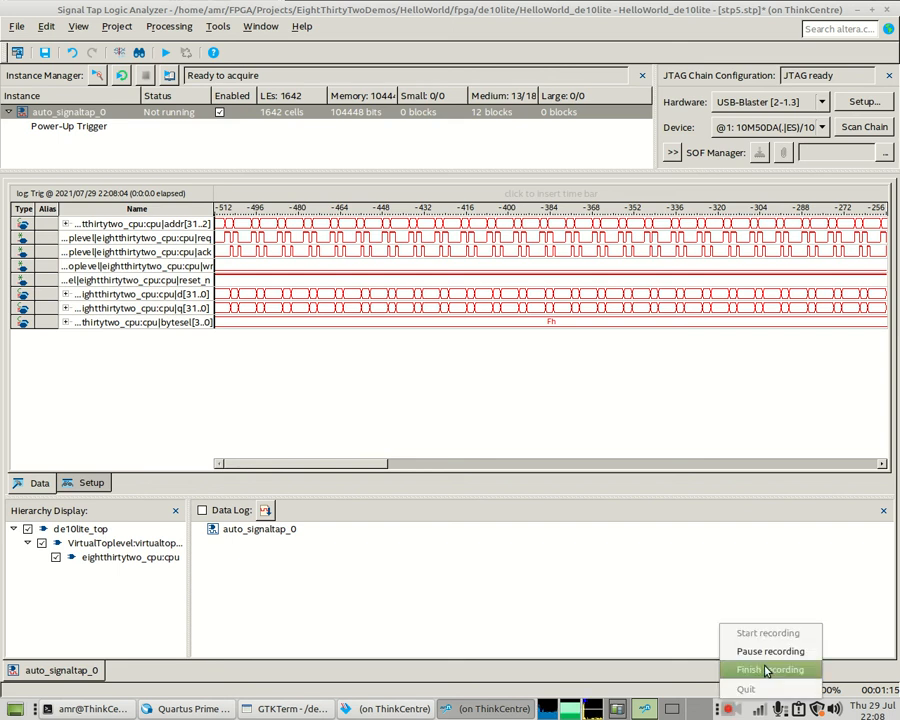